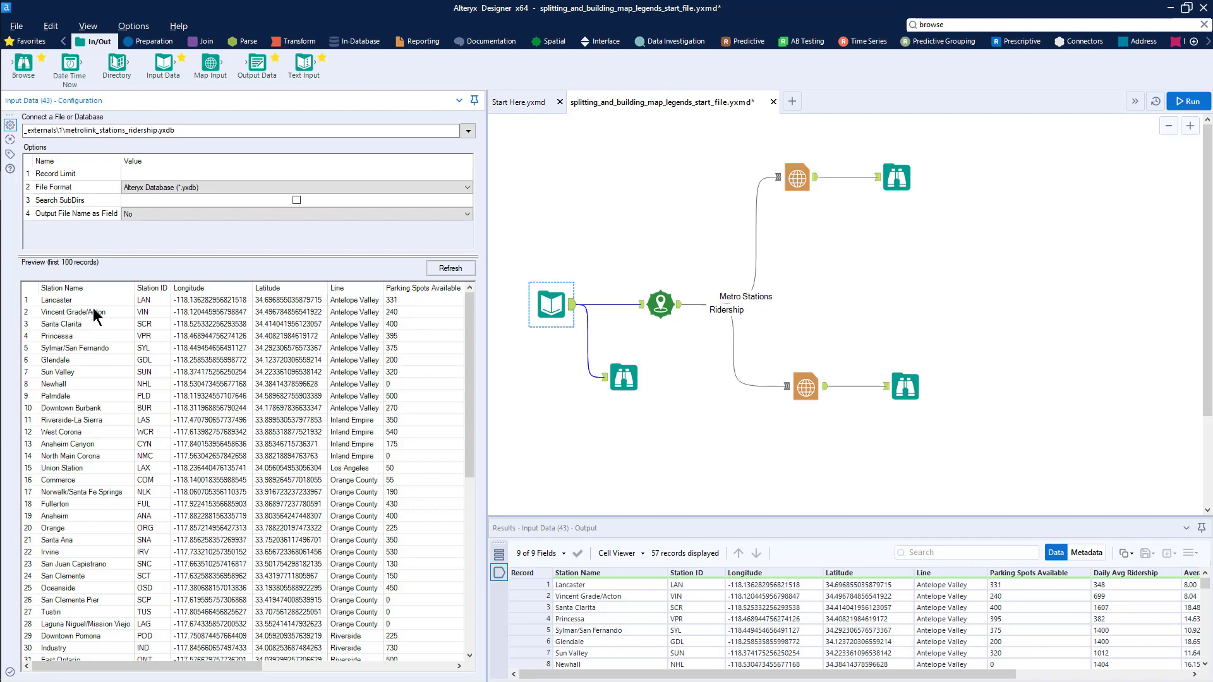
Examine the station records in the metrolink_stations_ridership.yxdb input preview and the output fields of the Create Points tool.
left_click(149, 302)
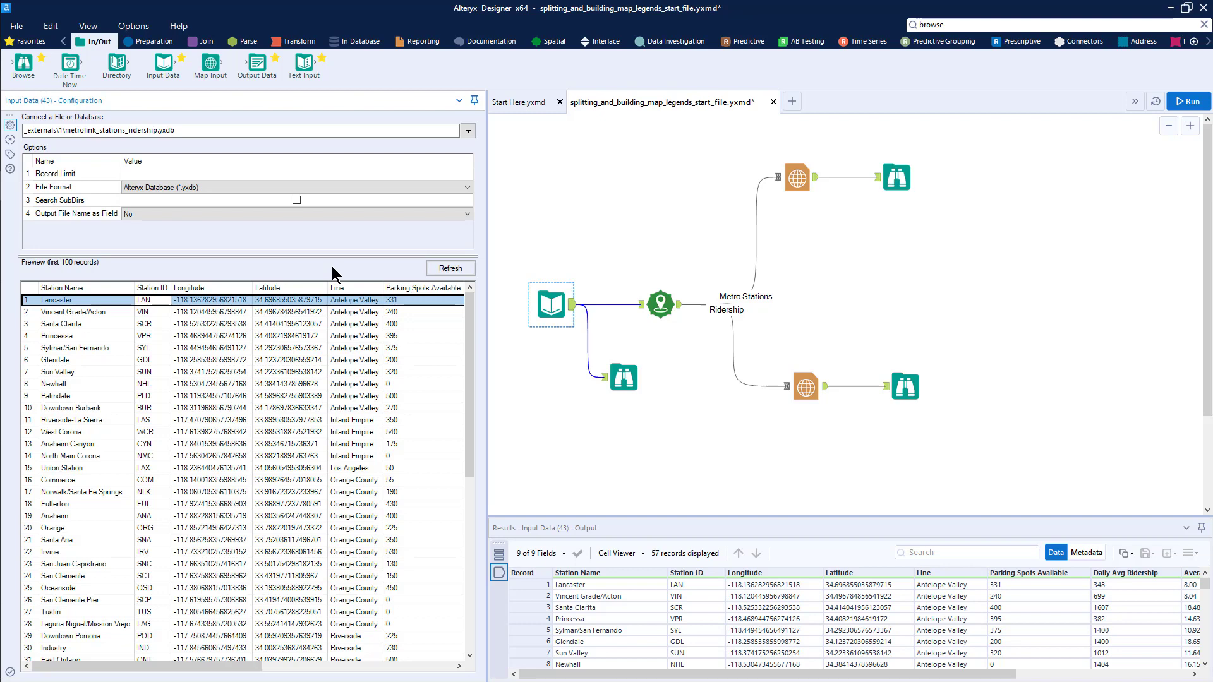
left_click_drag(251, 670, 395, 670)
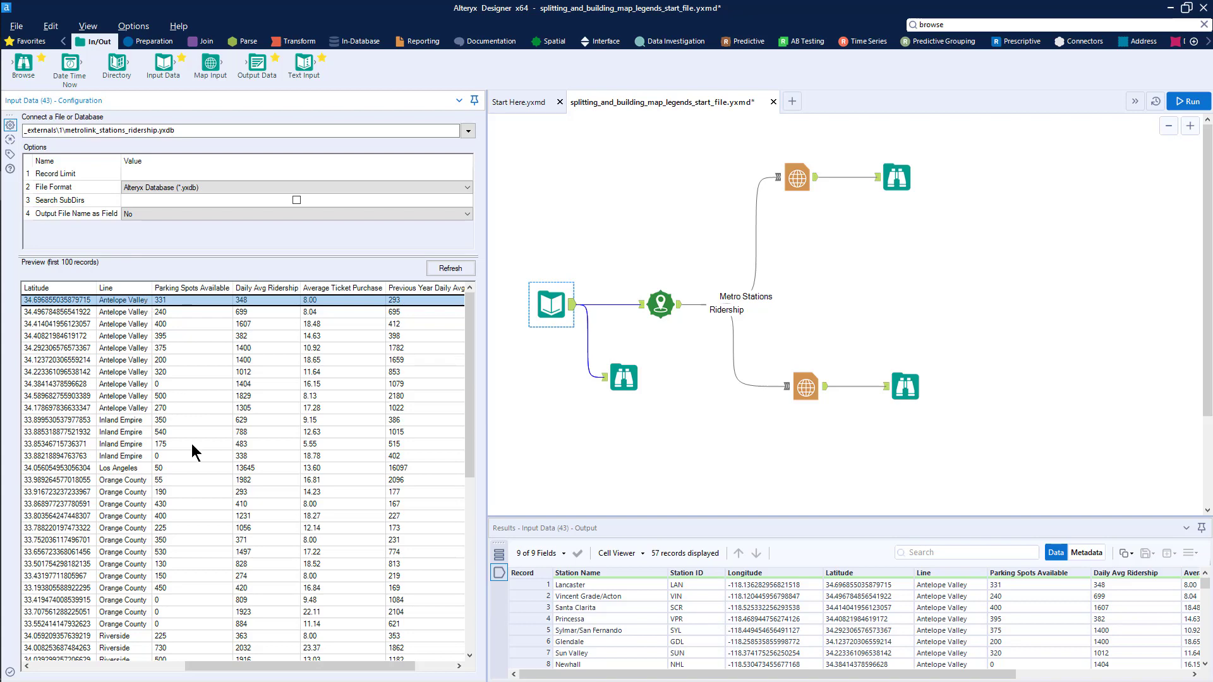
left_click_drag(239, 666, 126, 667)
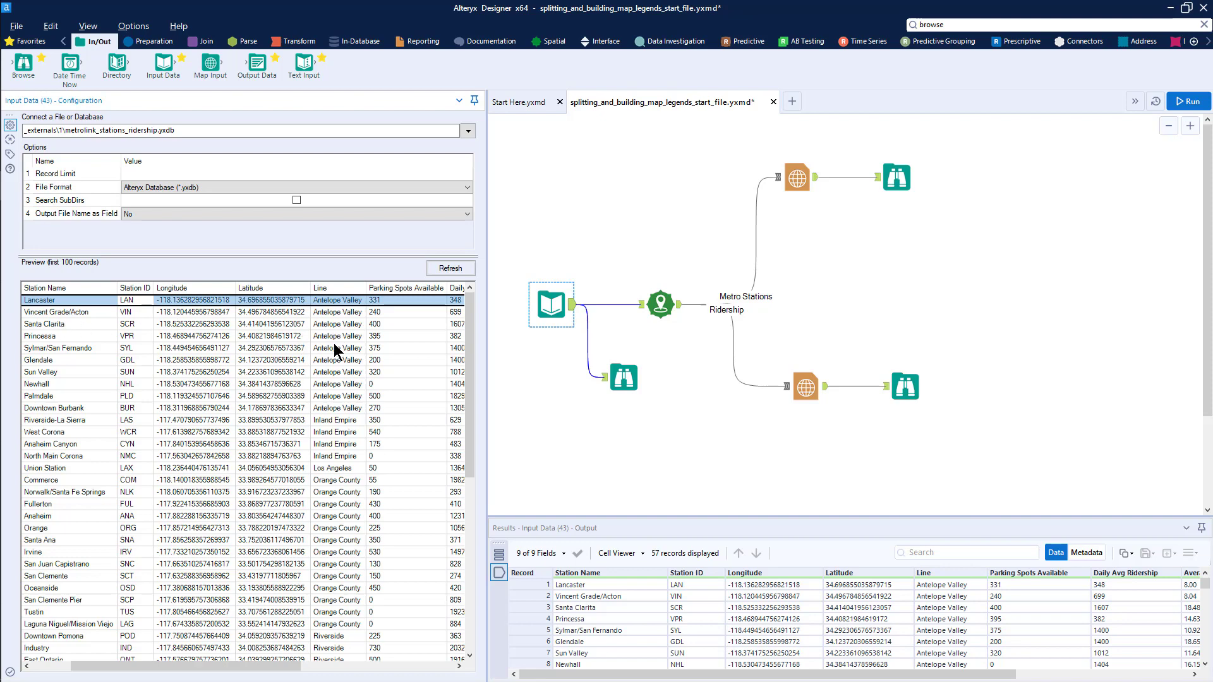
left_click(38, 542)
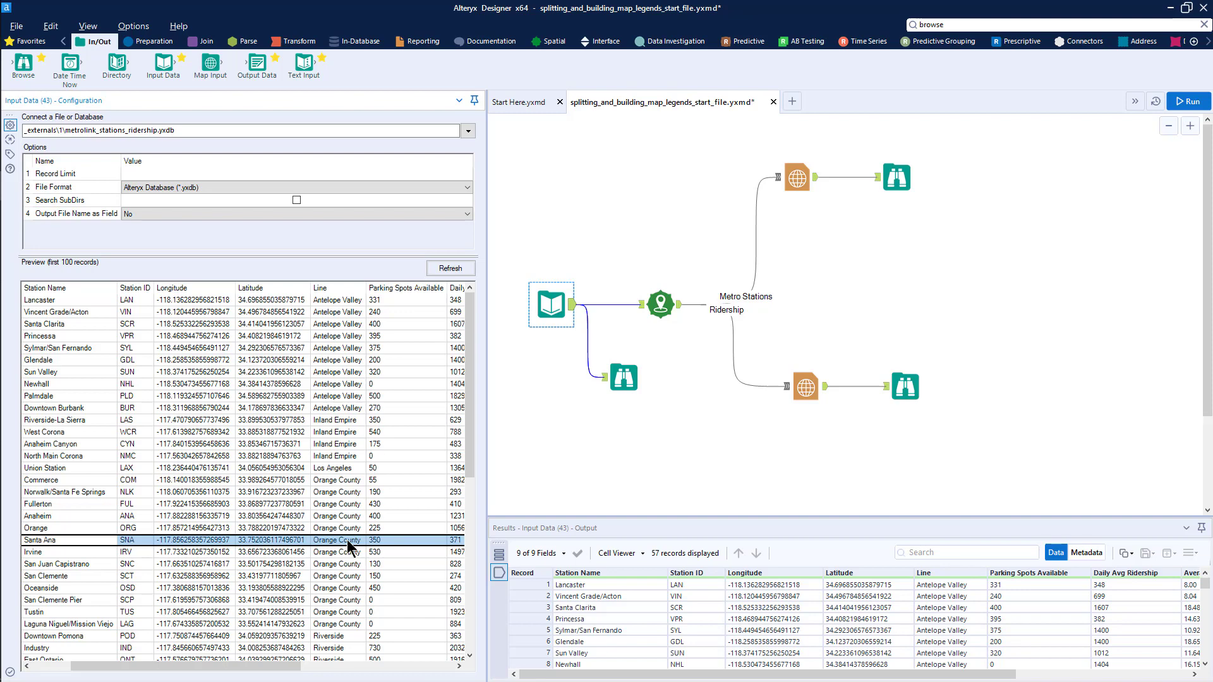
left_click_drag(259, 667, 302, 665)
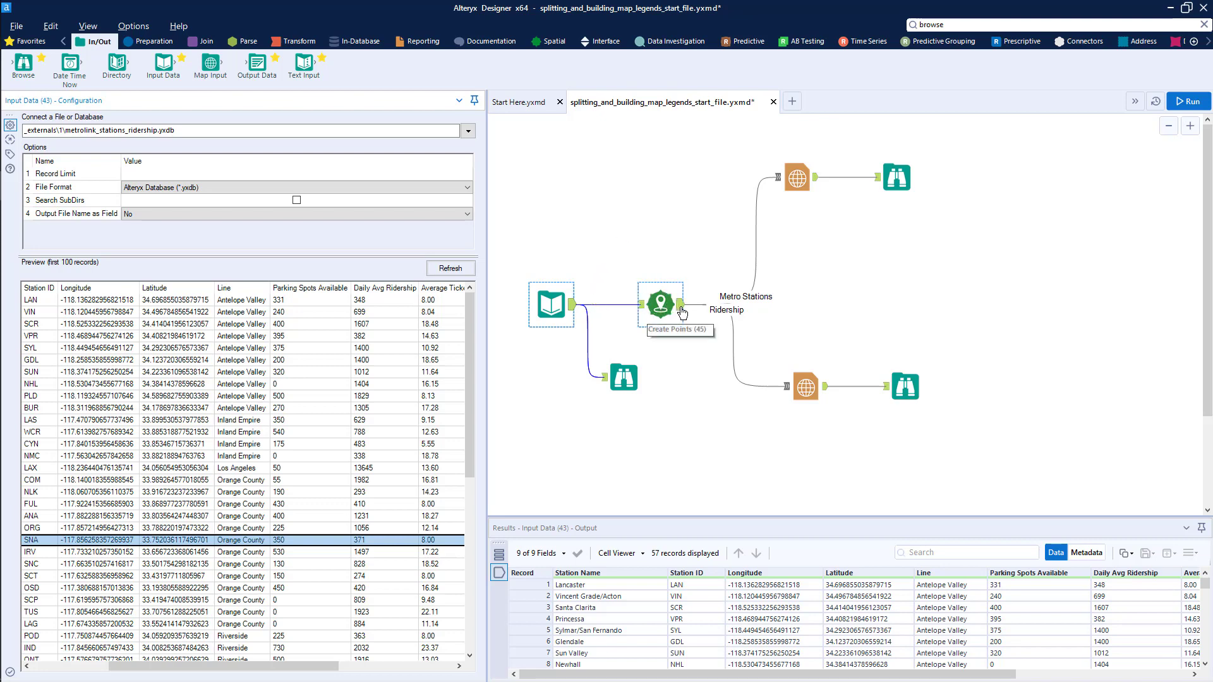
left_click(660, 305)
left_click_drag(786, 676, 1098, 589)
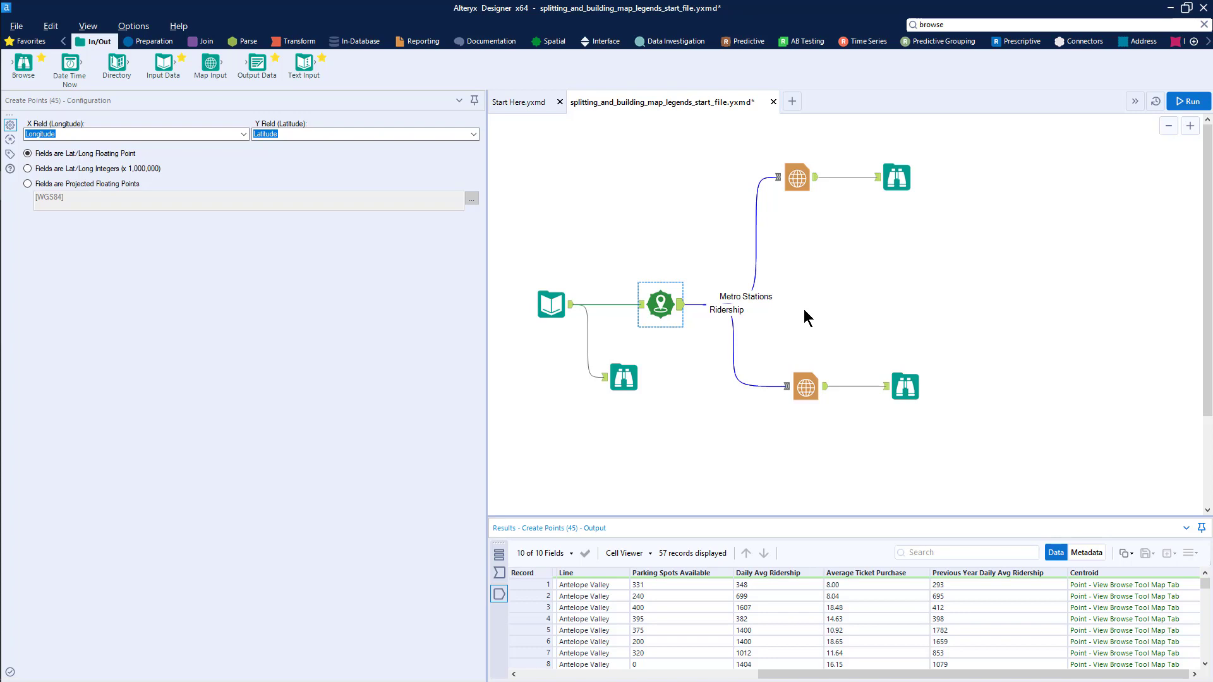
Examine the map settings and the Metro Stations data connection fields of the Metro Stations Report Map tool.
left_click(797, 177)
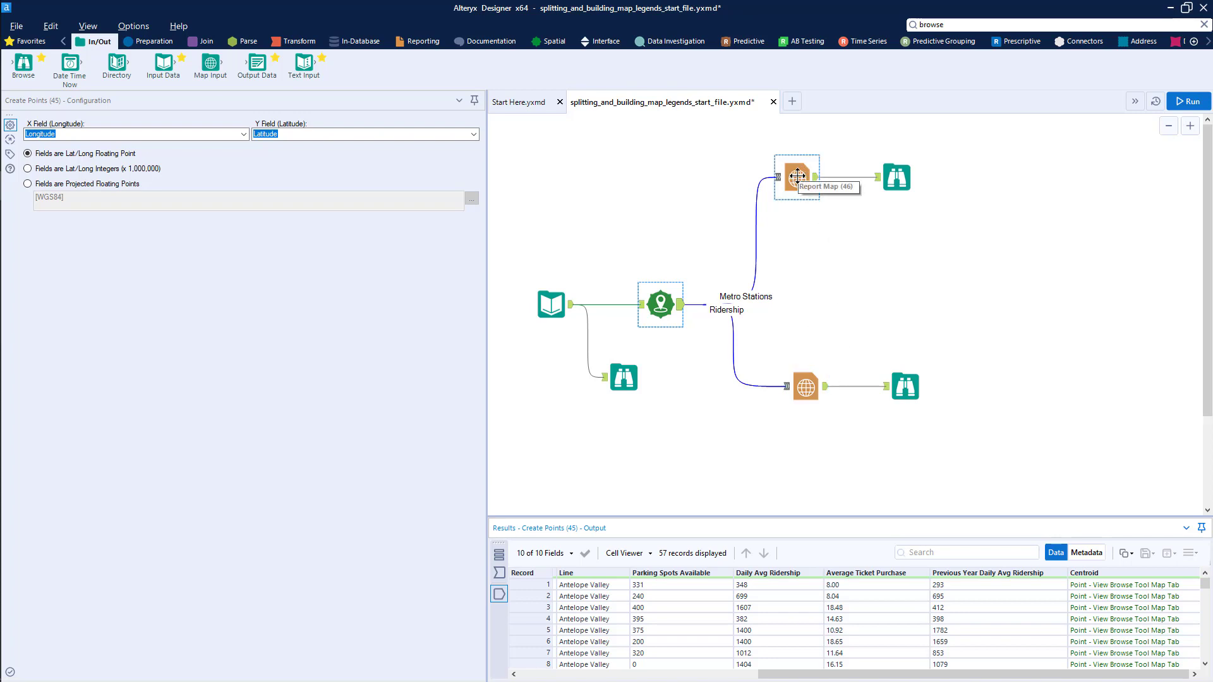
left_click(800, 191)
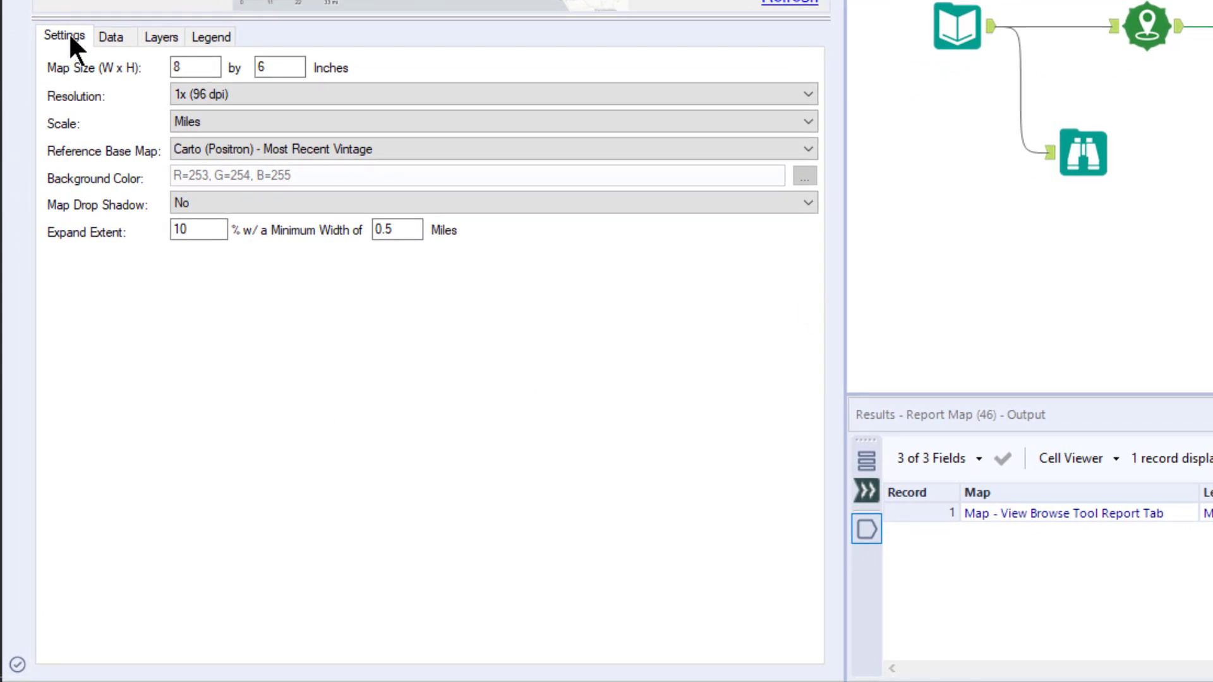
left_click(111, 42)
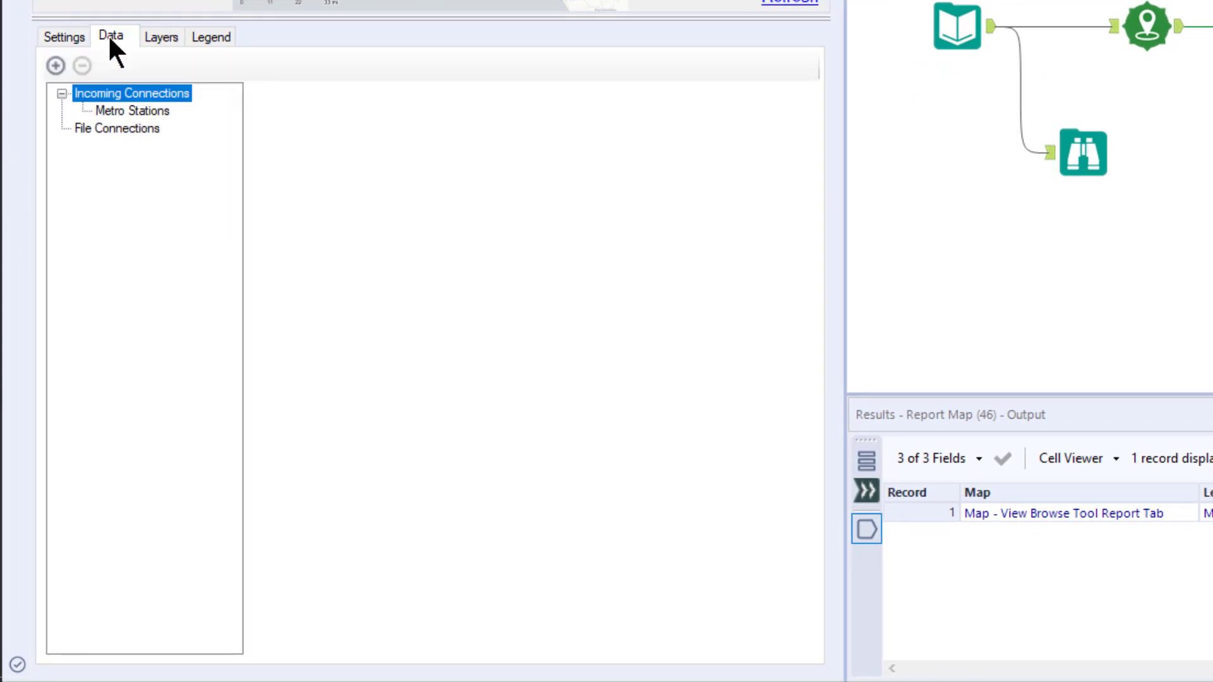
left_click(104, 110)
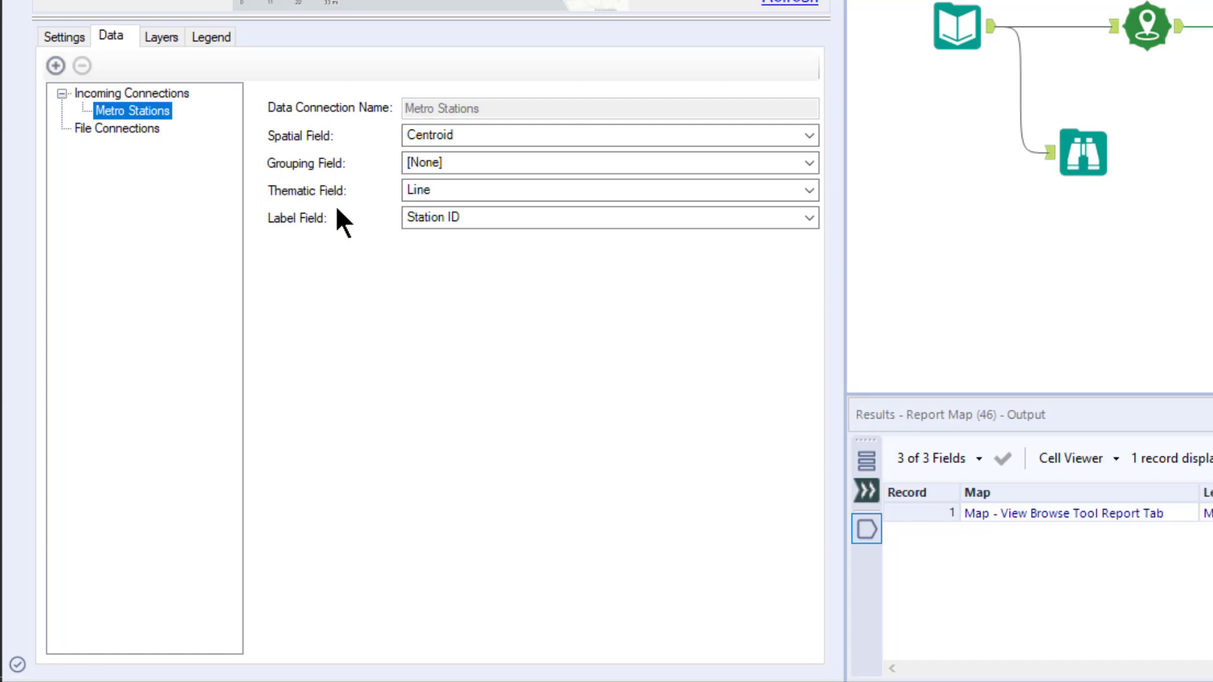
Review the Metro Stations layer's theme options, keeping the color method on Map and the unique colors on Summer.
left_click(162, 37)
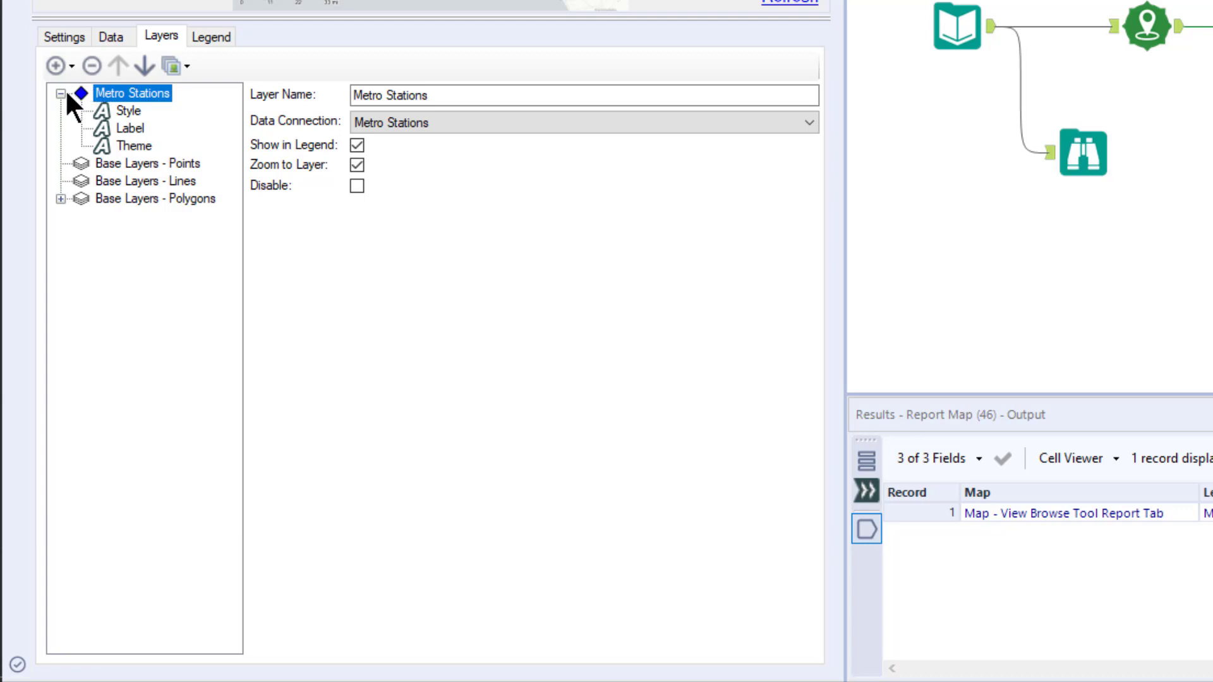
left_click(131, 148)
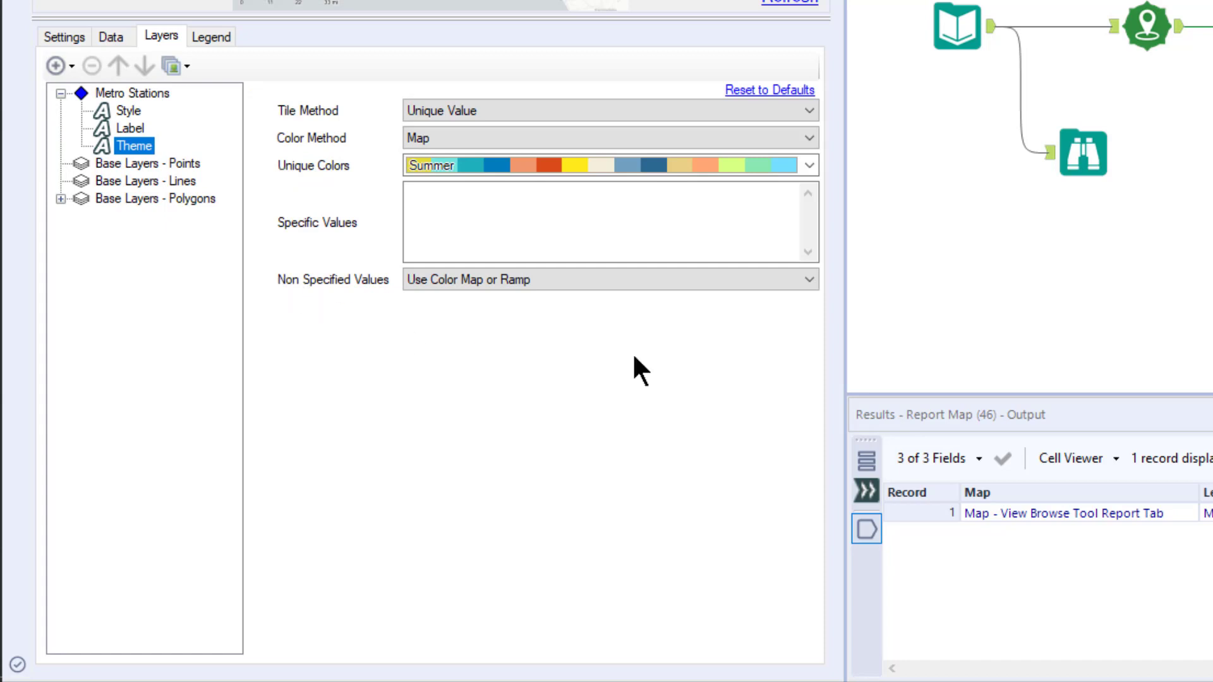
left_click(809, 136)
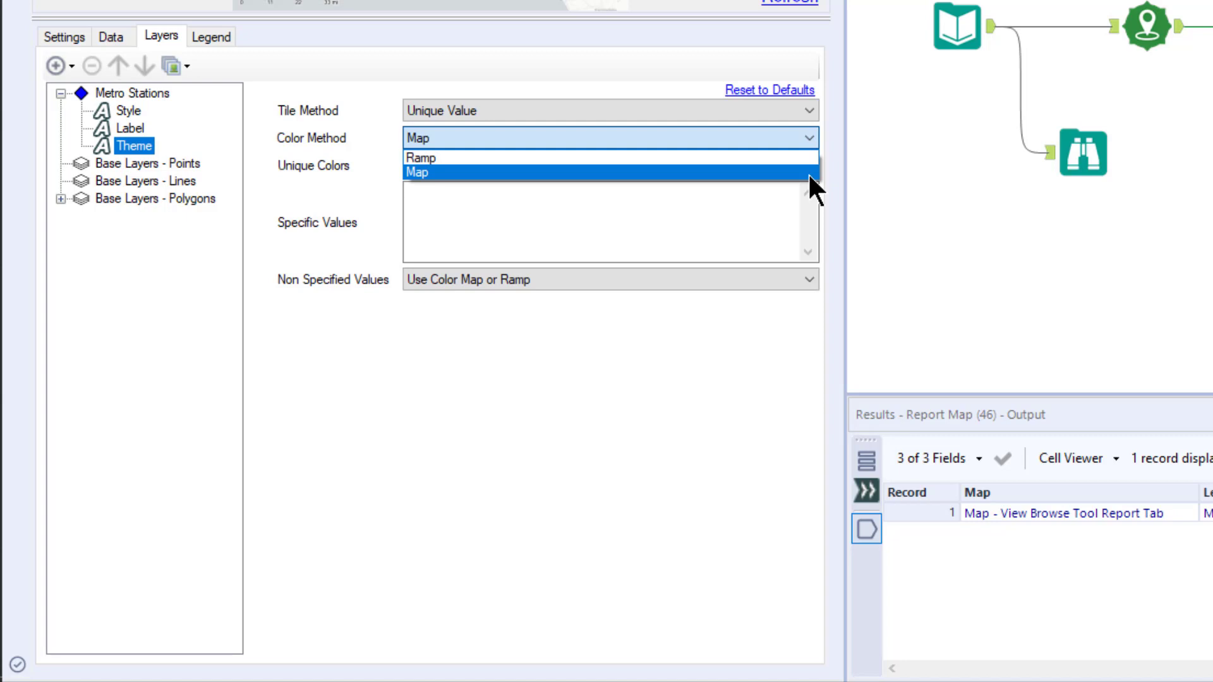
left_click(809, 172)
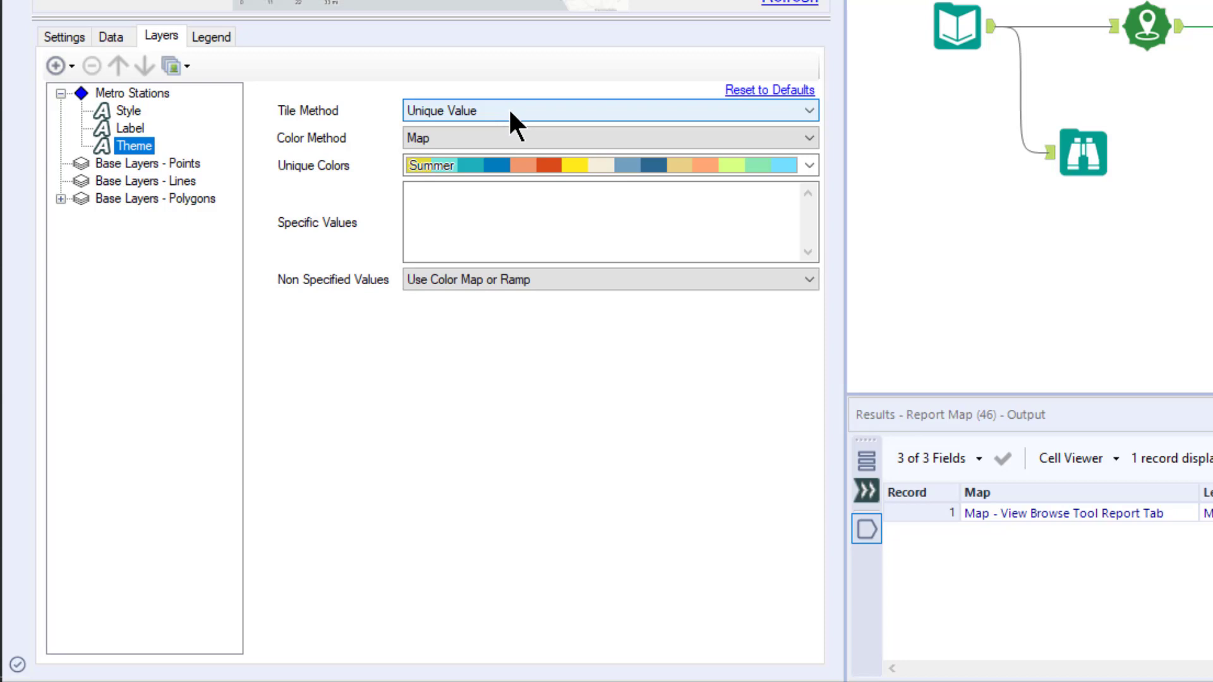
left_click(809, 166)
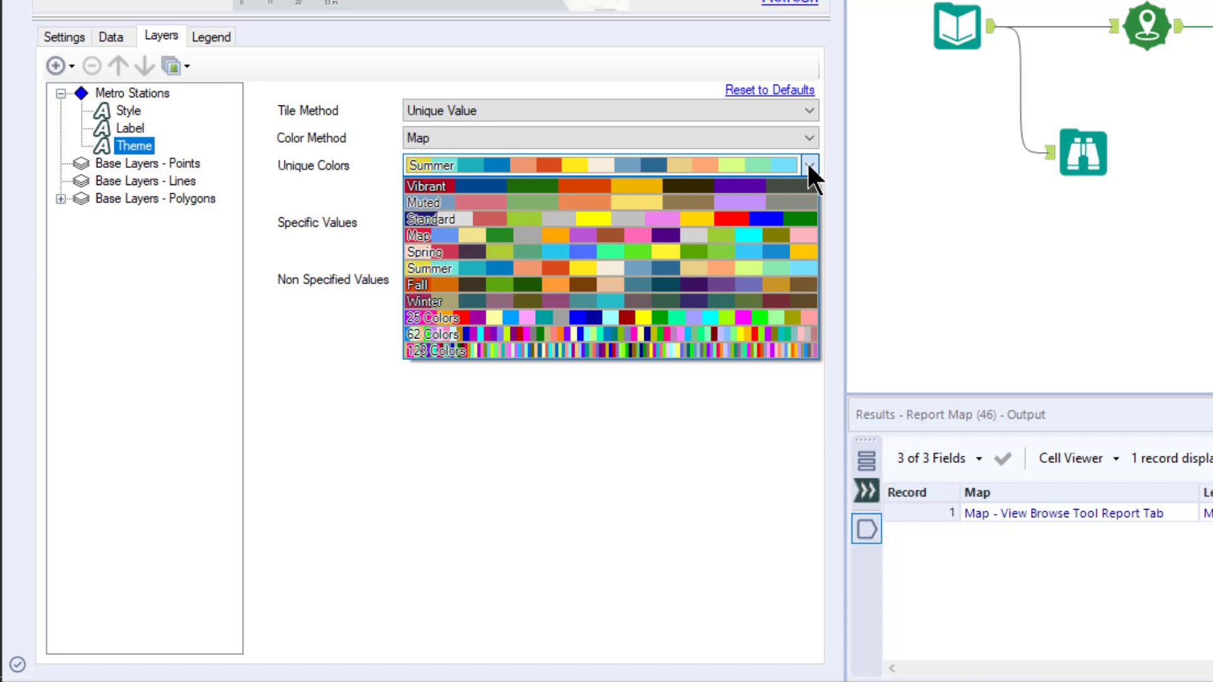
left_click(800, 268)
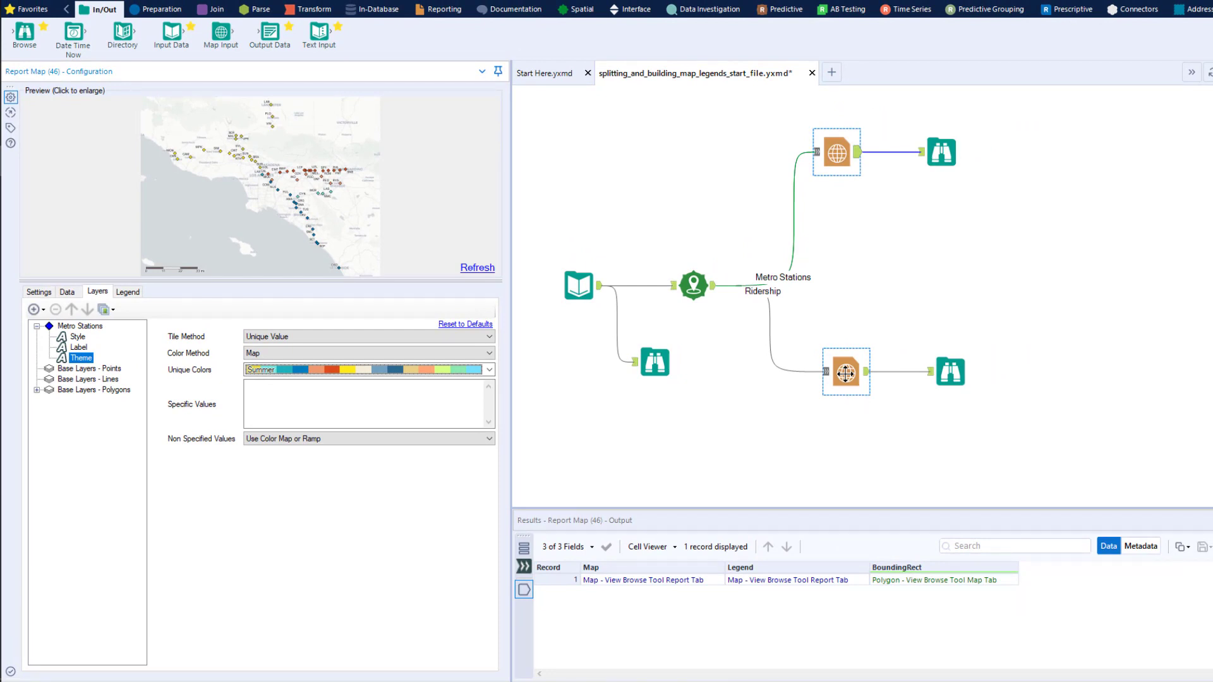
Examine the Ridership data connection fields of the Ridership Report Map tool.
left_click(695, 283)
left_click(846, 365)
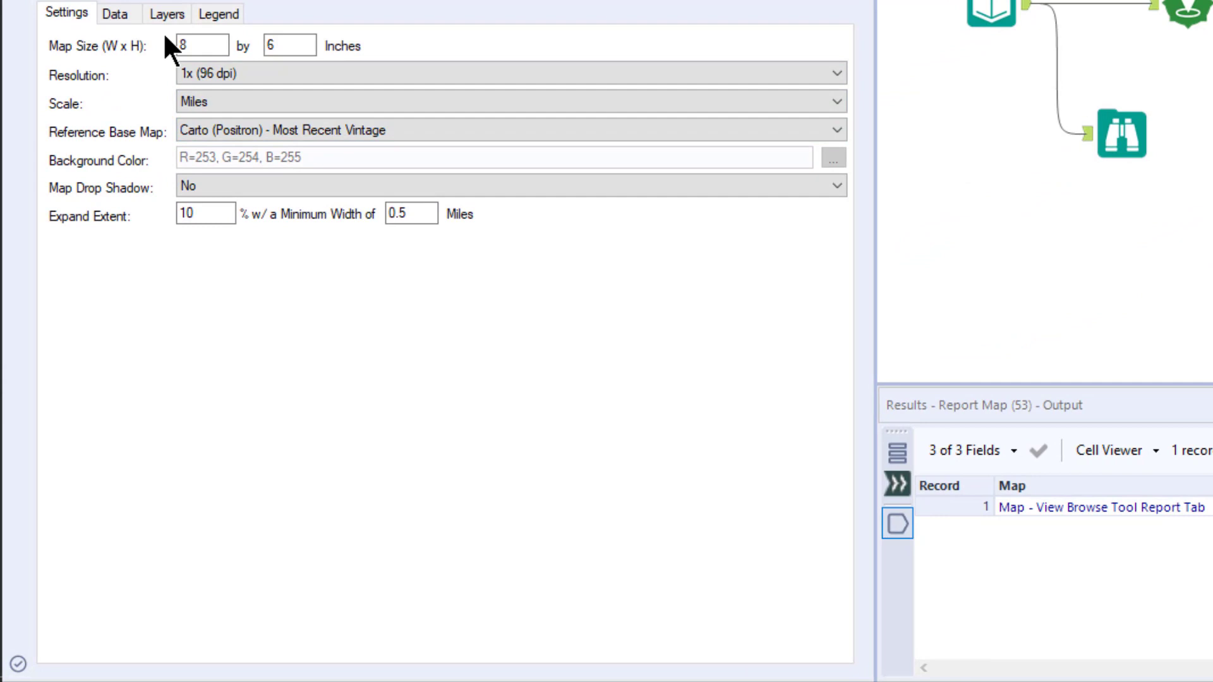
left_click(115, 12)
left_click(123, 90)
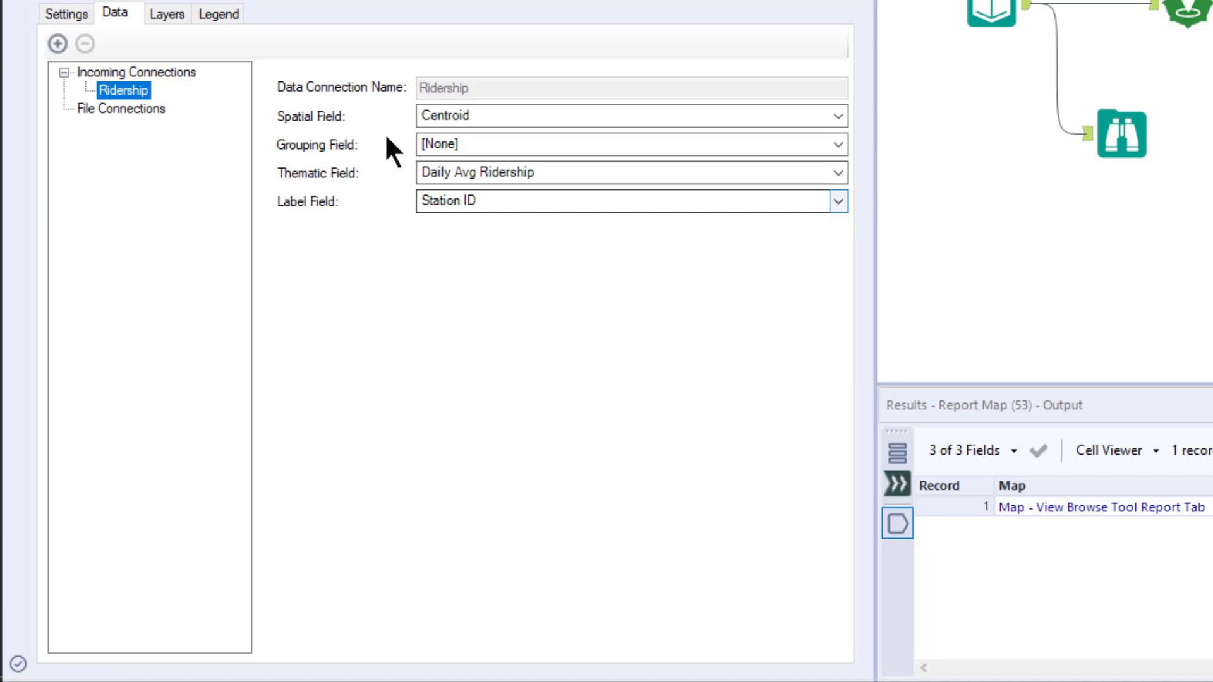
Review the Ridership layer's theme categories and tile method options, keeping Smart Tile.
left_click(167, 18)
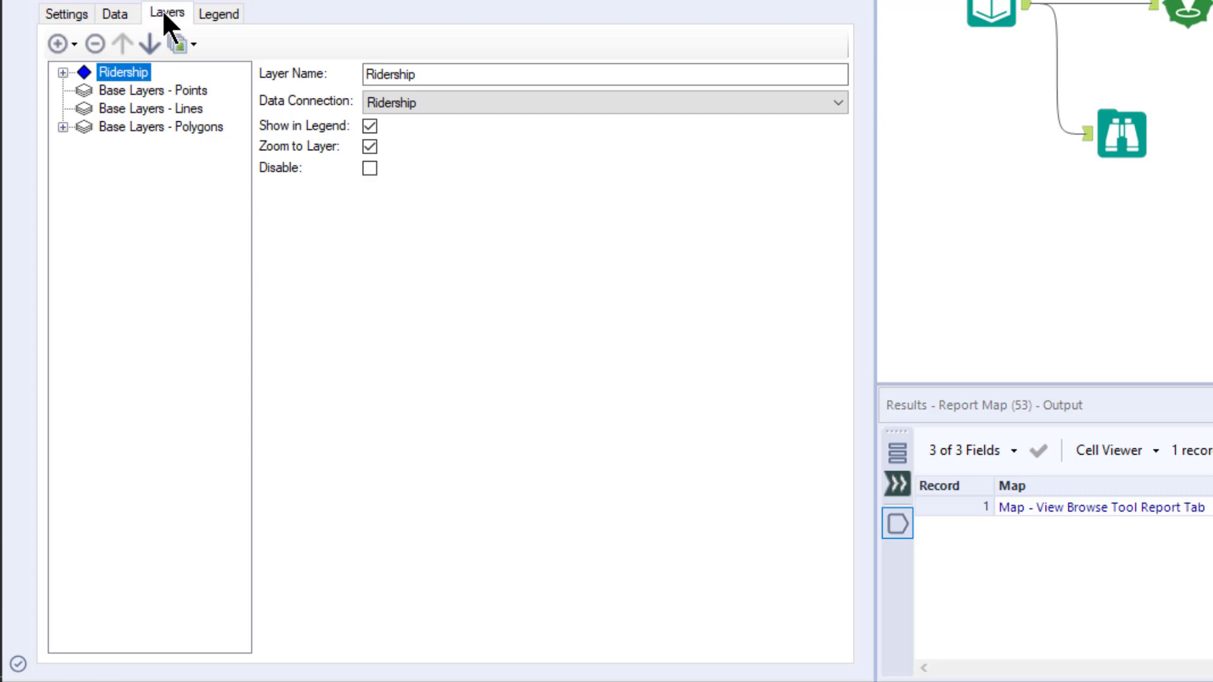
left_click(62, 73)
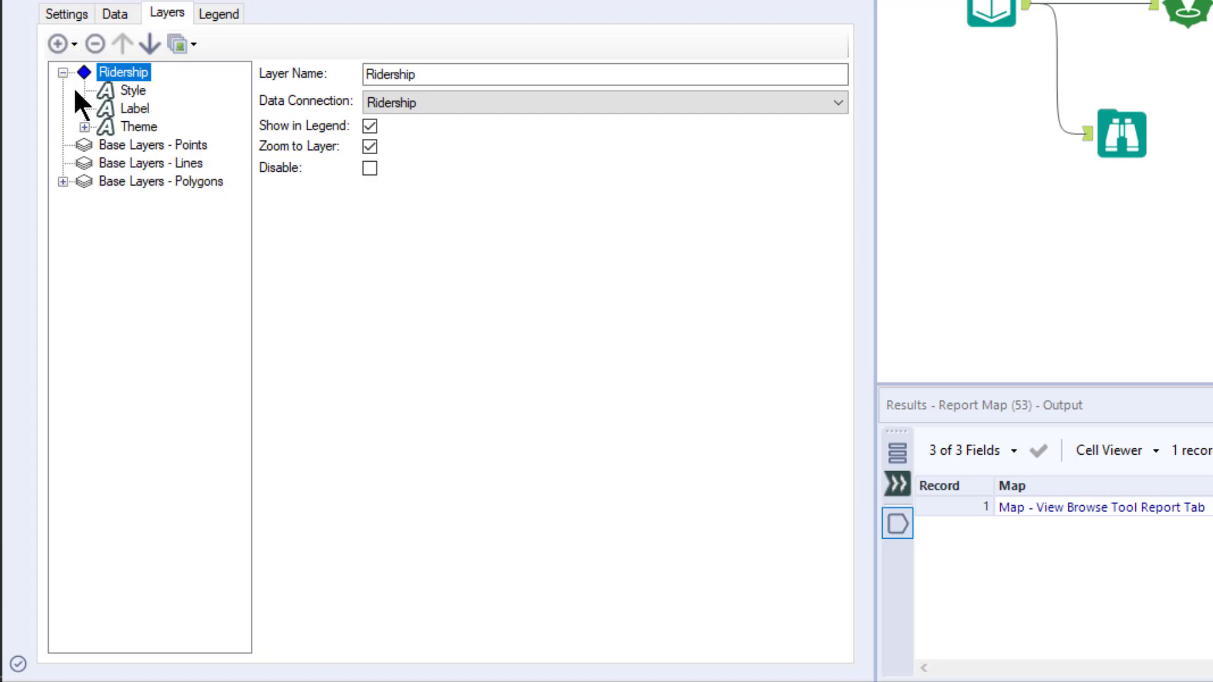
left_click(85, 127)
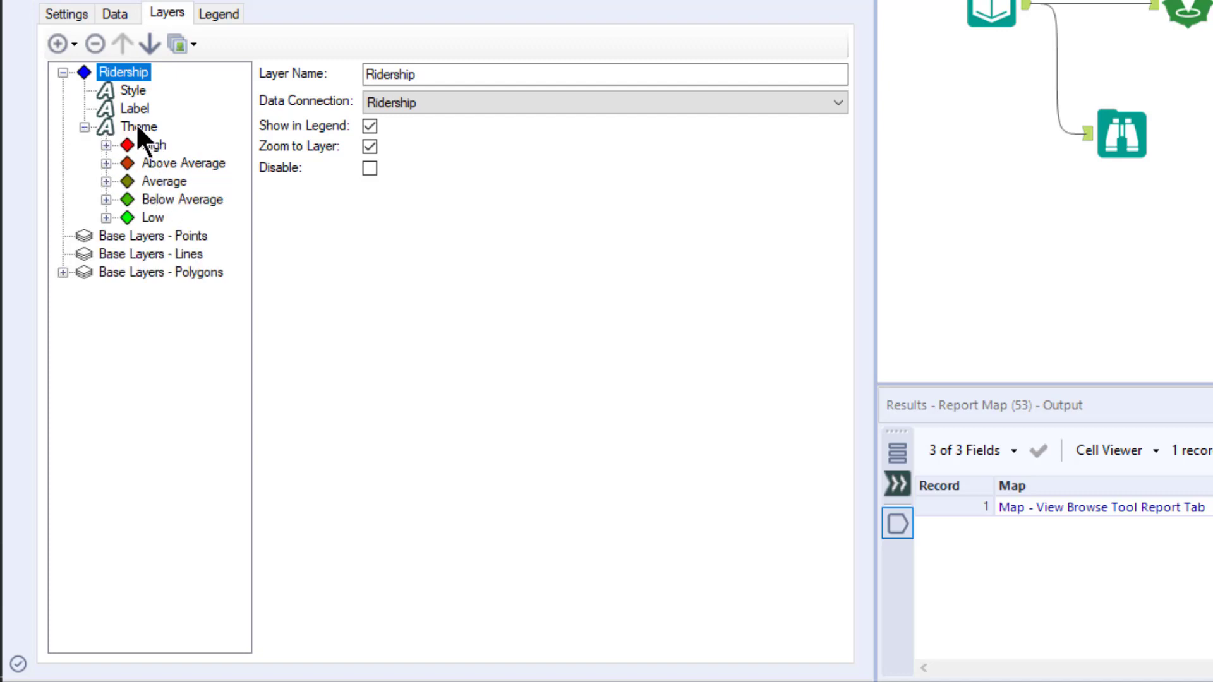
left_click(139, 128)
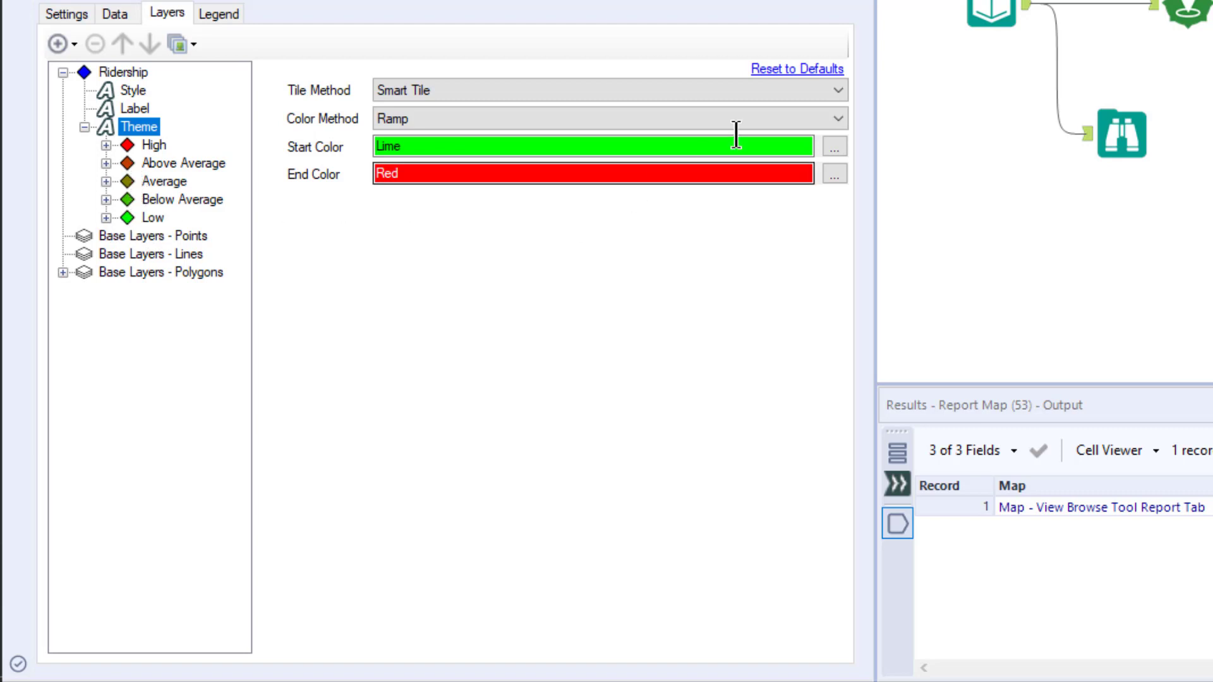
left_click(838, 90)
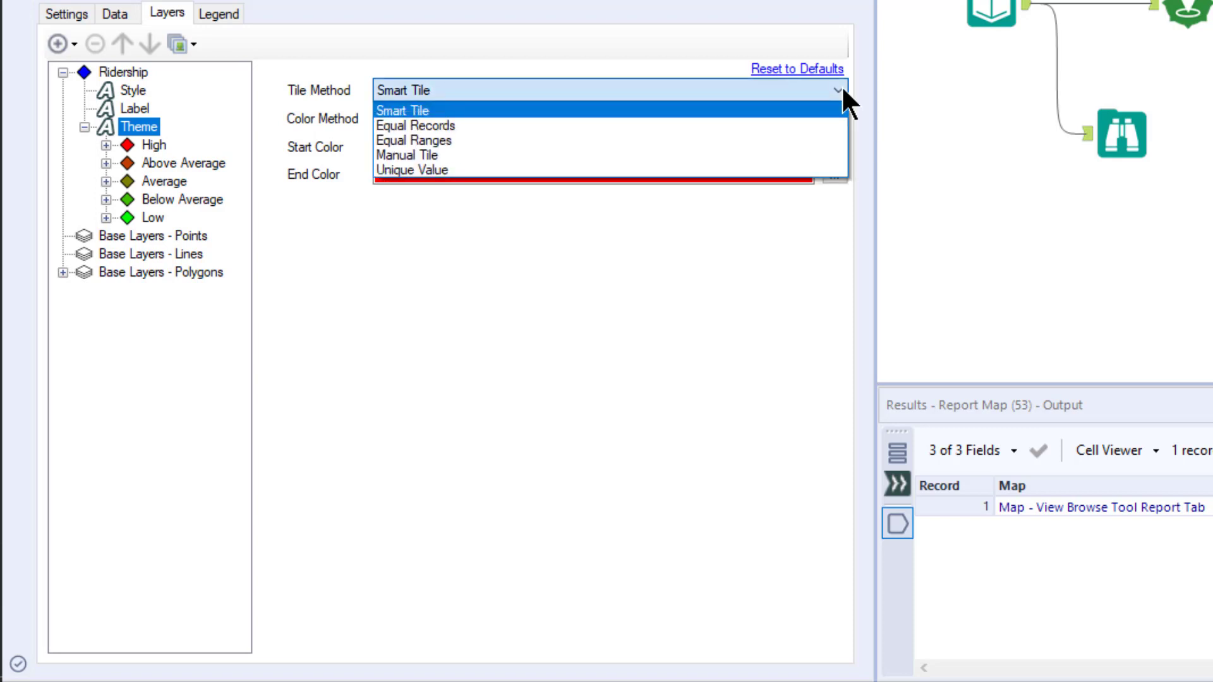
left_click(847, 111)
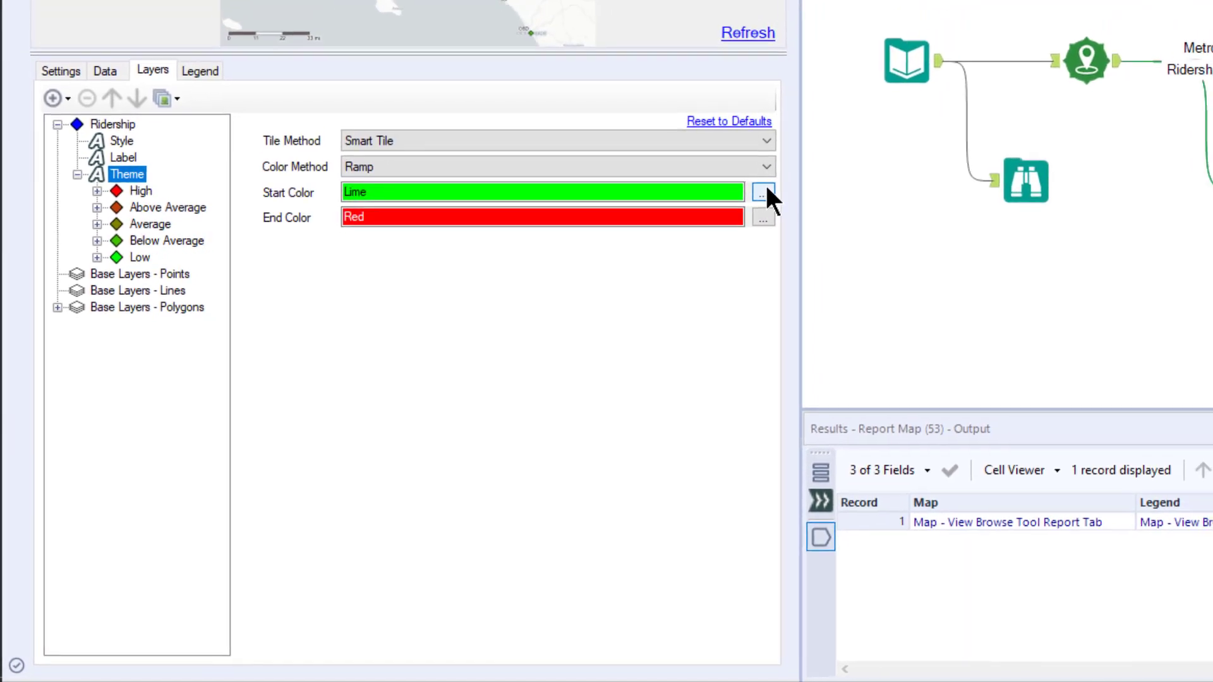
Set the Ridership theme's start color to blue (R=0, G=128, B=255) and its end color to orange (R=255, G=128, B=0).
left_click(811, 162)
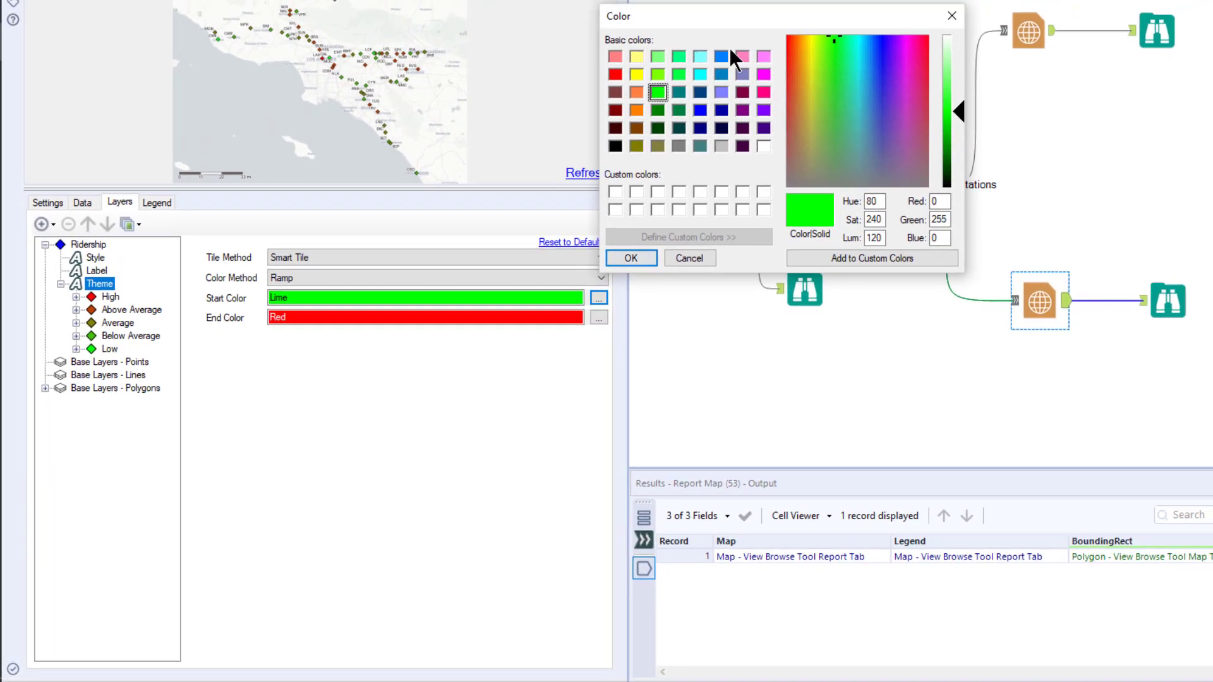
left_click(721, 57)
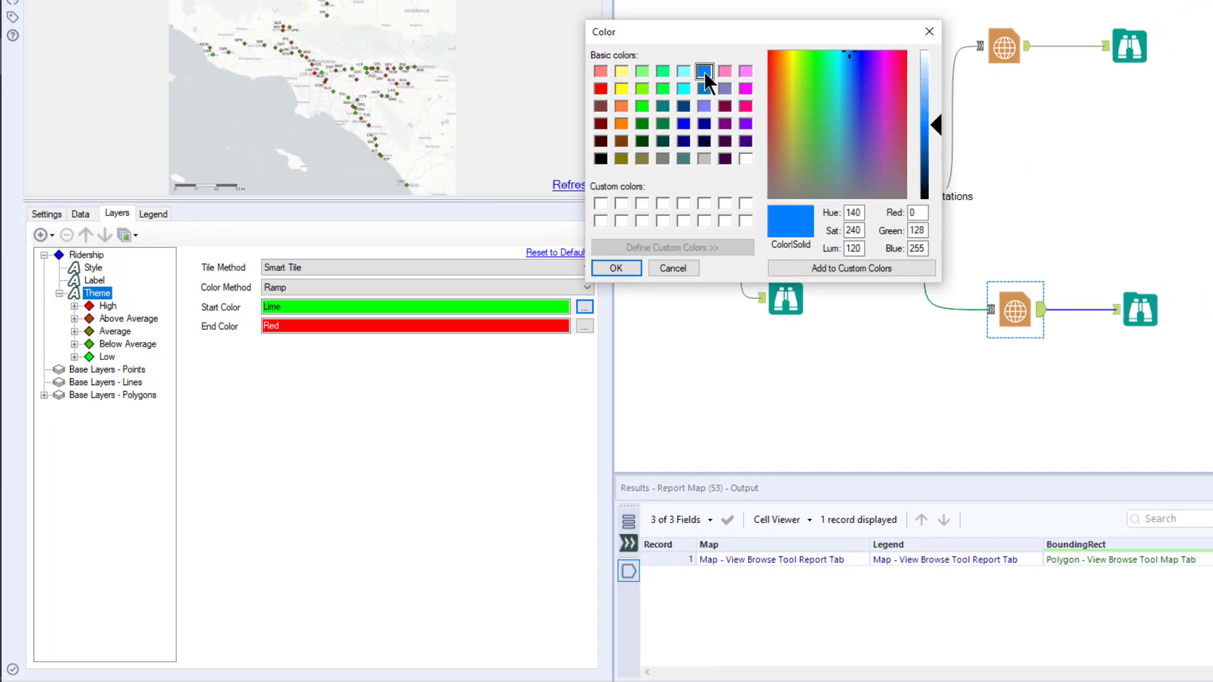
left_click(621, 263)
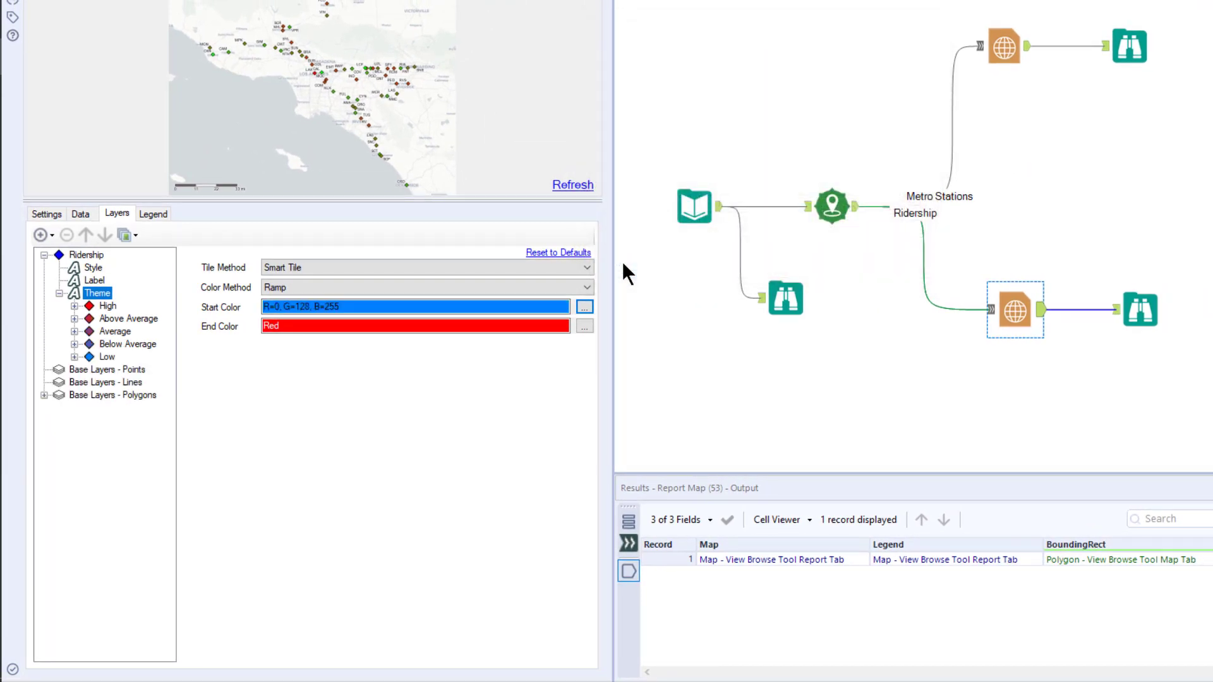
left_click(584, 326)
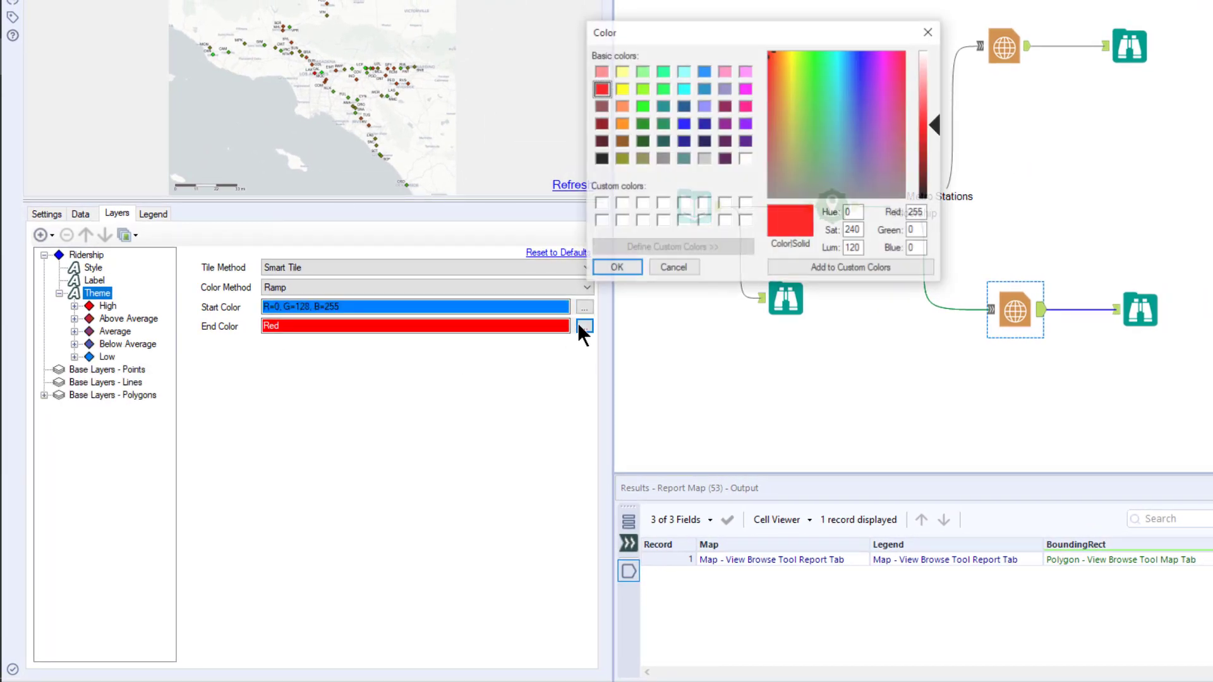
left_click(620, 124)
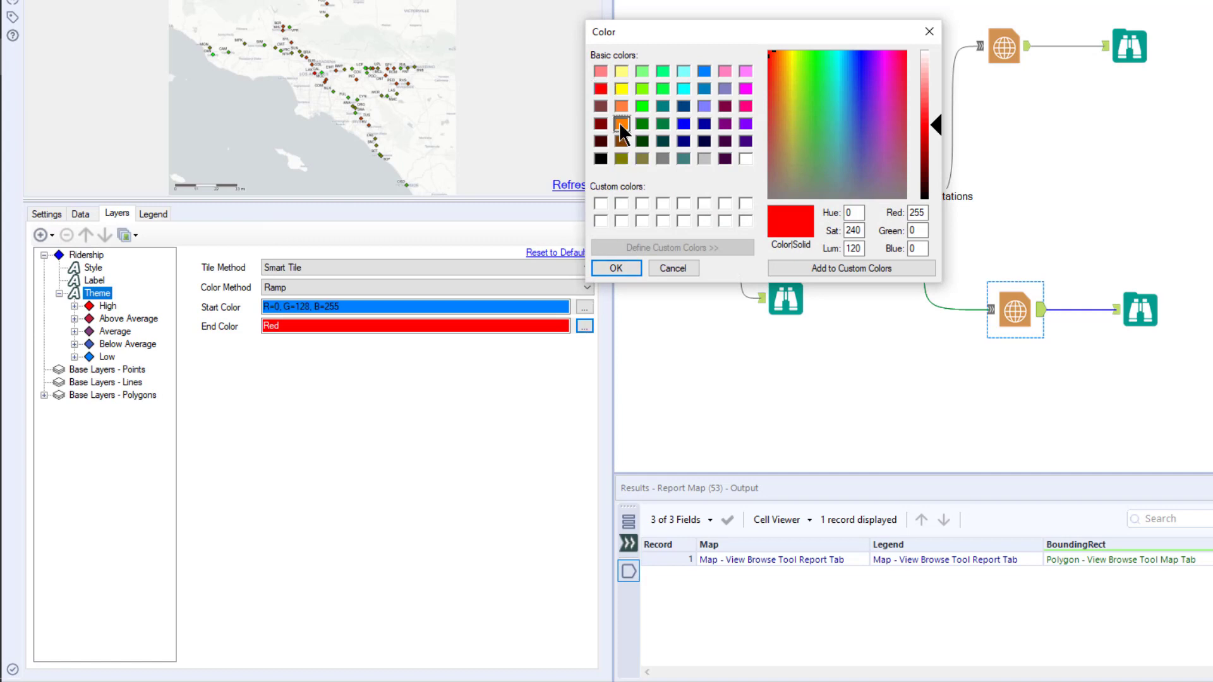
left_click(616, 266)
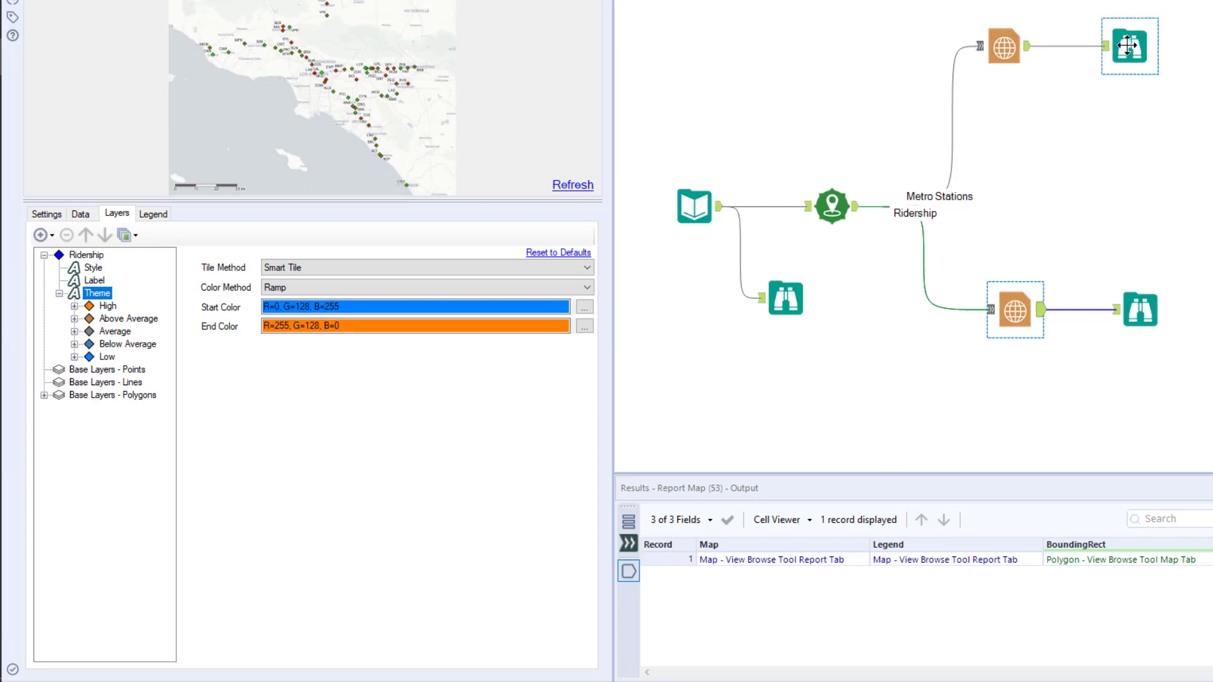
Set the Metro Stations map's legend position to Layout to the Right, run the workflow and view the map in its Browse tool.
left_click(1128, 45)
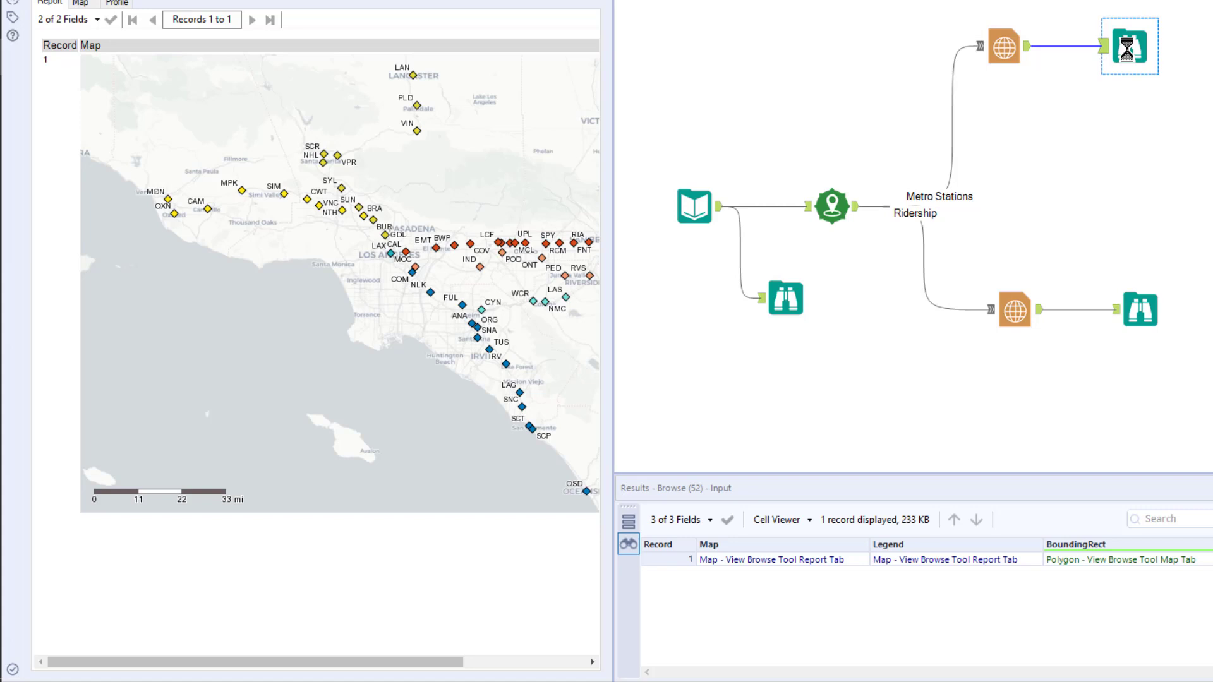
left_click(1005, 49)
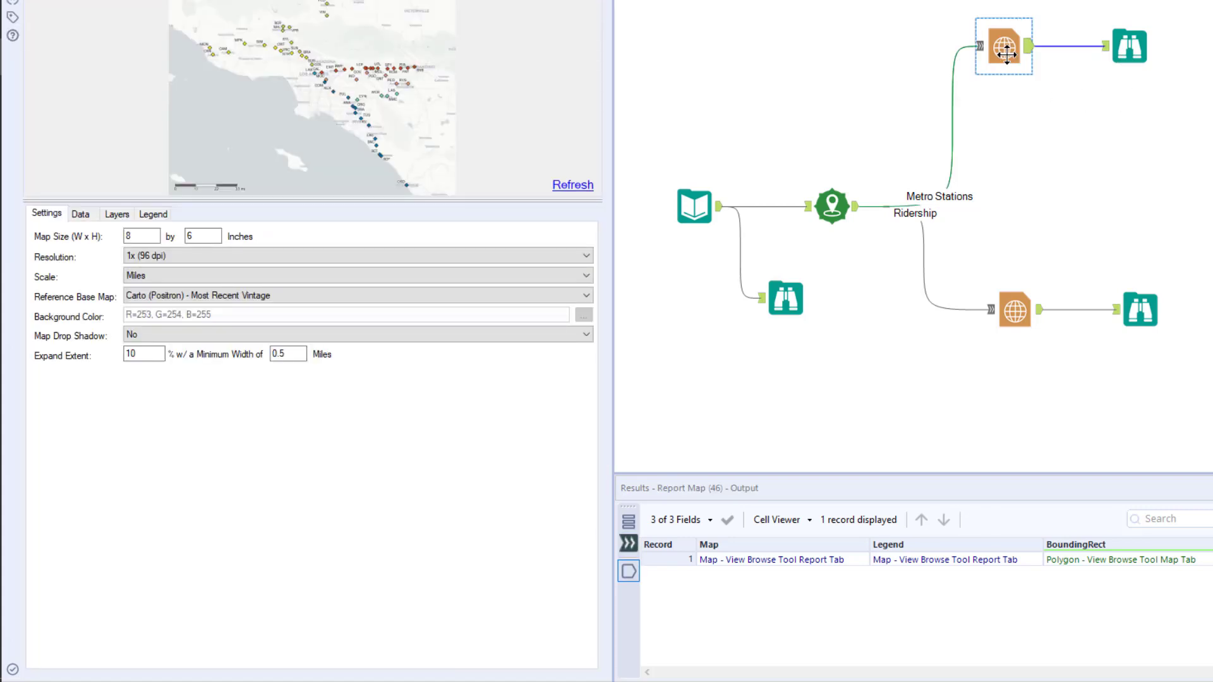
left_click(153, 216)
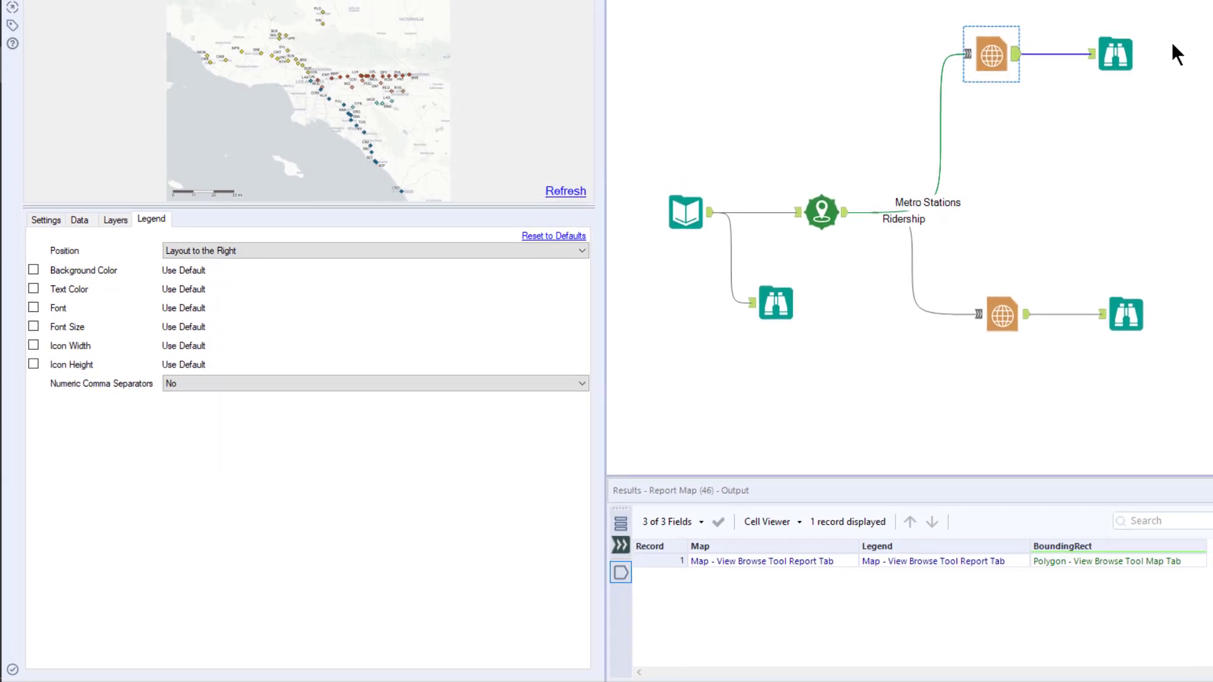
key("ctrl+r")
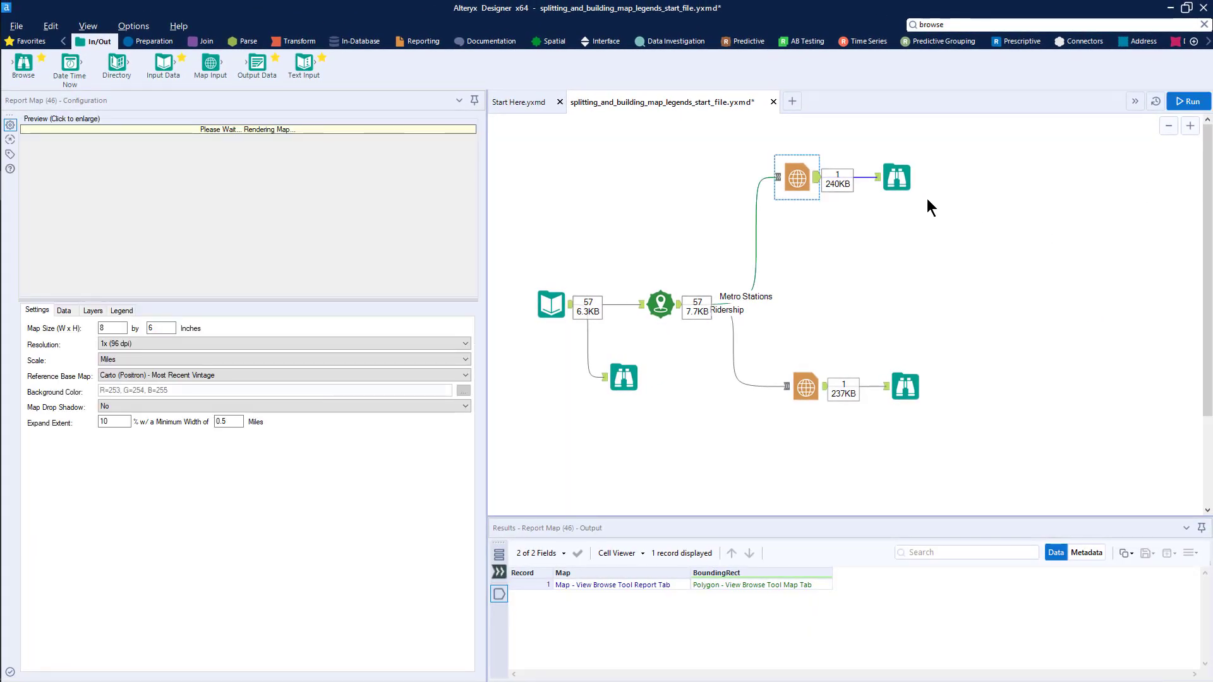
left_click(905, 183)
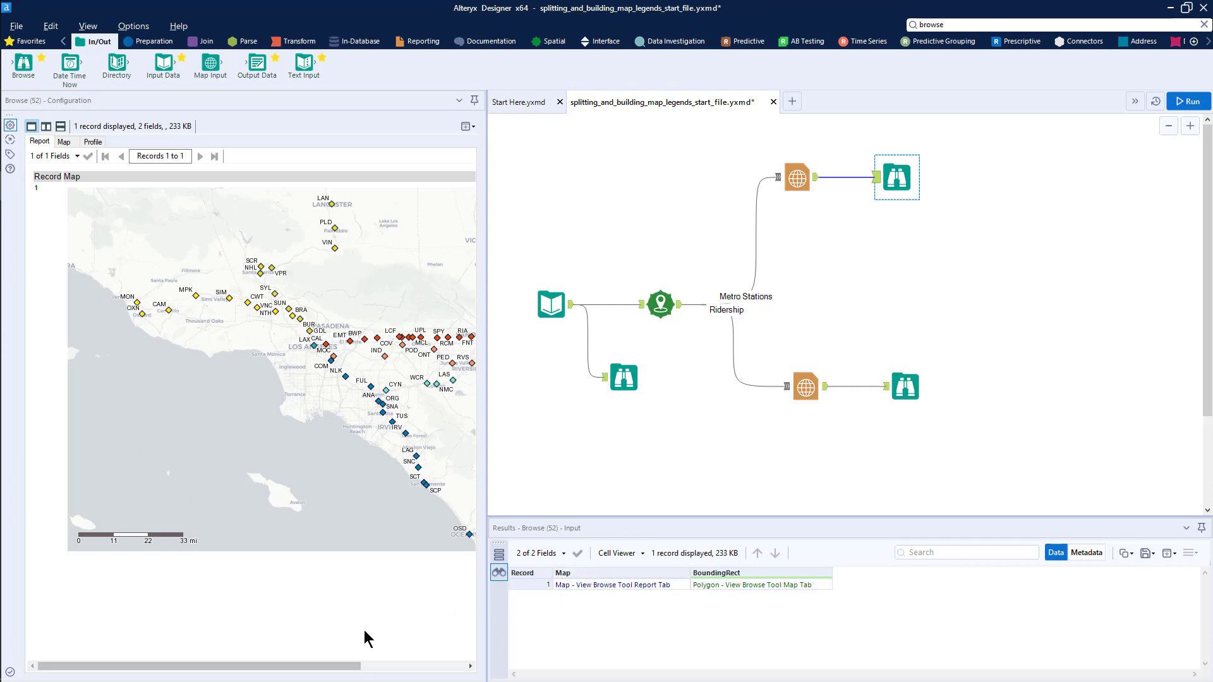
Set the Metro Stations Report Map's legend position to Separate Field and run the workflow.
left_click_drag(298, 666, 428, 664)
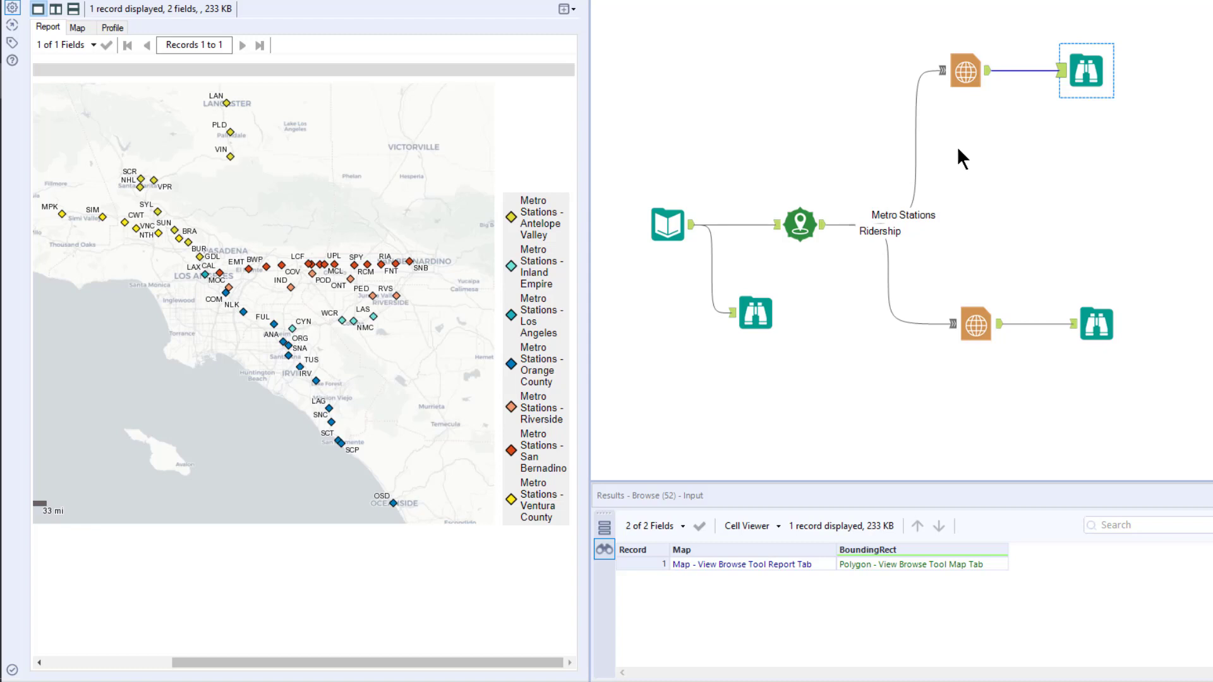
left_click(962, 76)
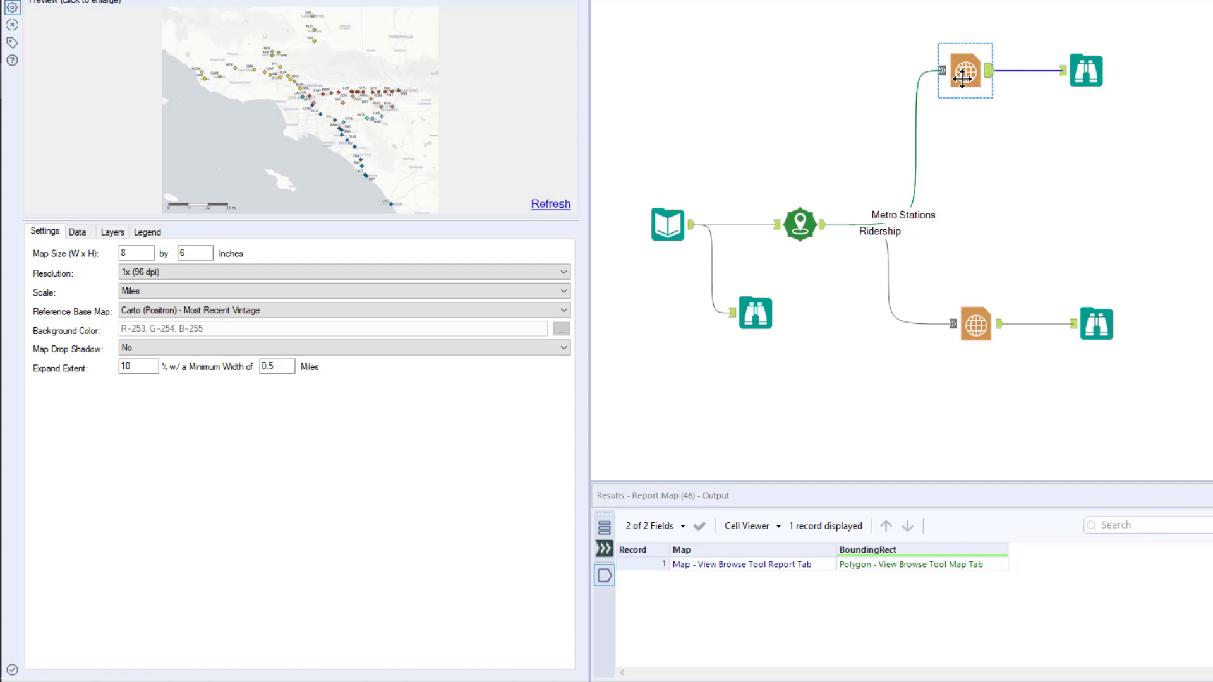
left_click(153, 232)
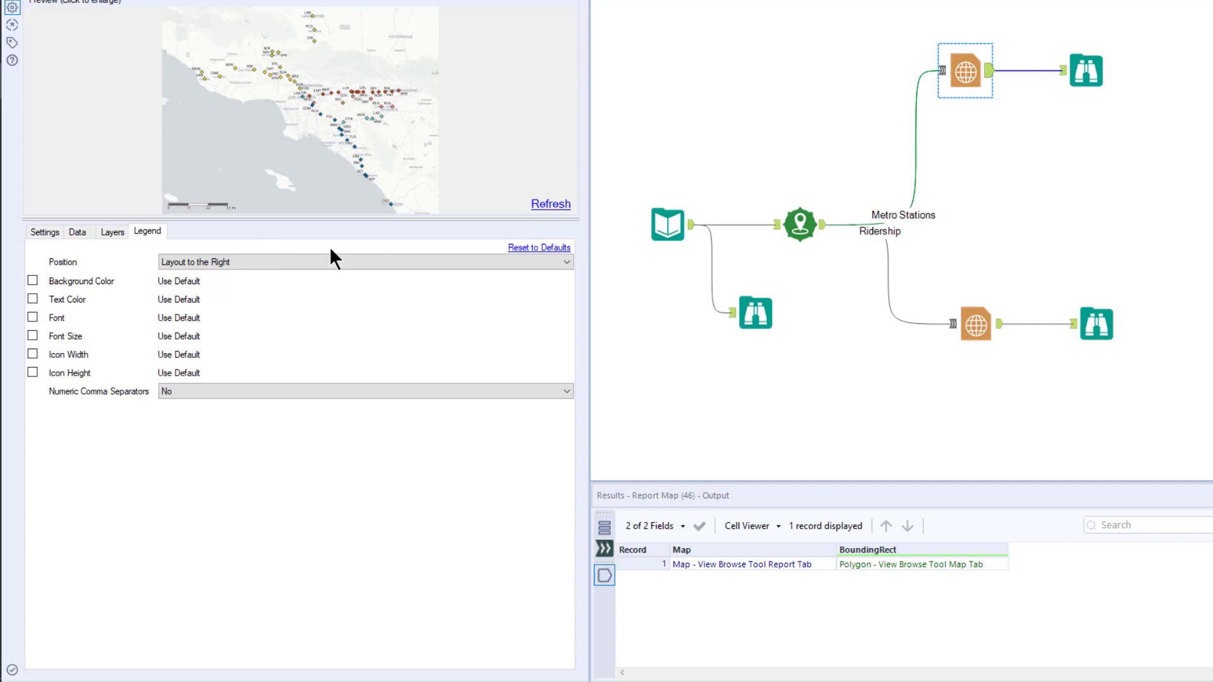
left_click(568, 268)
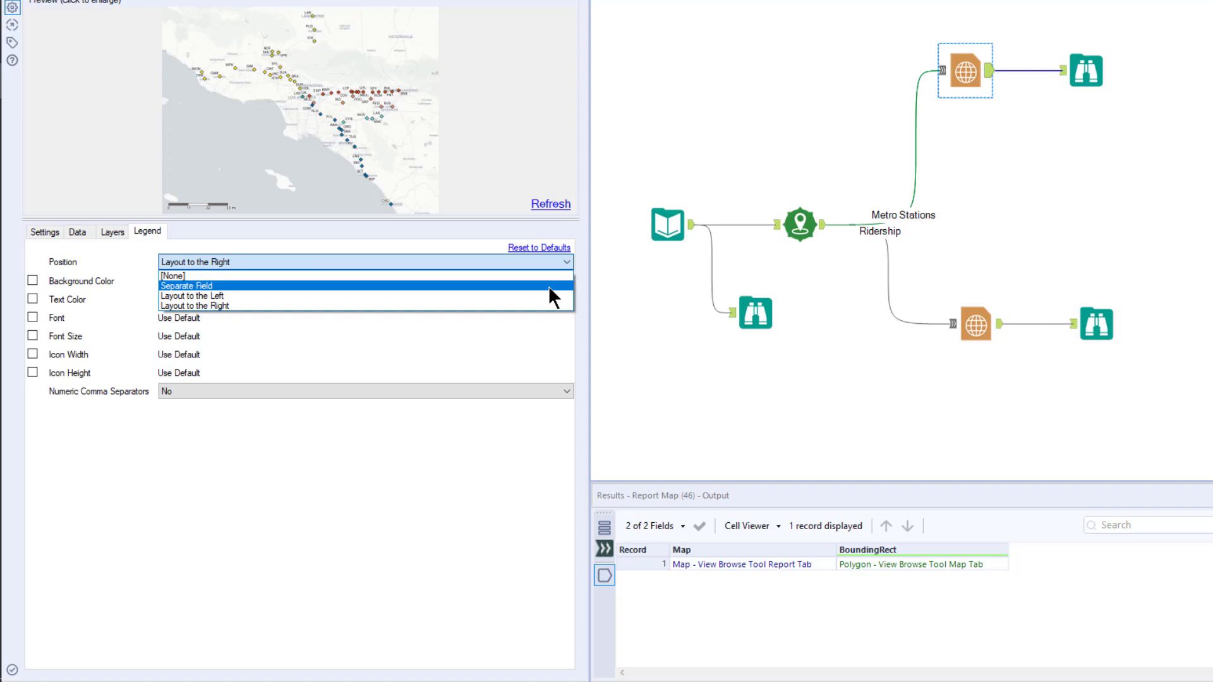
left_click(554, 286)
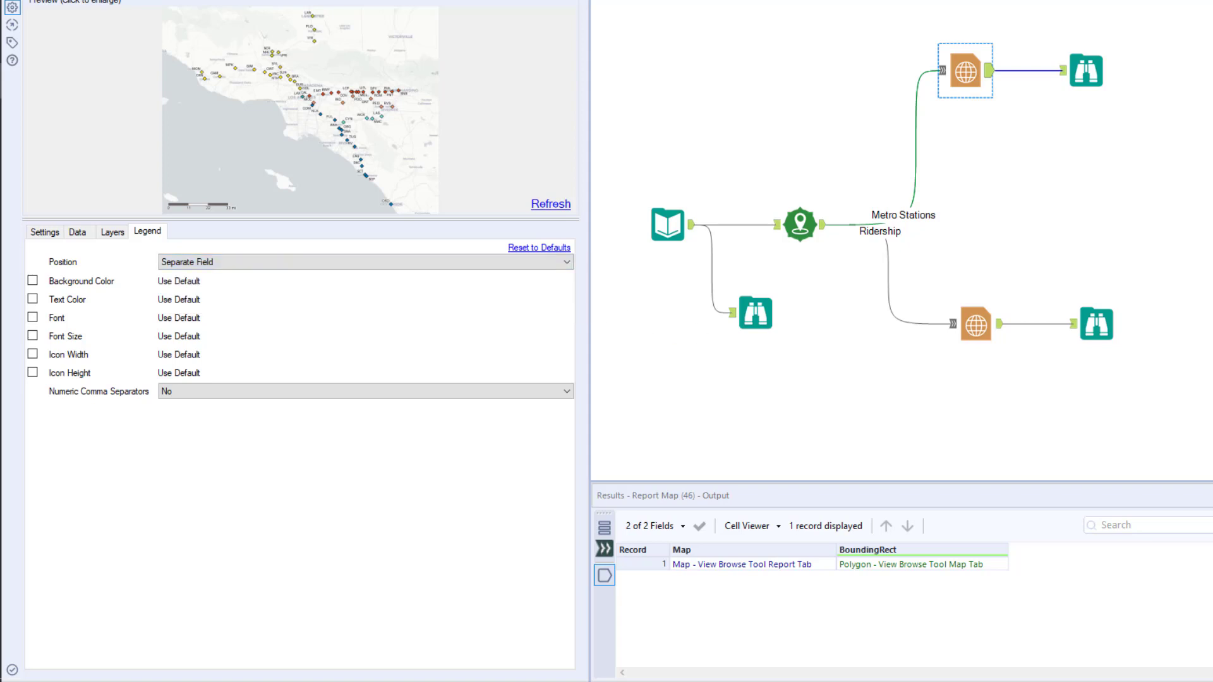
key("ctrl+r")
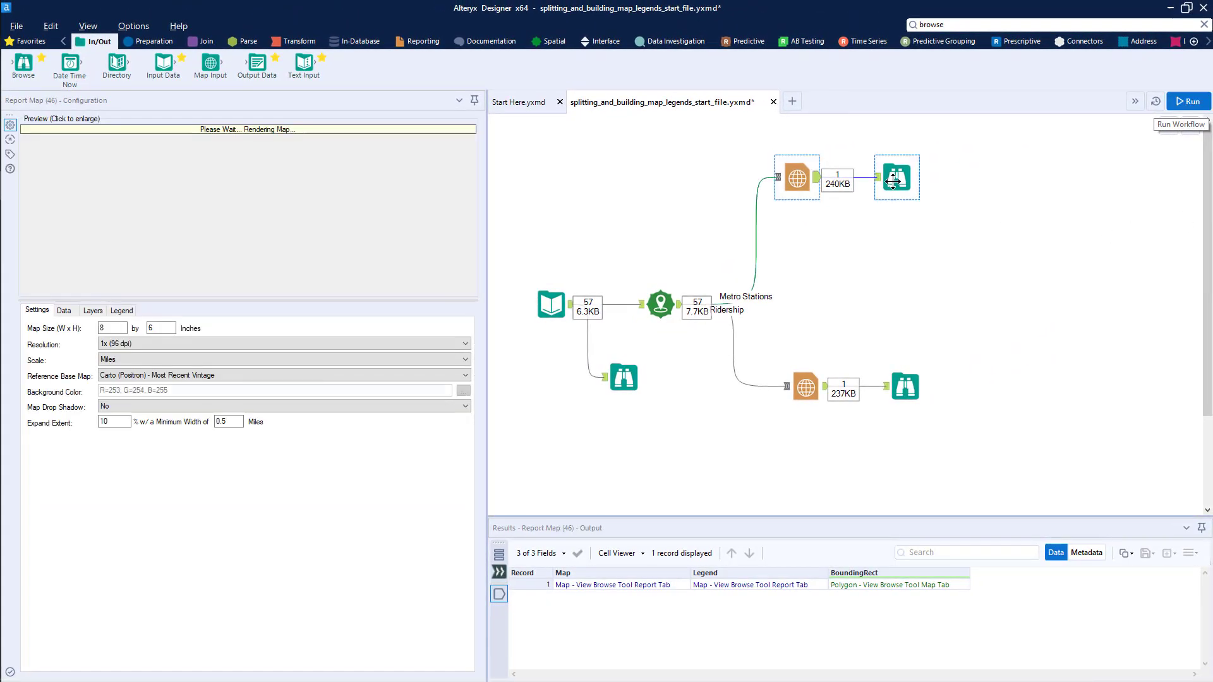
Examine the separate Map and Legend fields of the Metro Stations output in its Browse tool.
left_click(916, 169)
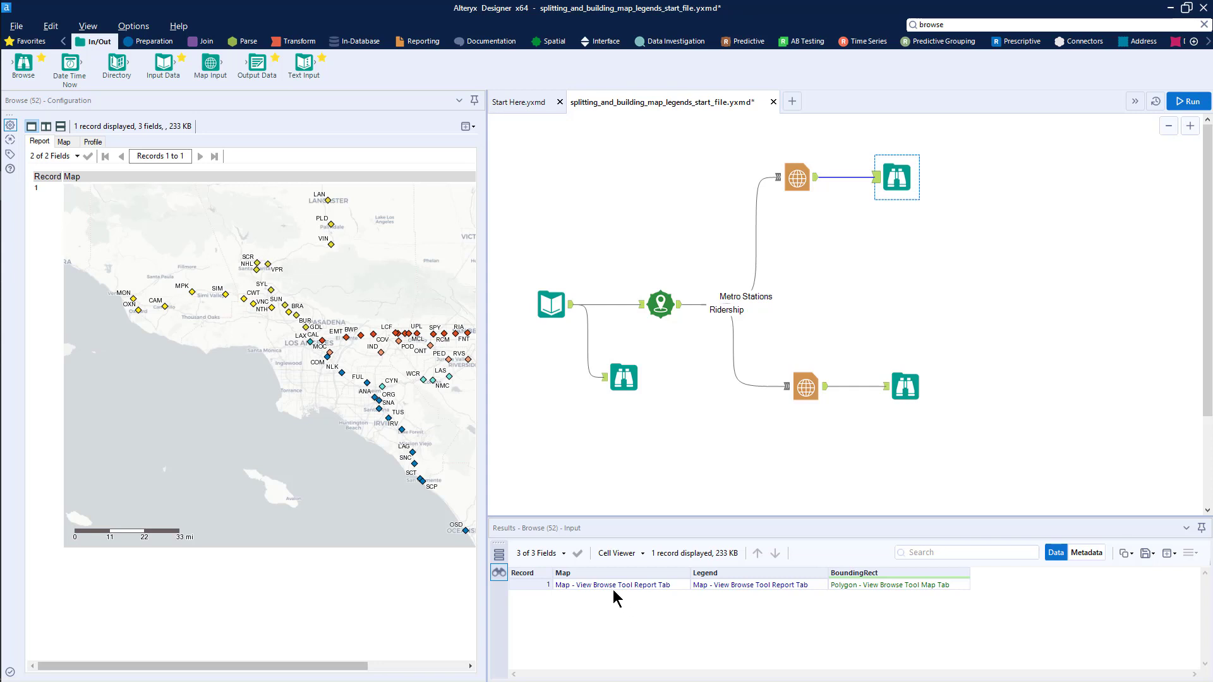
left_click(590, 586)
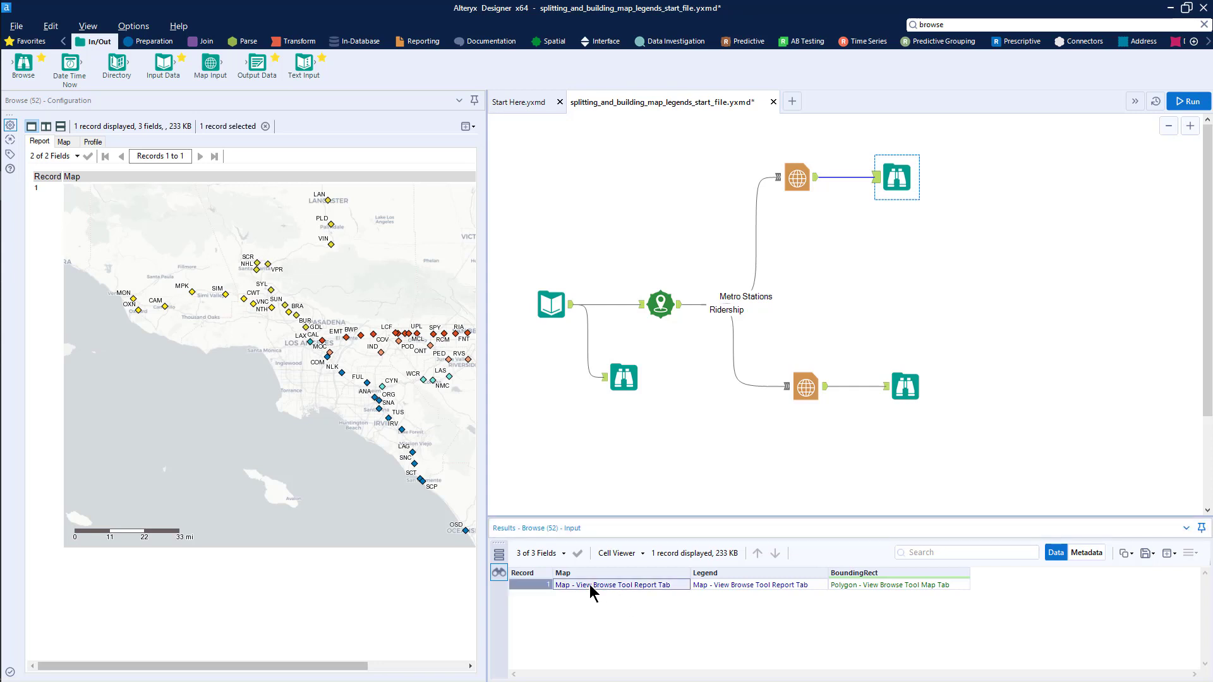
left_click(240, 668)
left_click_drag(240, 669, 417, 665)
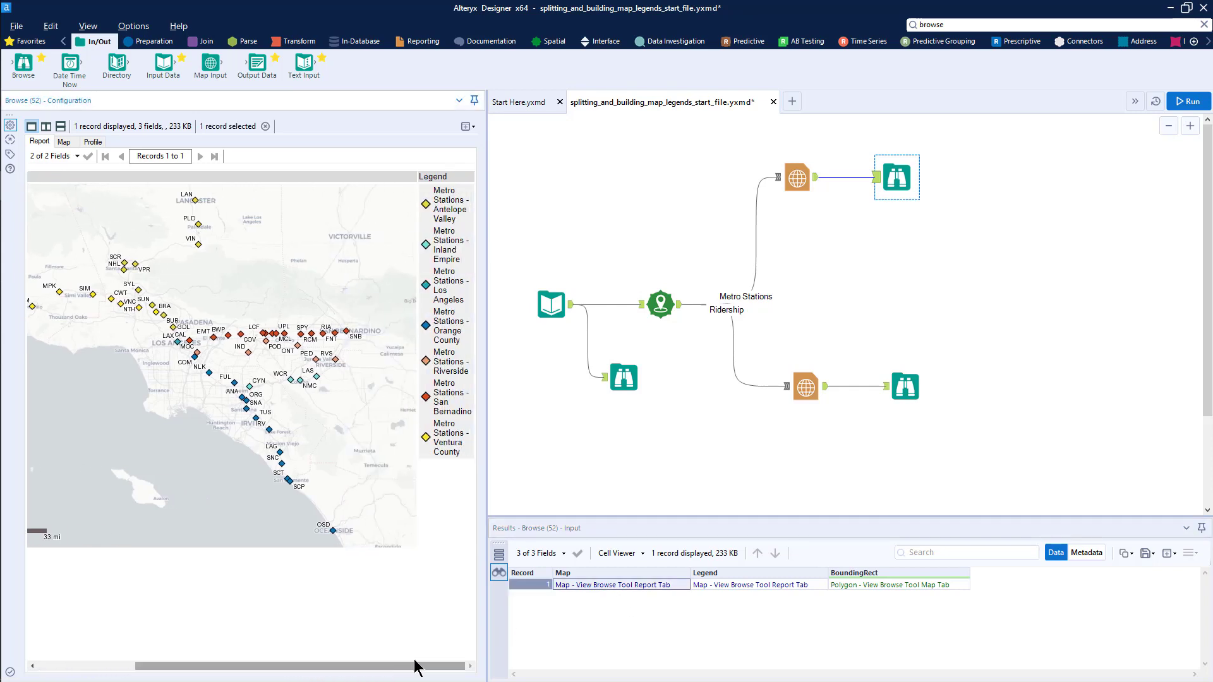
left_click(736, 589)
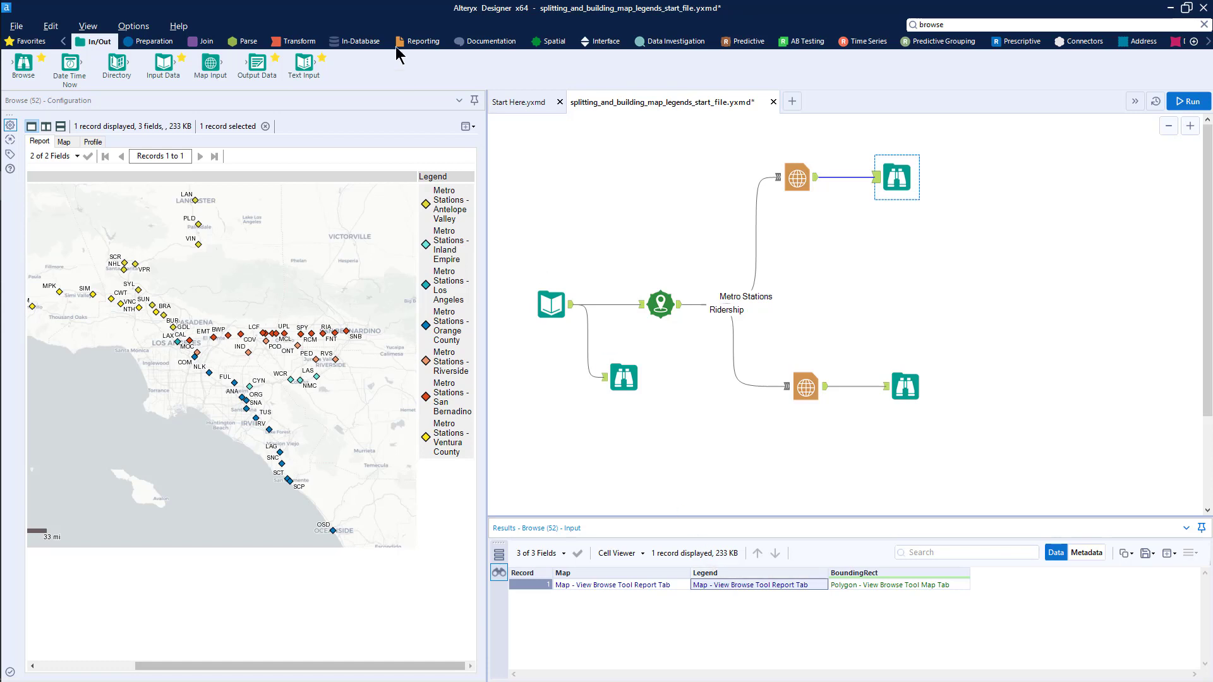
Insert a Map Legend Splitter between the Metro Stations Report Map and its Browse tool, with Legend as the legend field, and run the workflow.
left_click(419, 42)
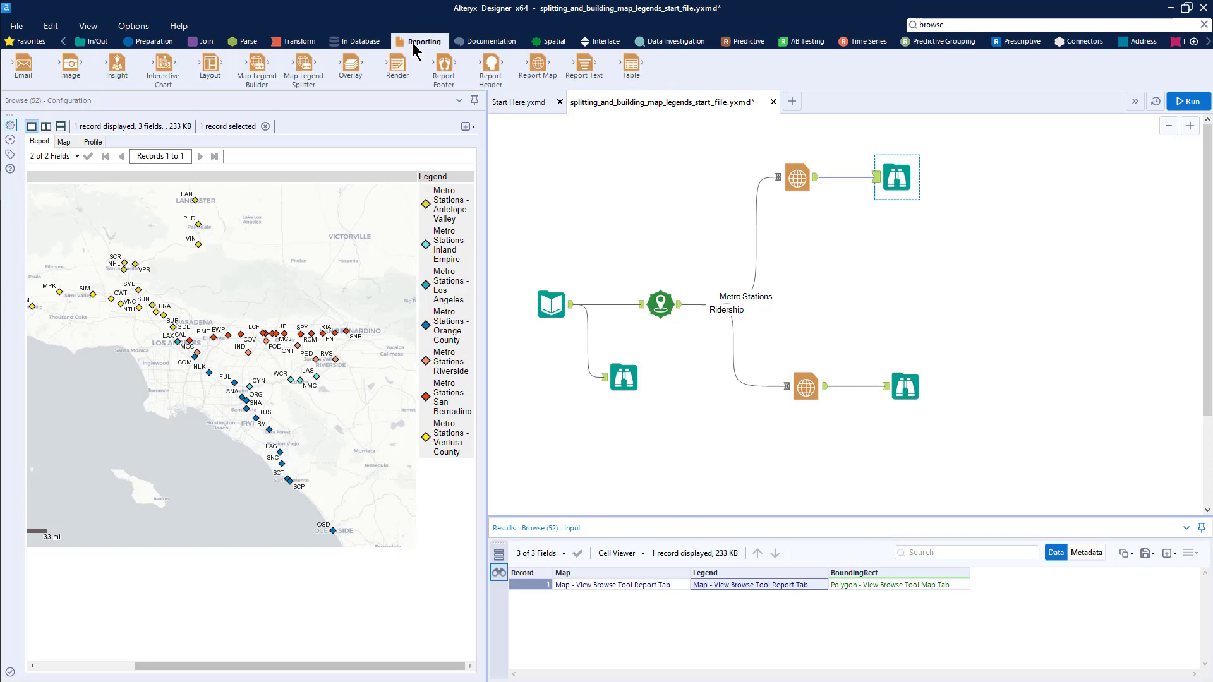
left_click_drag(303, 63, 857, 190)
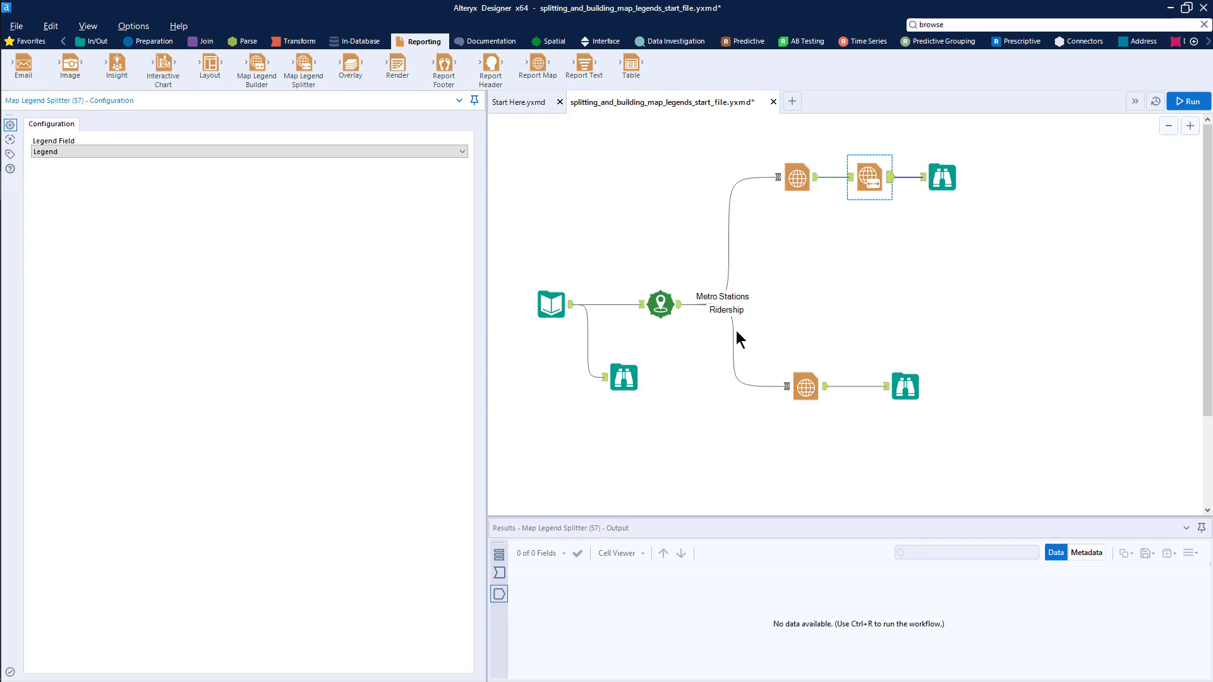
left_click(463, 154)
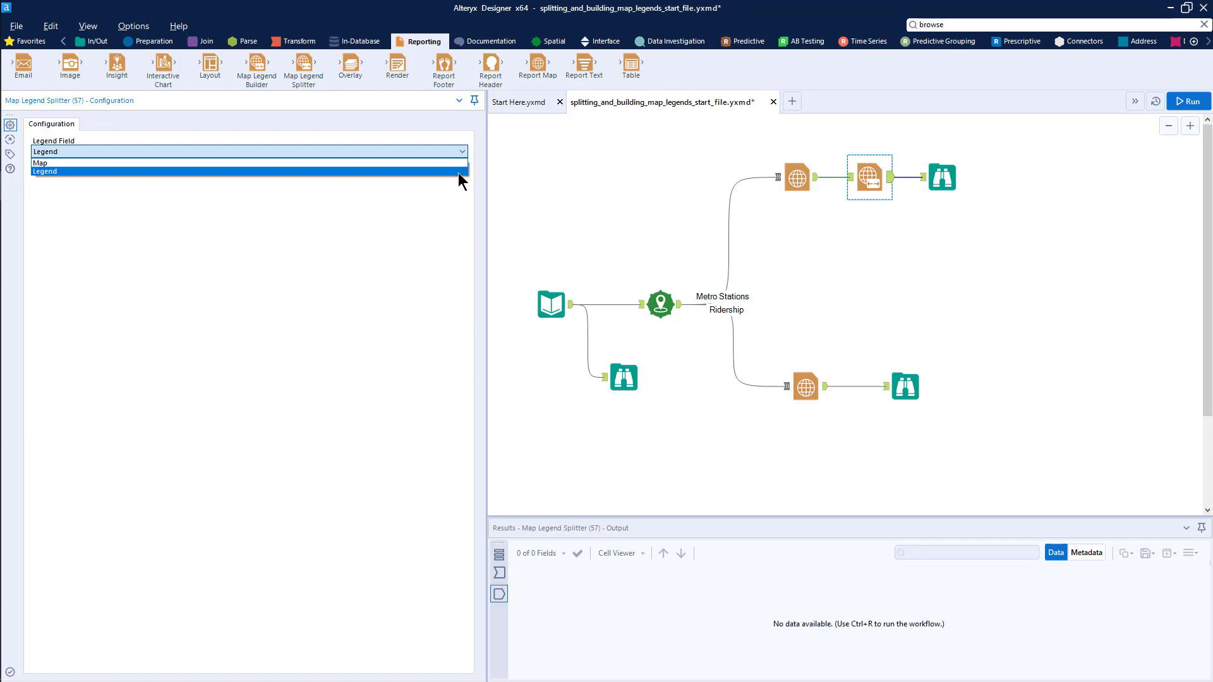
left_click(459, 174)
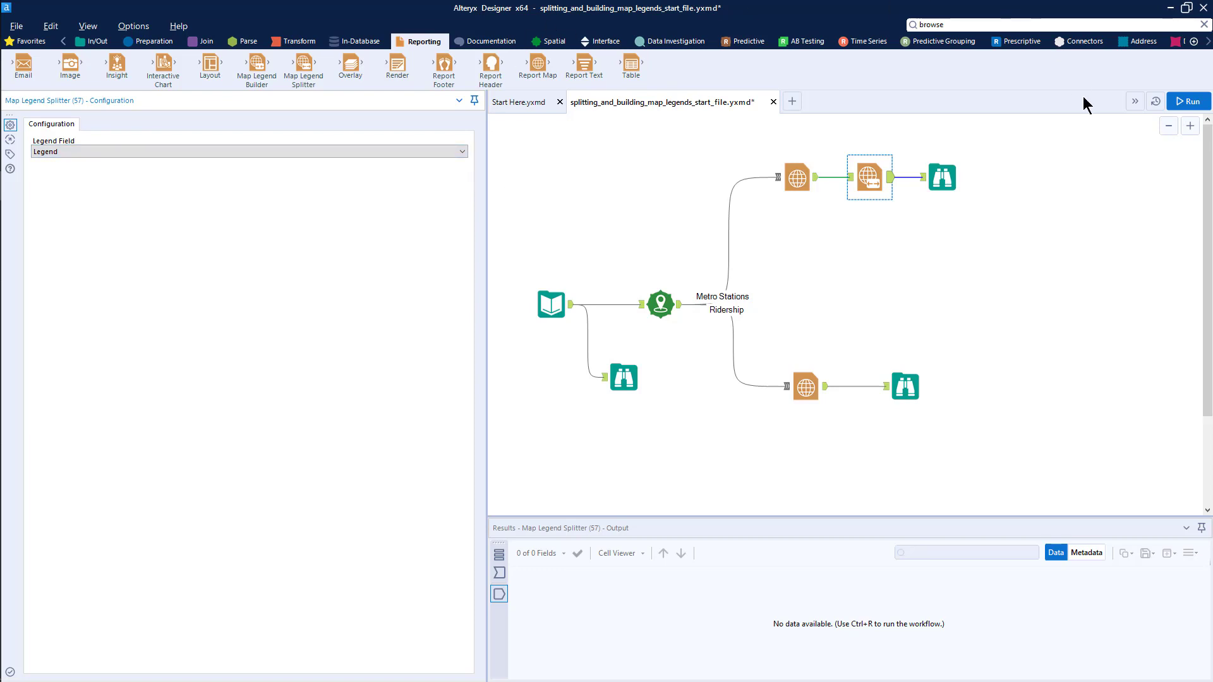
left_click(1191, 102)
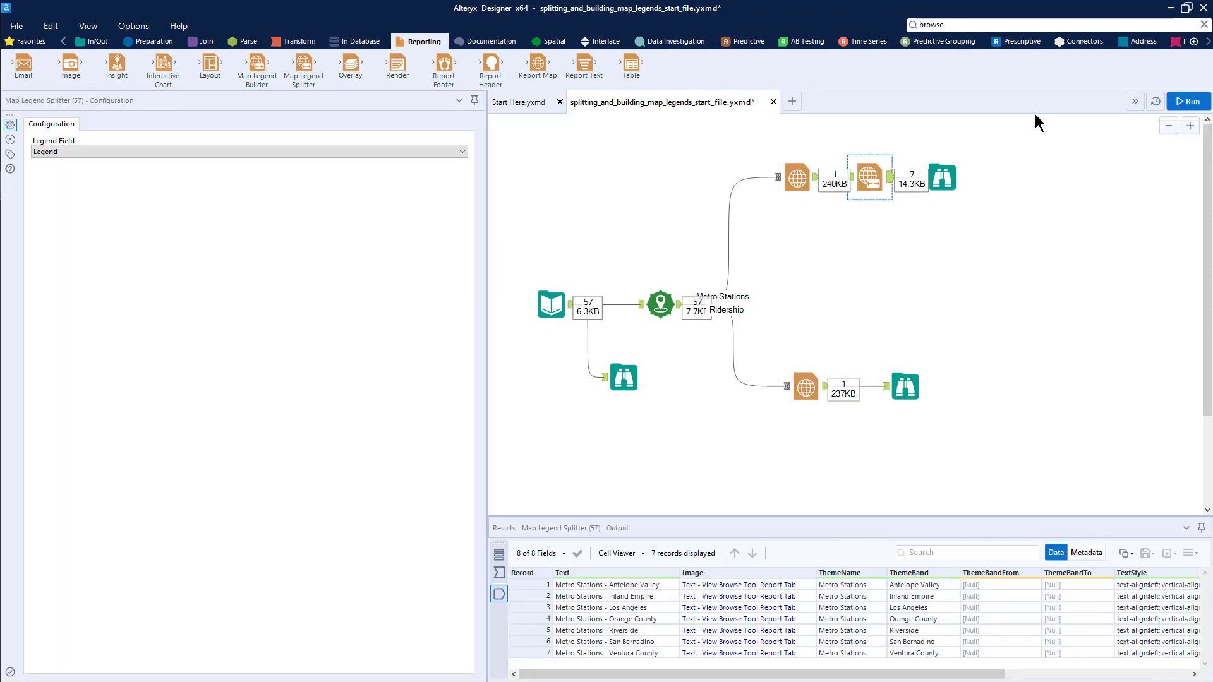
Examine the split legend records in the Metro Stations Browse tool, including the Text, Image, theme and style fields.
left_click(938, 186)
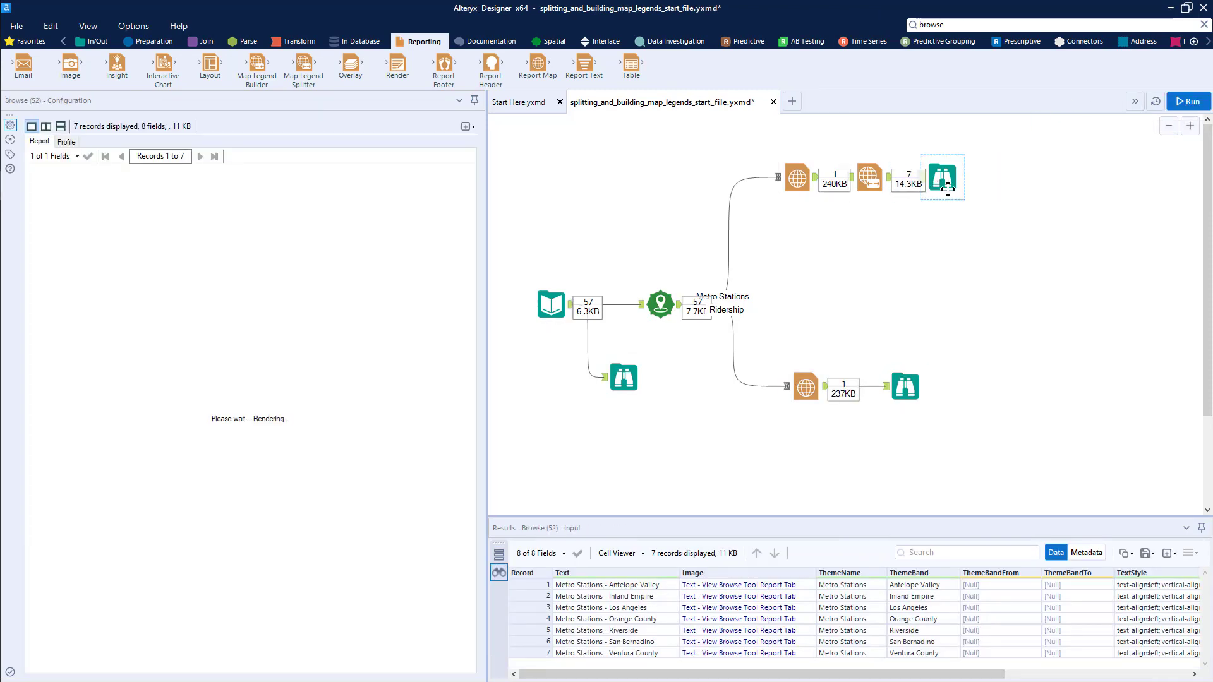
left_click_drag(520, 585, 520, 631)
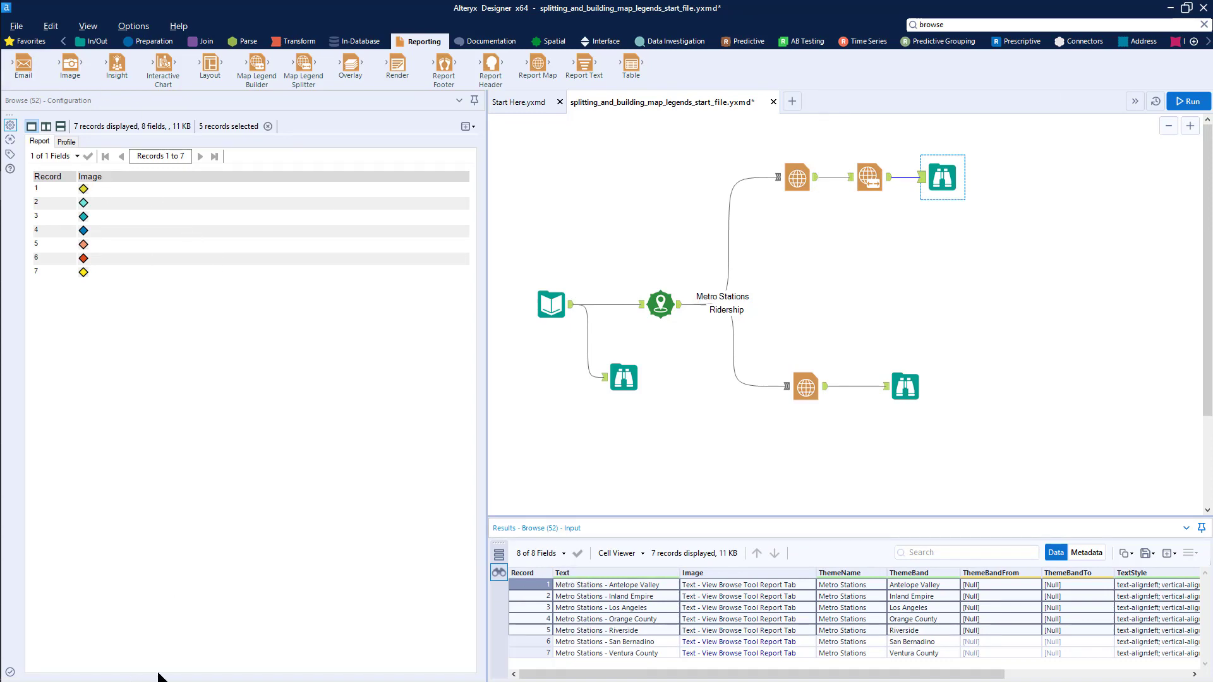
left_click(524, 585)
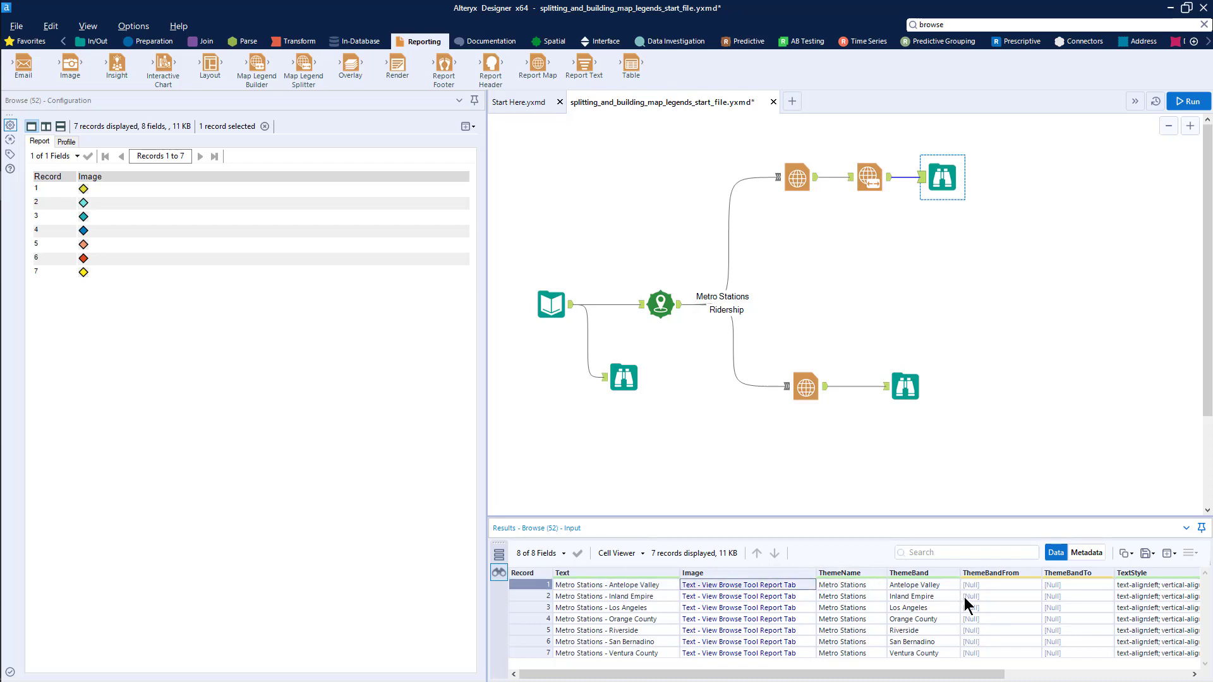
left_click_drag(959, 678, 1142, 678)
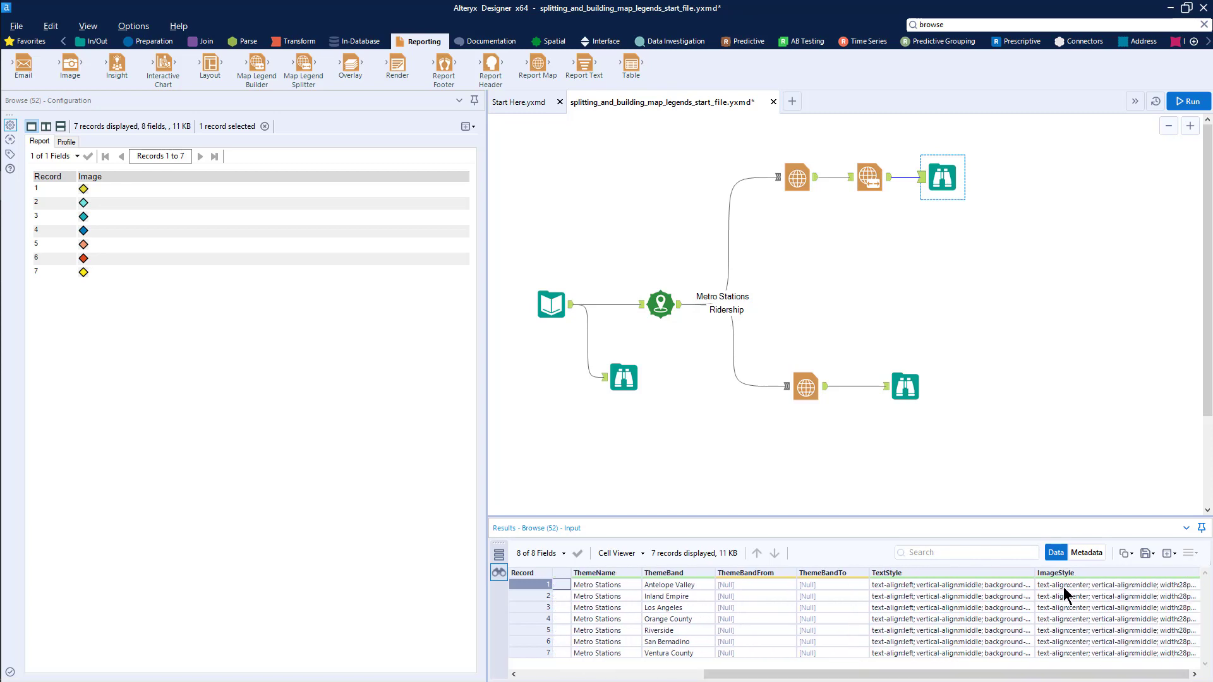
left_click_drag(954, 677, 769, 677)
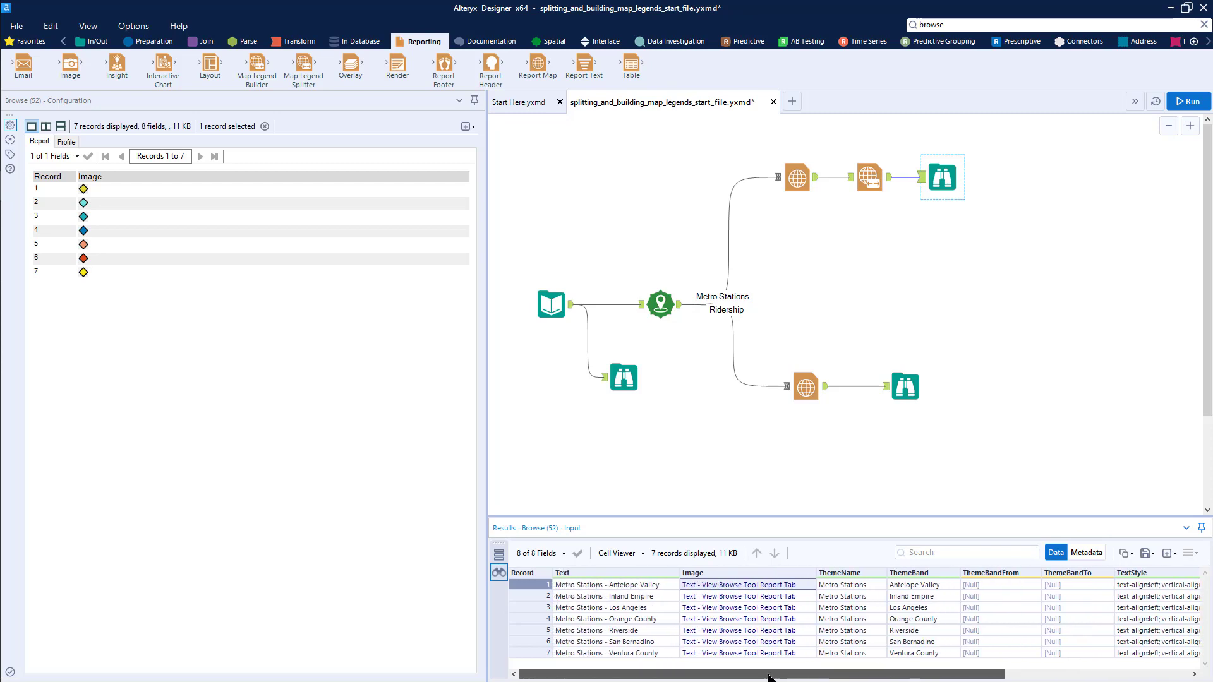
left_click(592, 572)
left_click(623, 586)
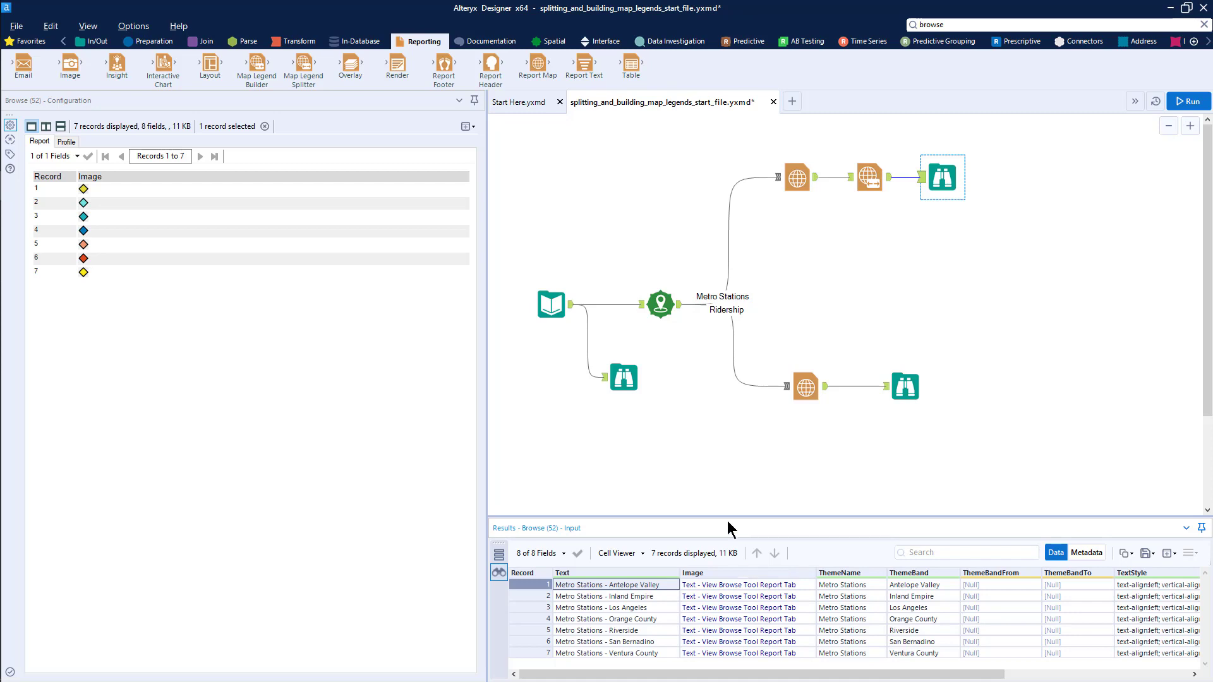
Insert a Formula tool between the Map Legend Splitter and the Browse tool, with Text as its output column.
left_click(153, 42)
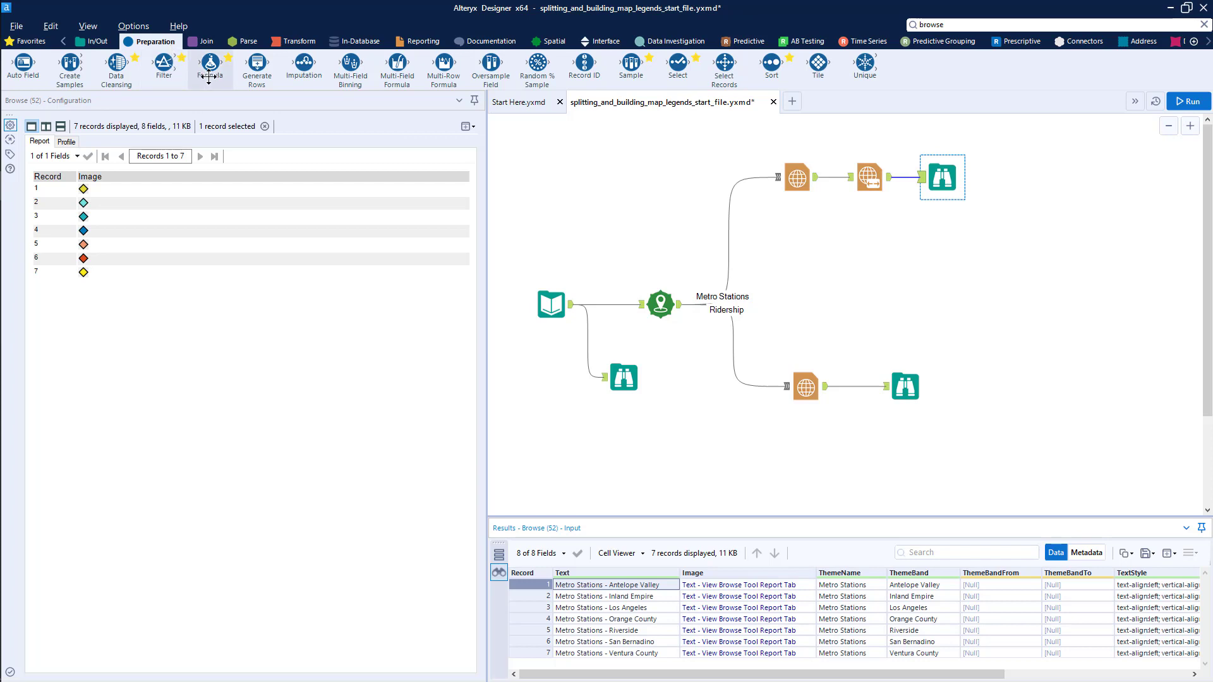
left_click_drag(210, 63, 903, 177)
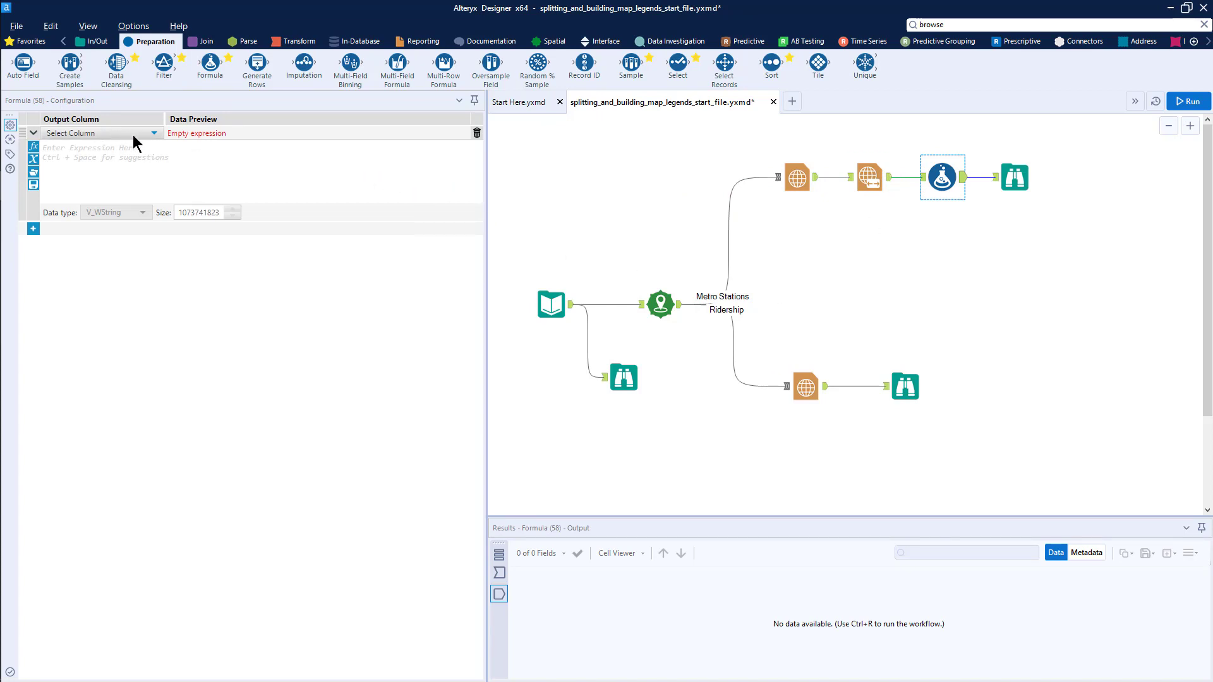
left_click(153, 134)
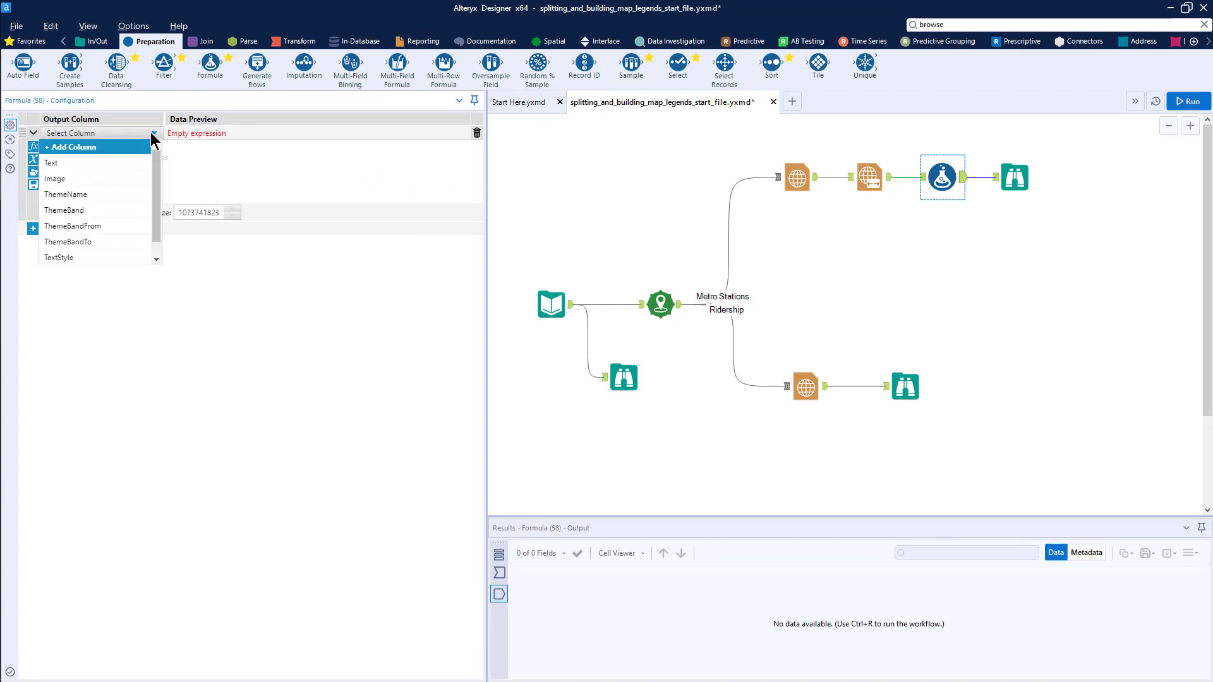
left_click(145, 165)
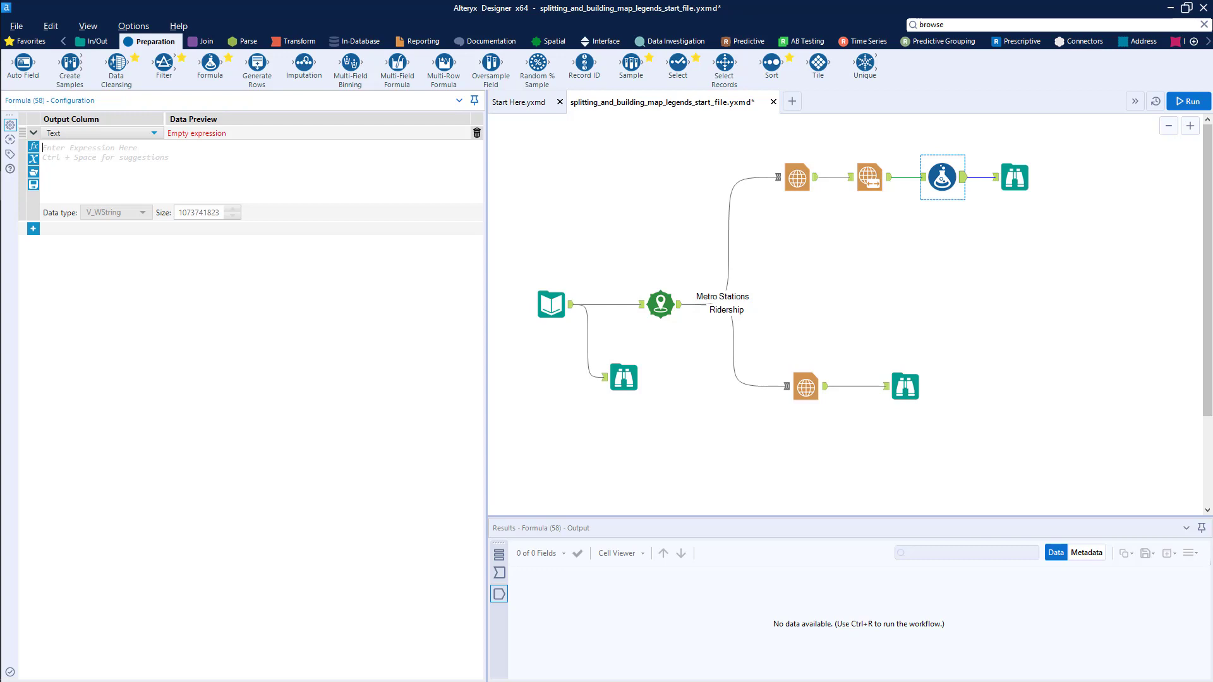
Enter a Replace function as the Text expression, using [Text] as the string and "Metro Stations - " as the target.
type("rep")
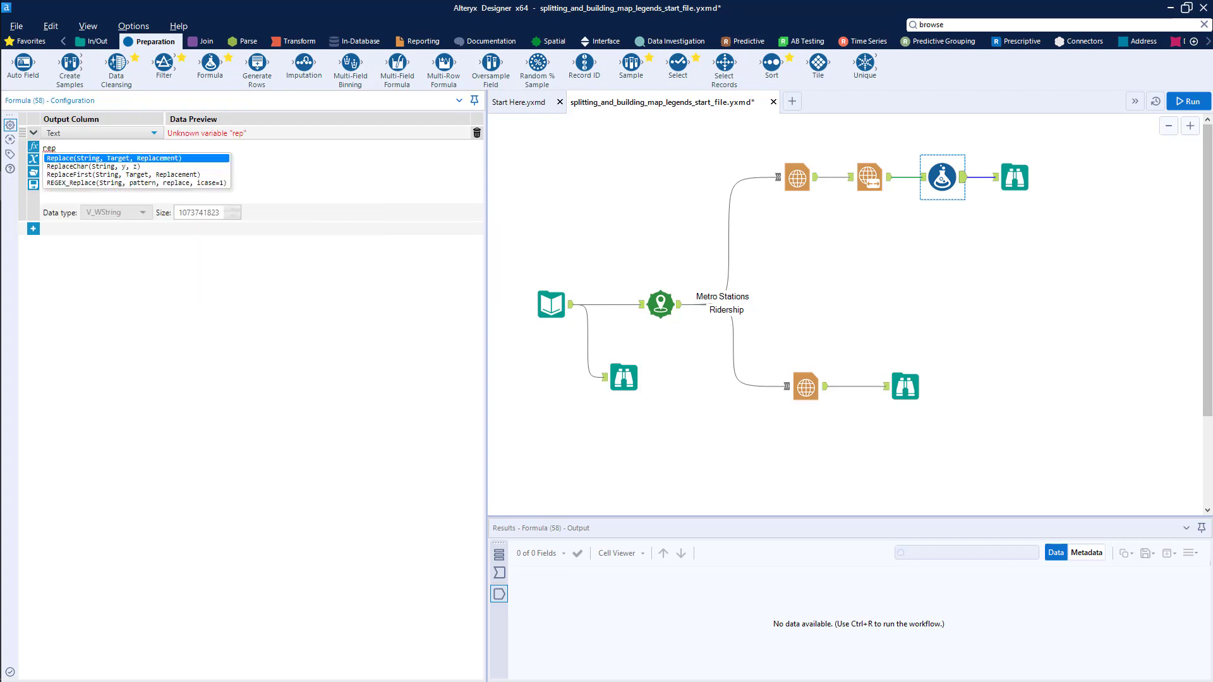
left_click(181, 159)
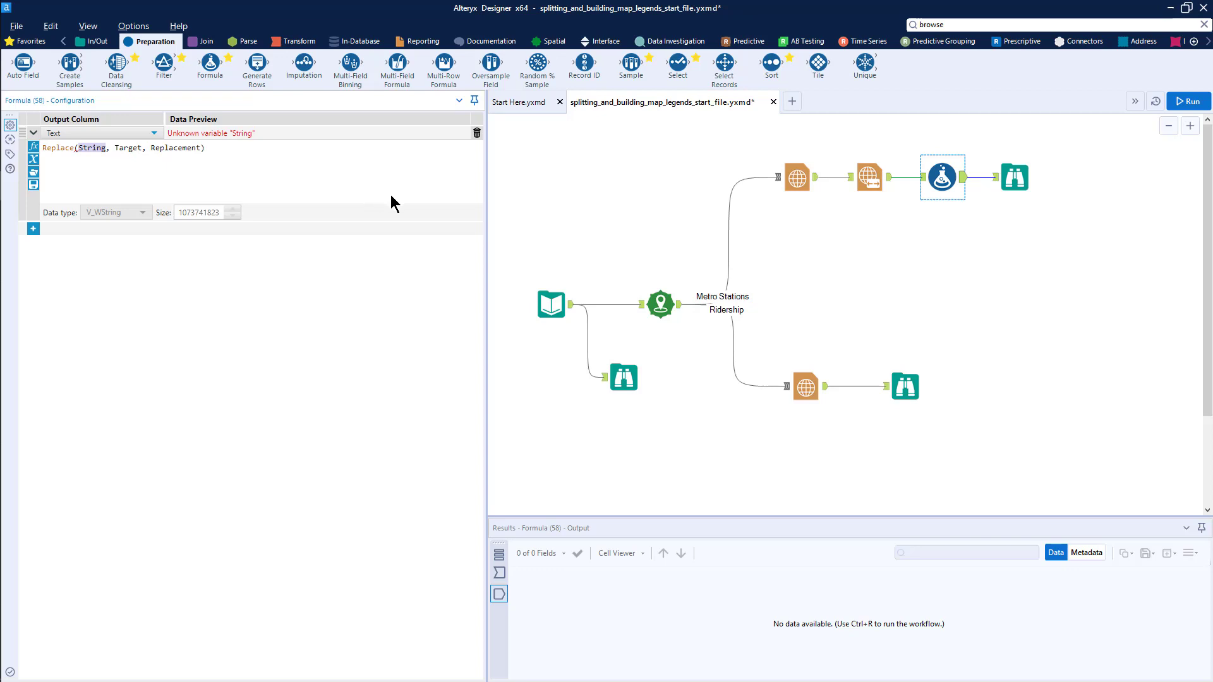
type("[")
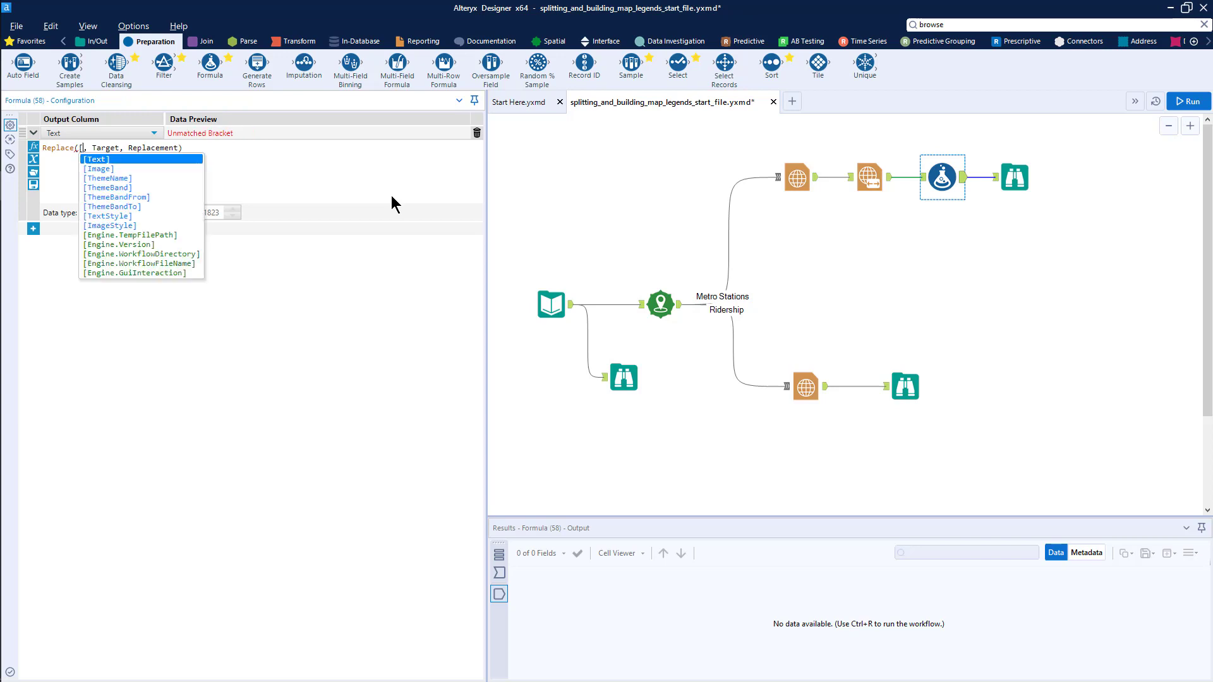
key("Return")
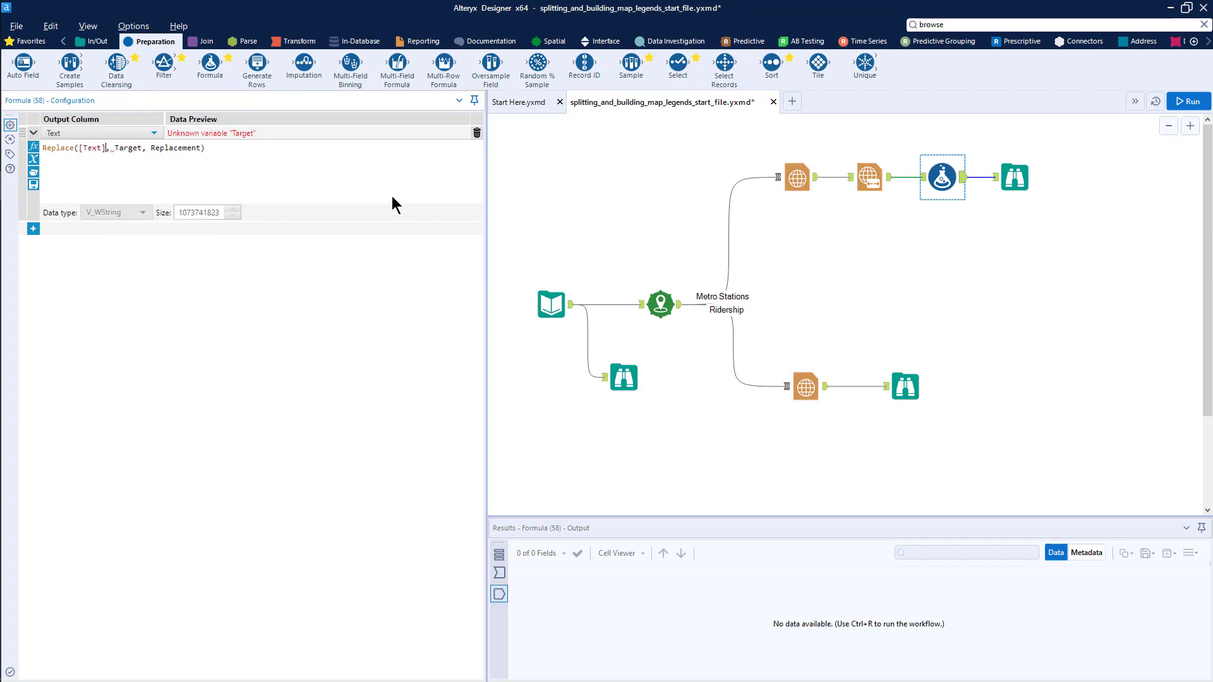
left_click(143, 148)
key("BackSpace")
key("BackSpace")
key("BackSpace")
key("BackSpace")
key("BackSpace")
key("BackSpace")
key("Escape")
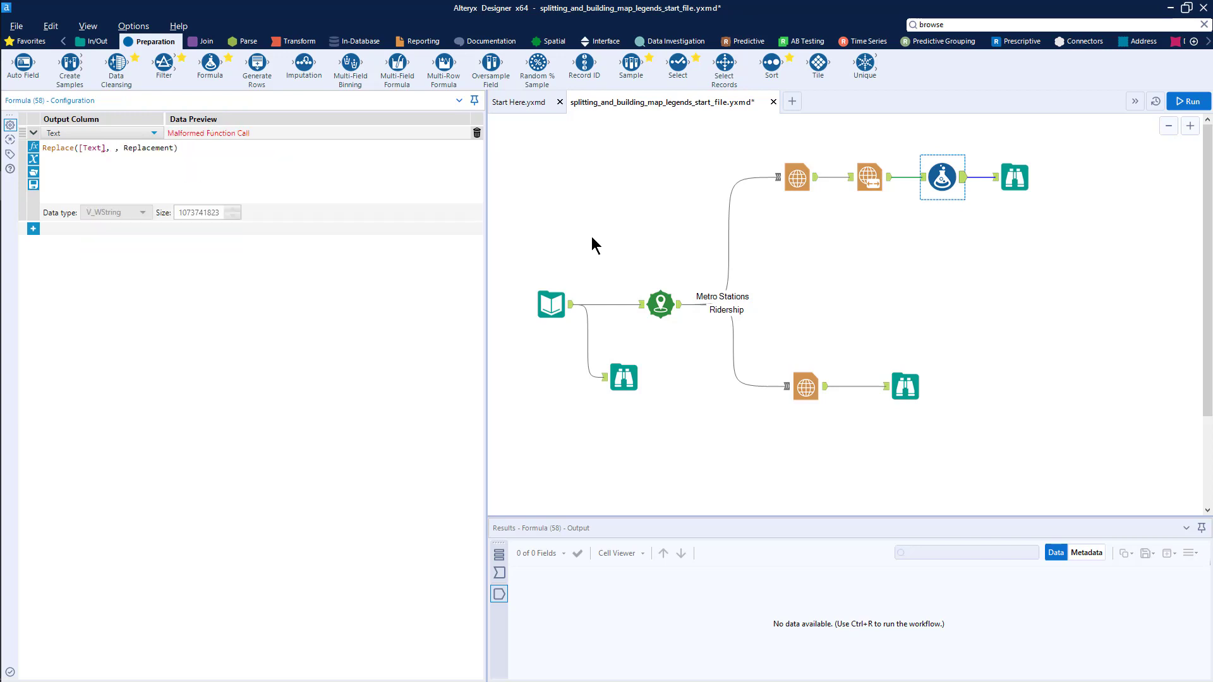
type("\"Metro Stations ")
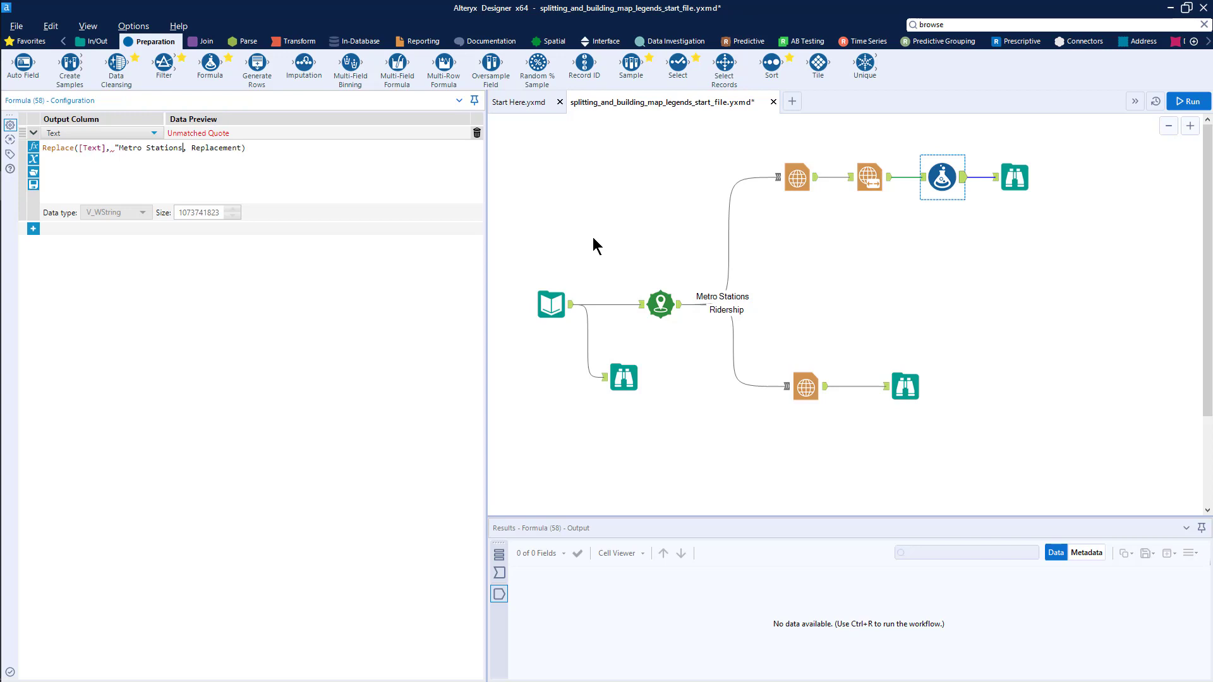
type("- \"")
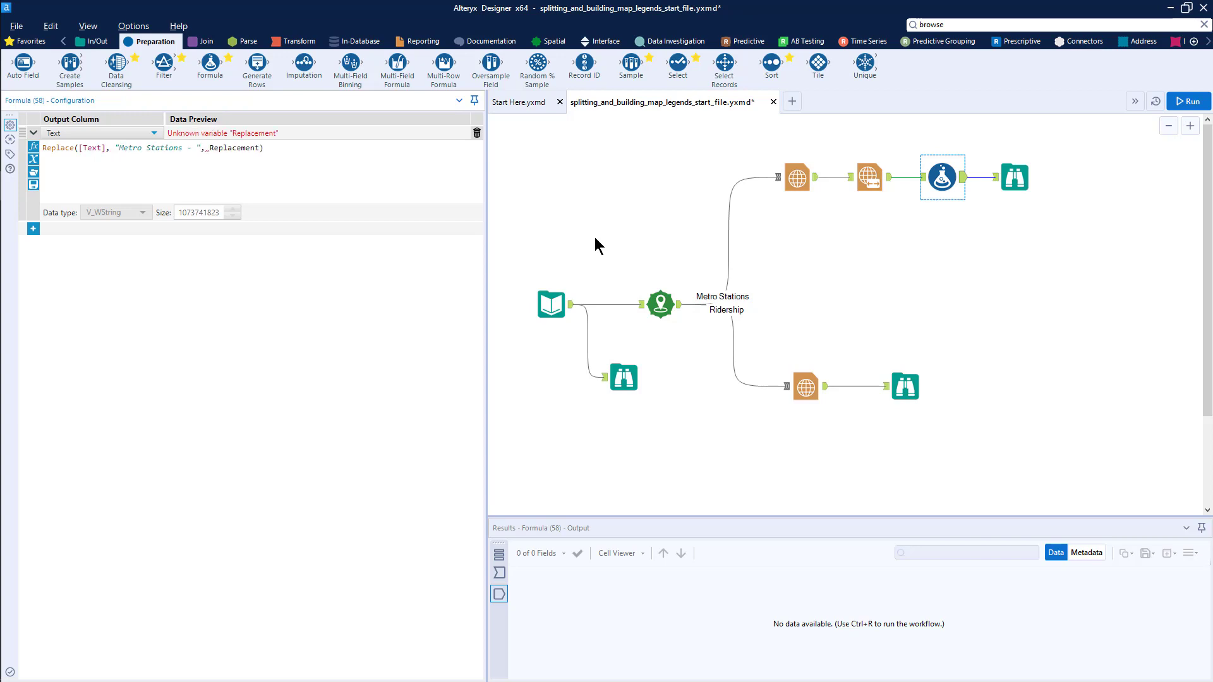
Set the Replace function's replacement to an empty string "" and run the workflow.
left_click(259, 148)
key("BackSpace")
key("BackSpace")
key("BackSpace")
key("BackSpace")
key("BackSpace")
key("BackSpace")
key("BackSpace")
key("BackSpace")
key("BackSpace")
key("BackSpace")
key("BackSpace")
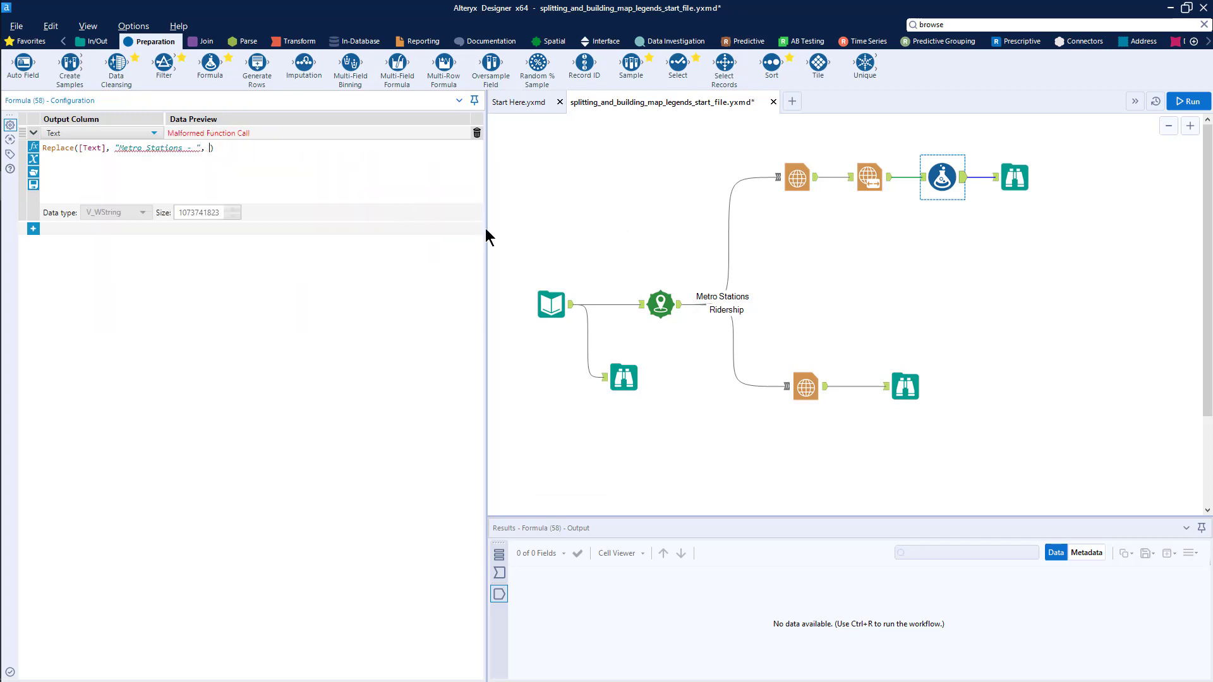
type("\"\"")
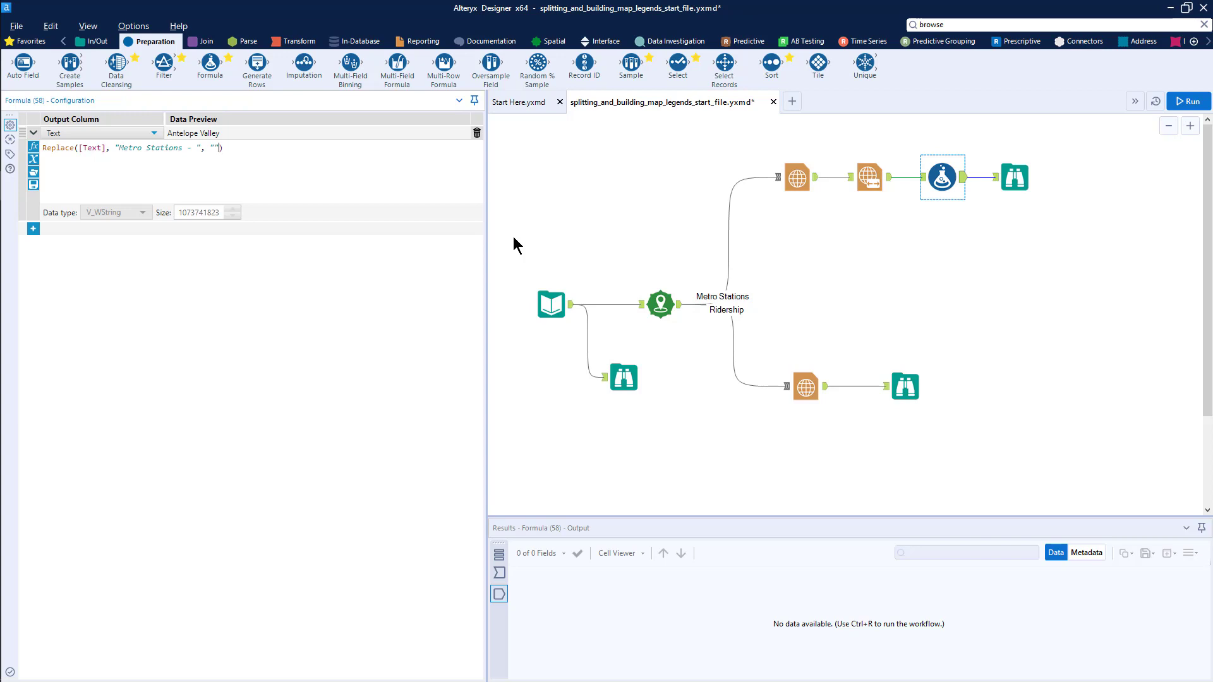
key("ctrl+r")
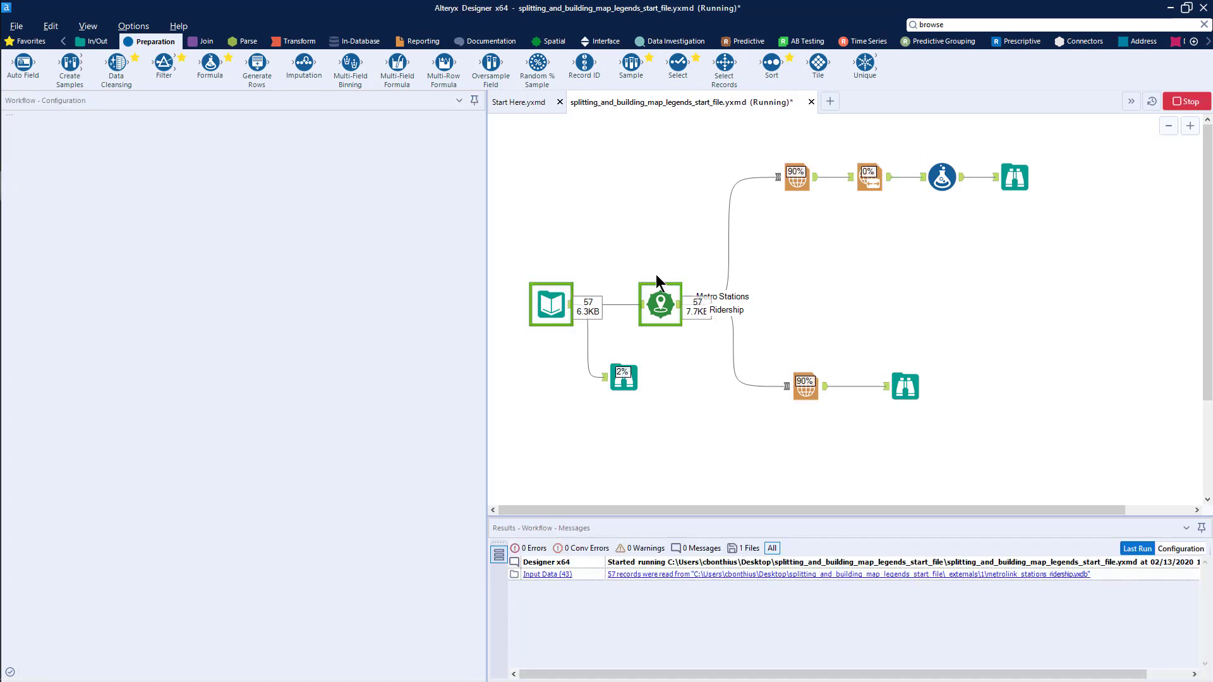
Examine the cleaned Text values of all seven legend records in the Metro Stations Browse tool.
left_click(1018, 183)
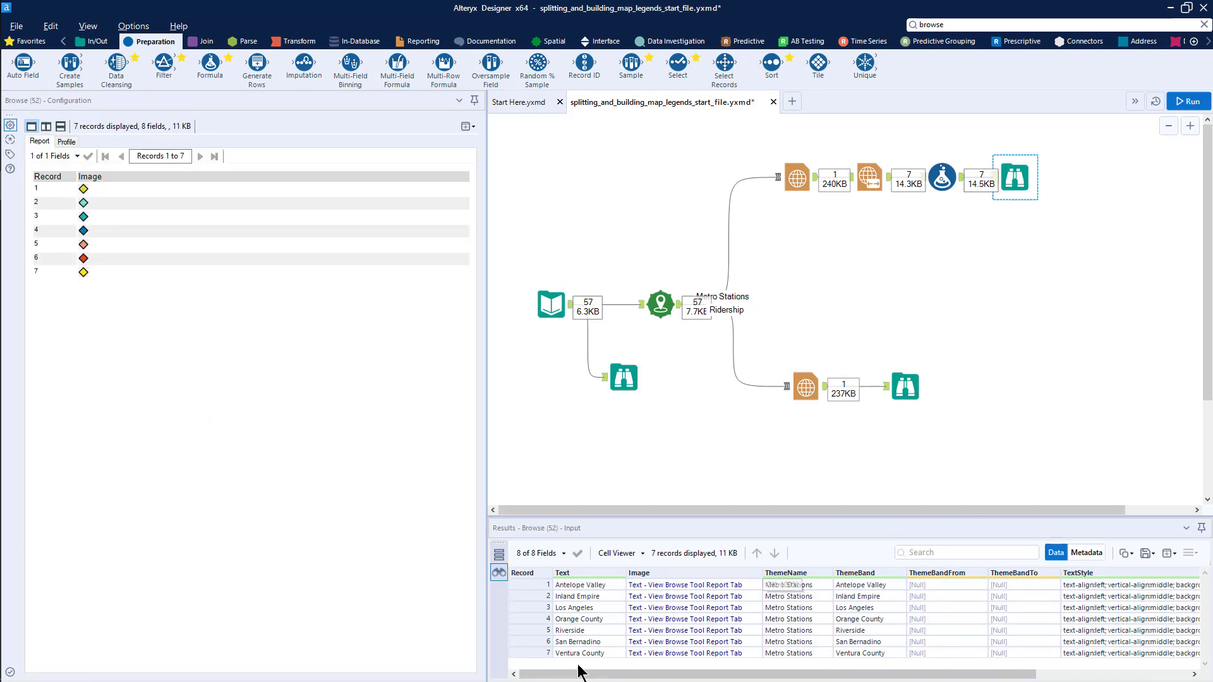
left_click(531, 585)
left_click_drag(531, 597, 547, 657)
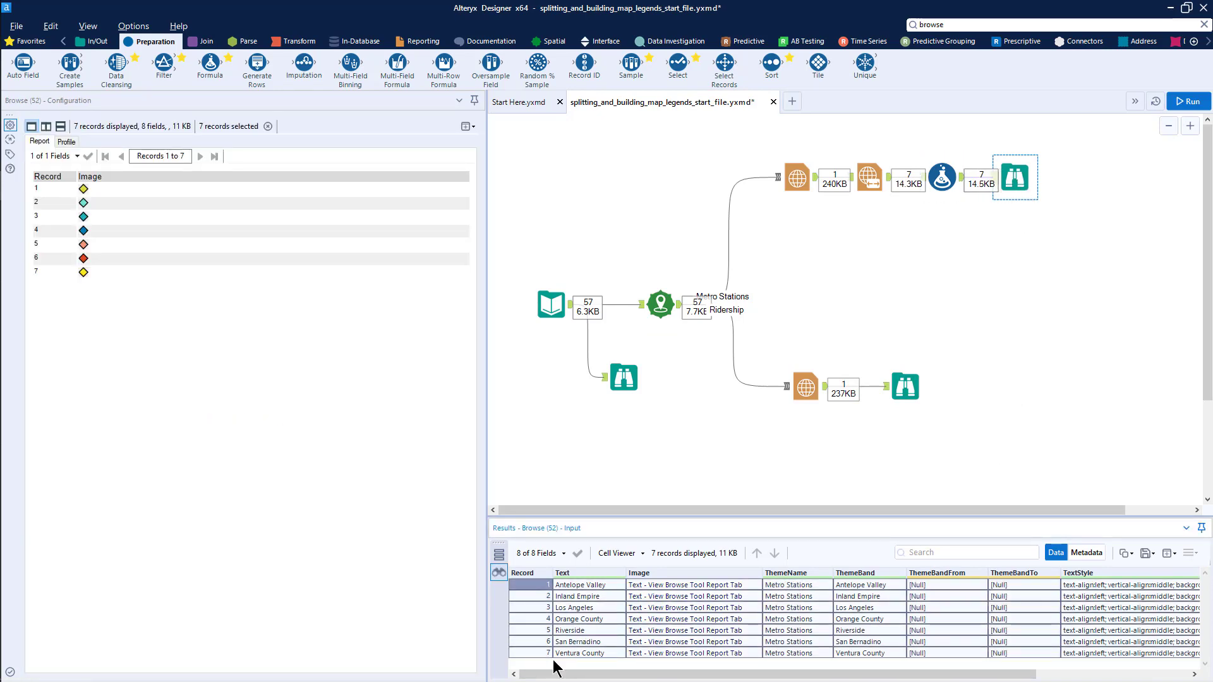
left_click(605, 598)
left_click(594, 585)
left_click(590, 650, "shift")
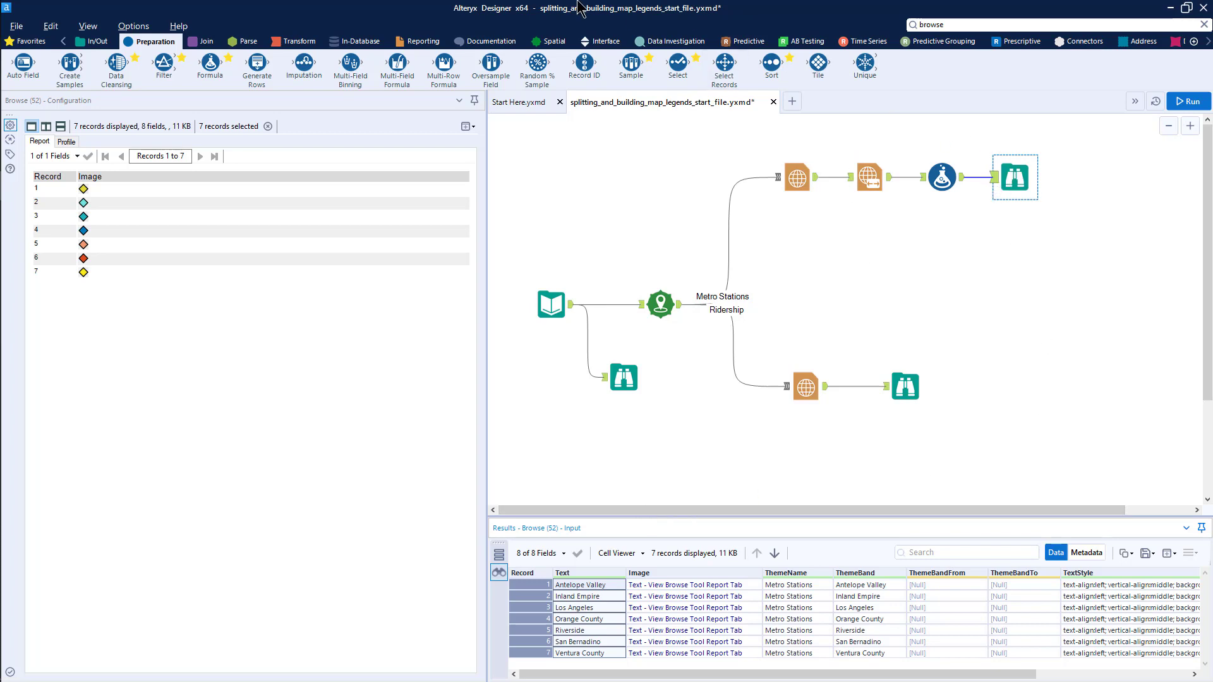
Insert a Map Legend Builder tool between the Formula tool and the Metro Stations Browse tool.
left_click(415, 39)
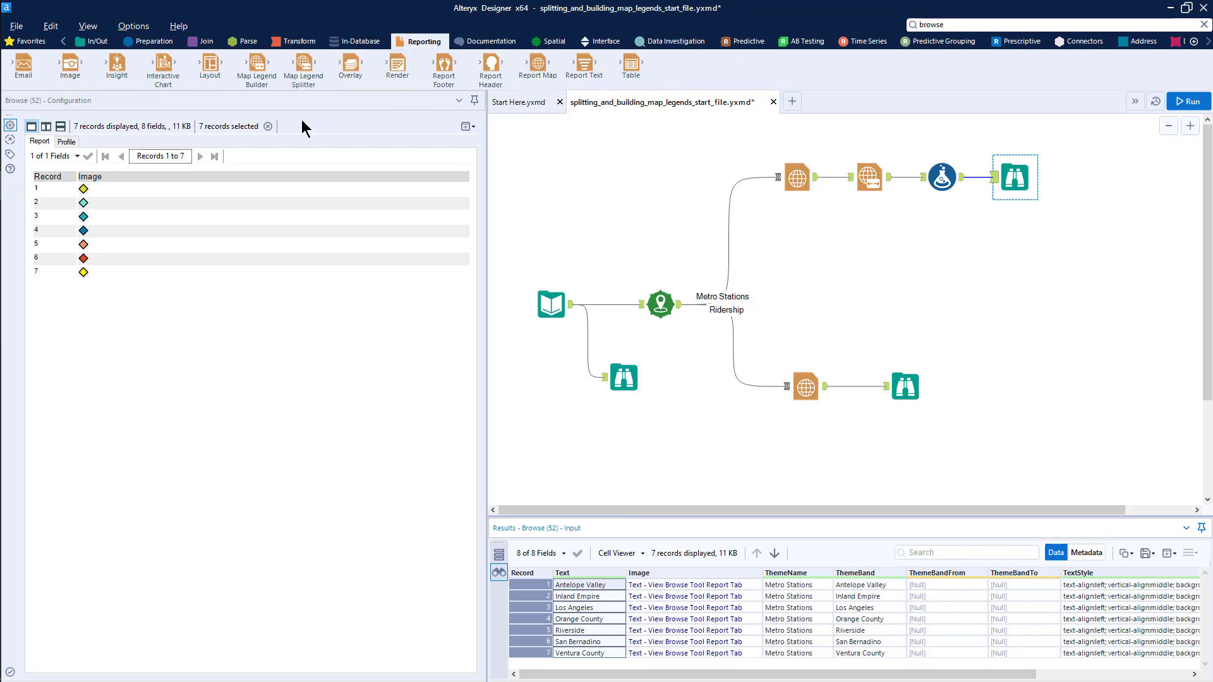
left_click_drag(268, 89, 990, 182)
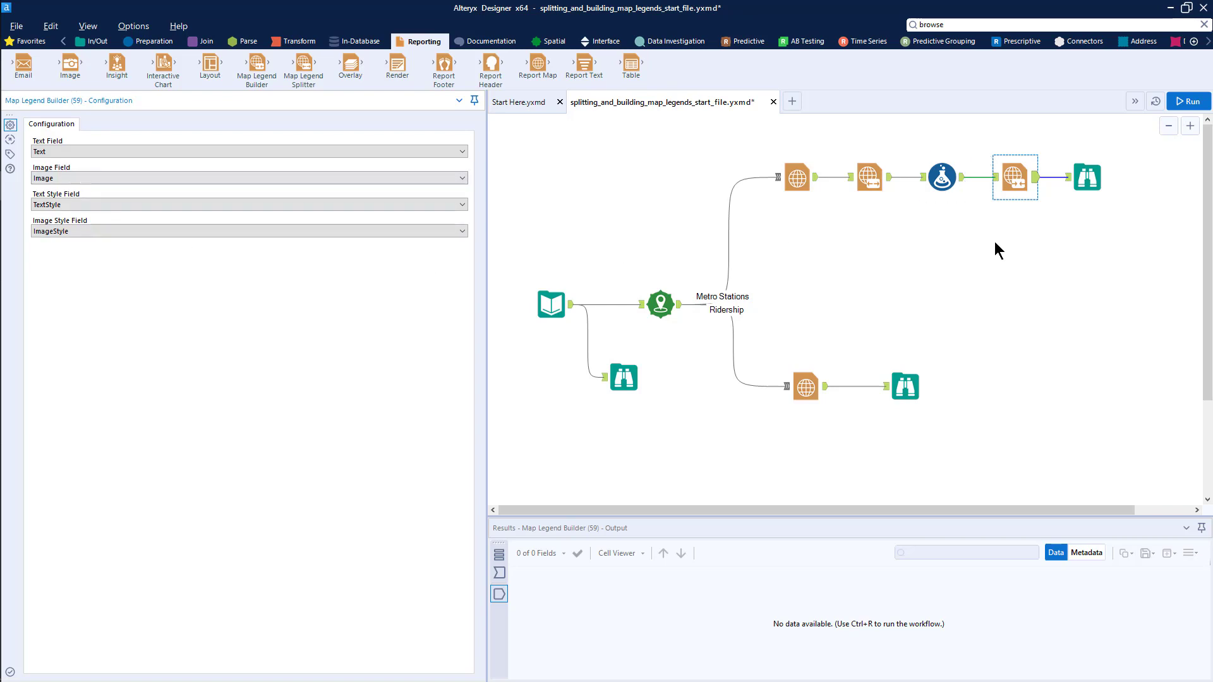
left_click(951, 172)
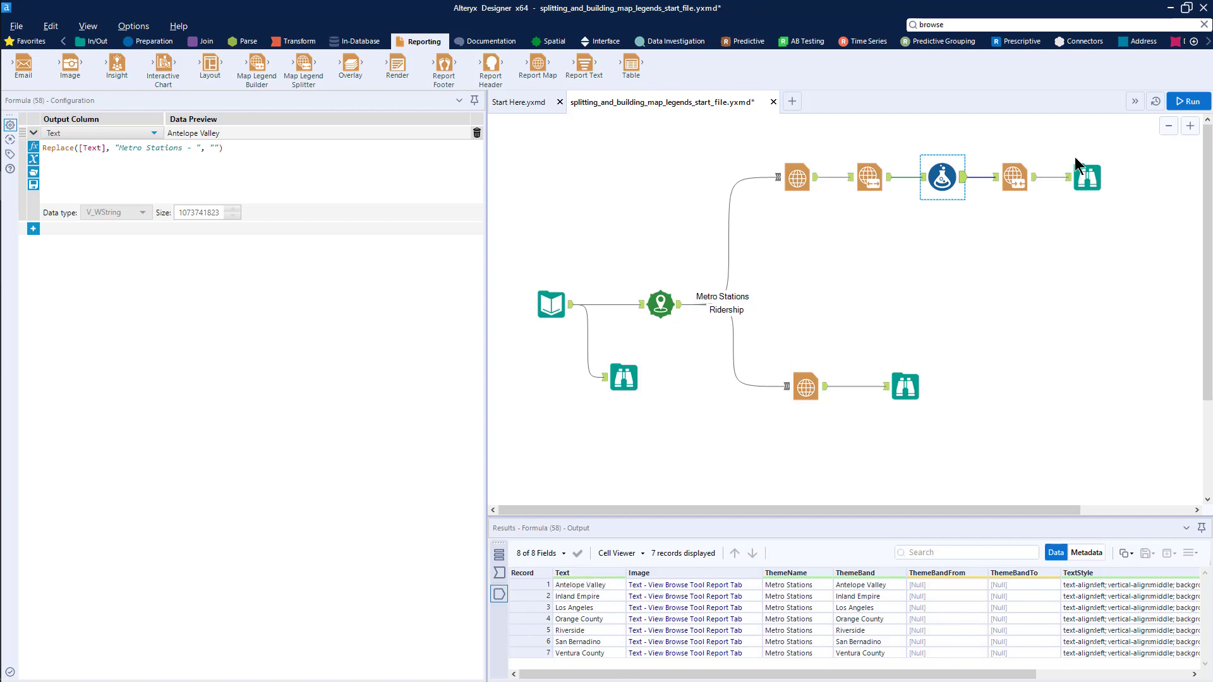
left_click(1008, 180)
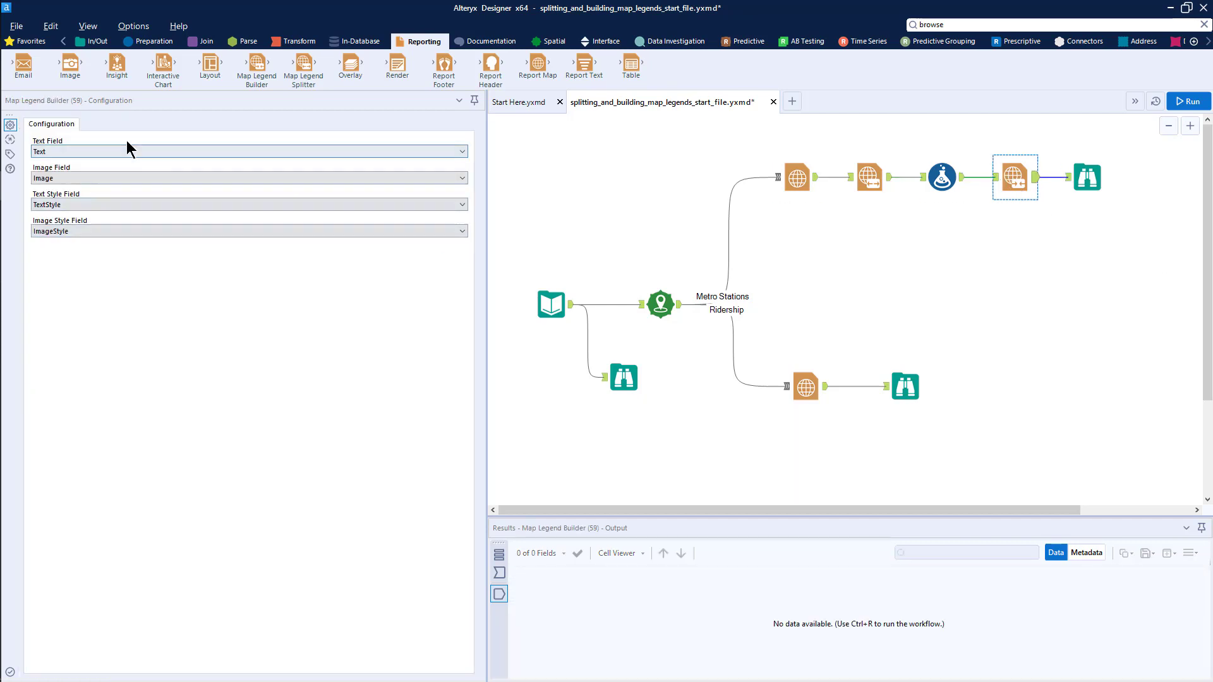
Keep Text as the builder's text field and Image as its image field, and run the workflow to view the rebuilt legend.
left_click(463, 155)
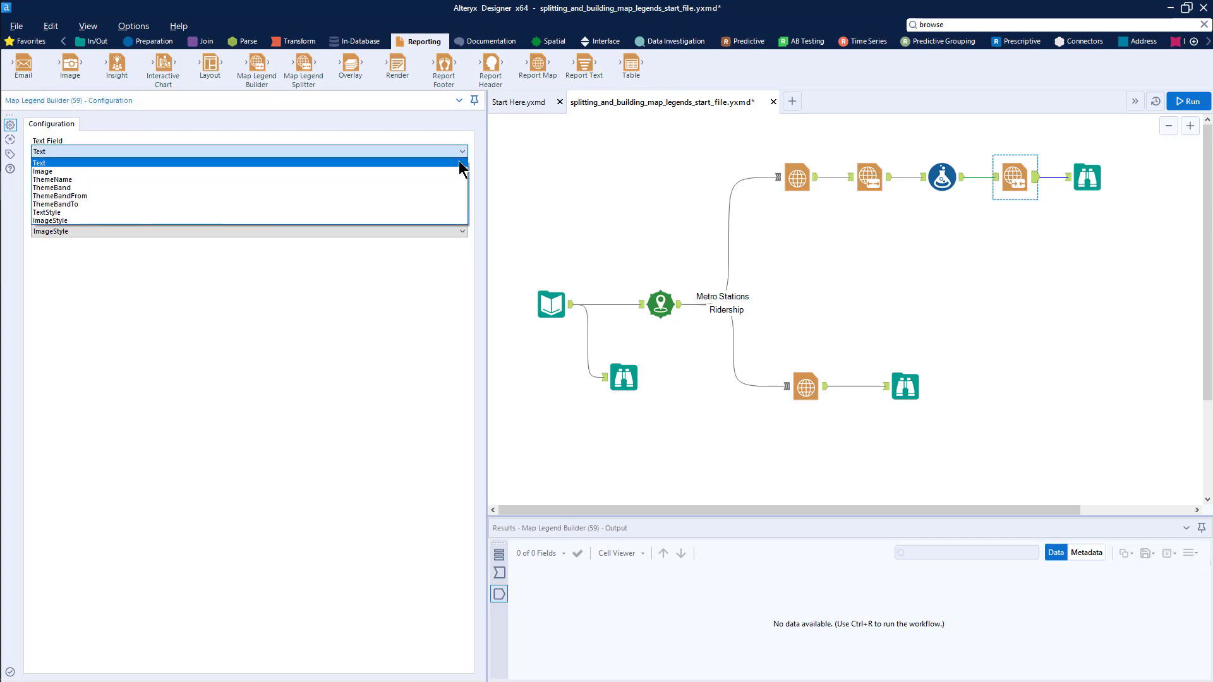
left_click(459, 162)
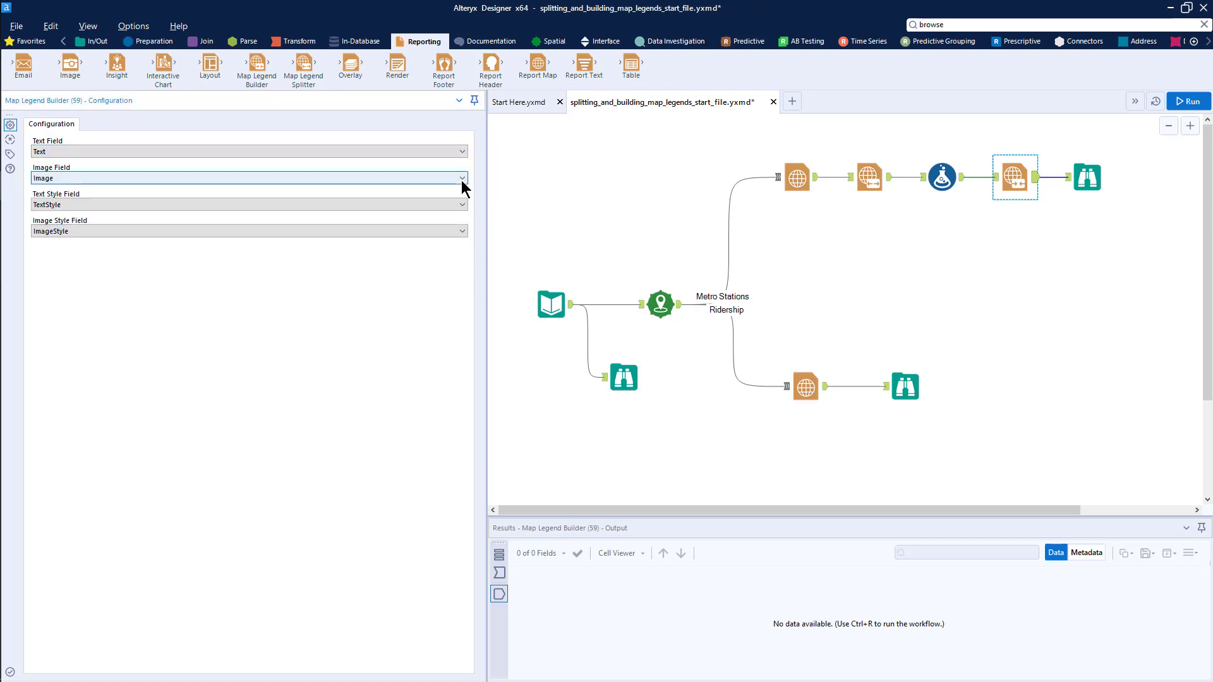
left_click(461, 179)
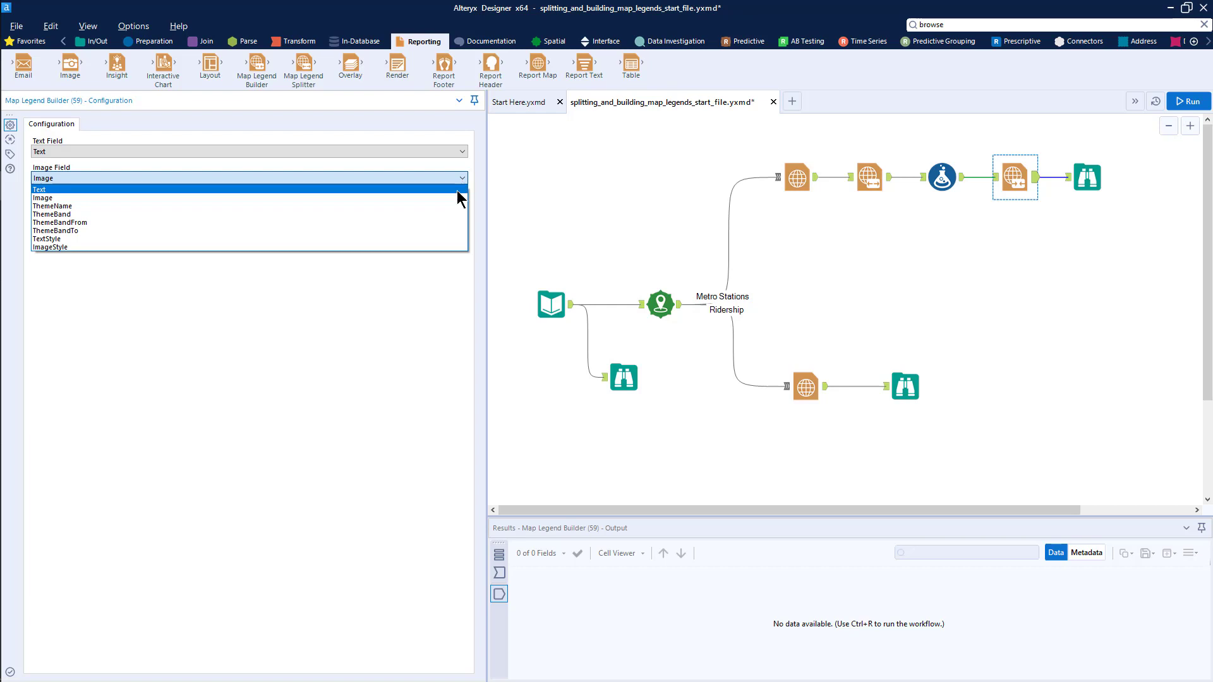
left_click(456, 198)
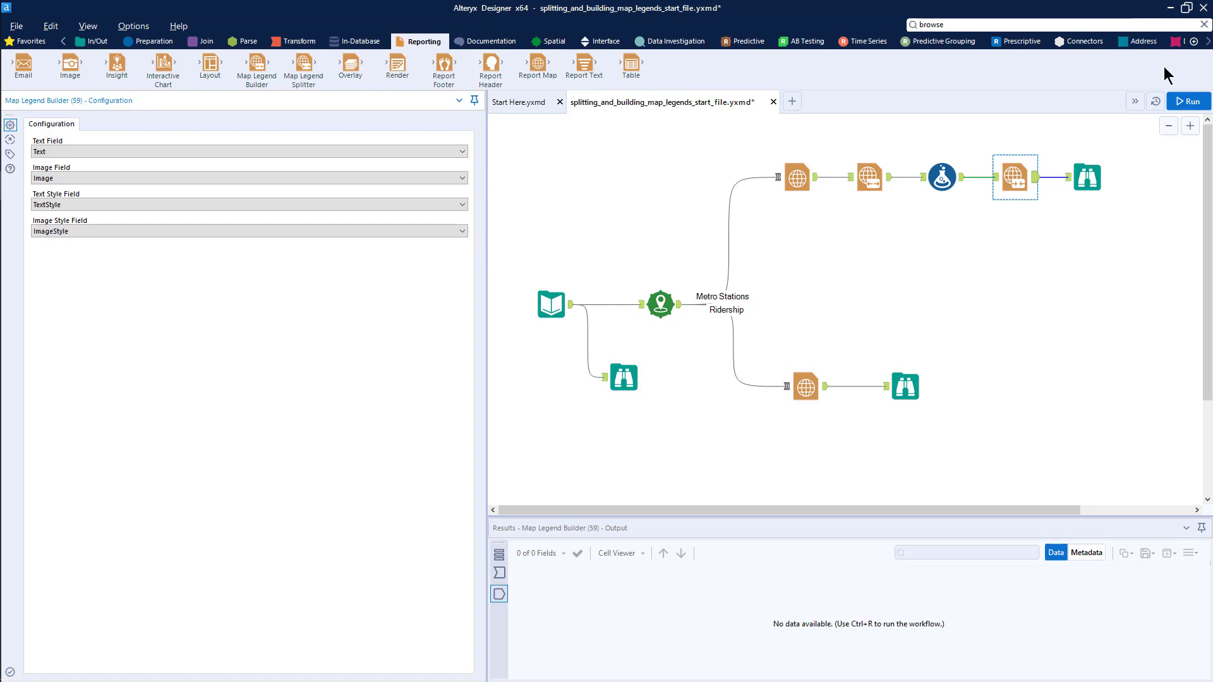
left_click(1183, 103)
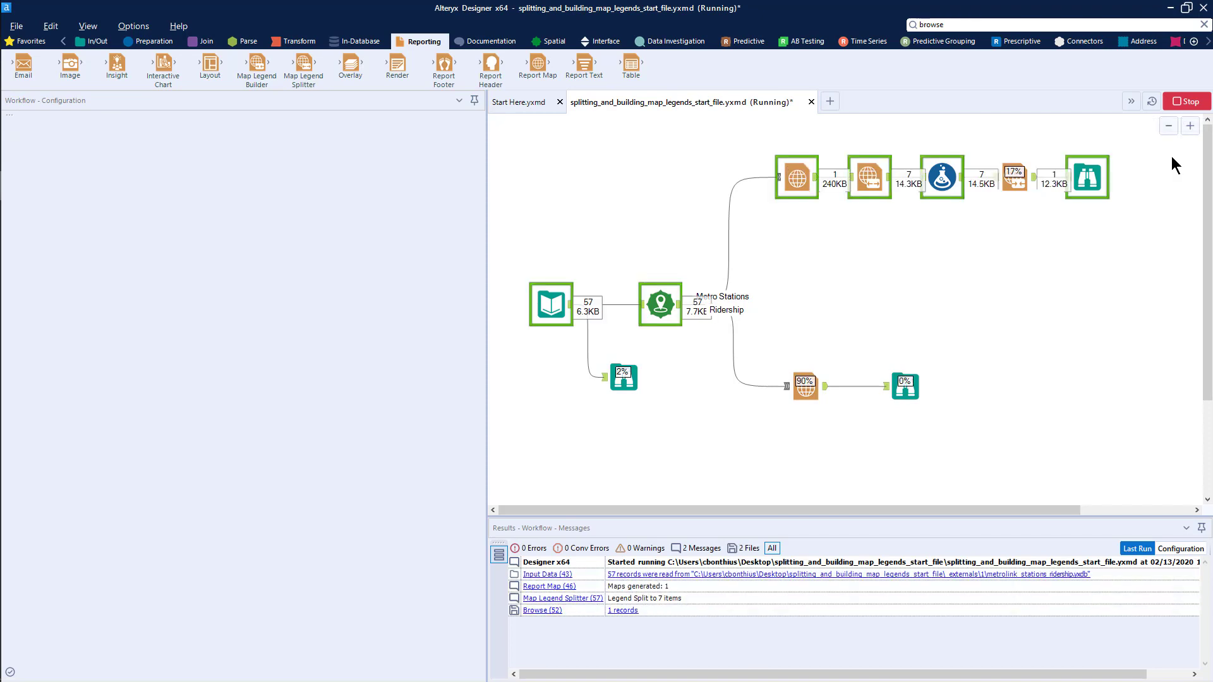
left_click(1087, 178)
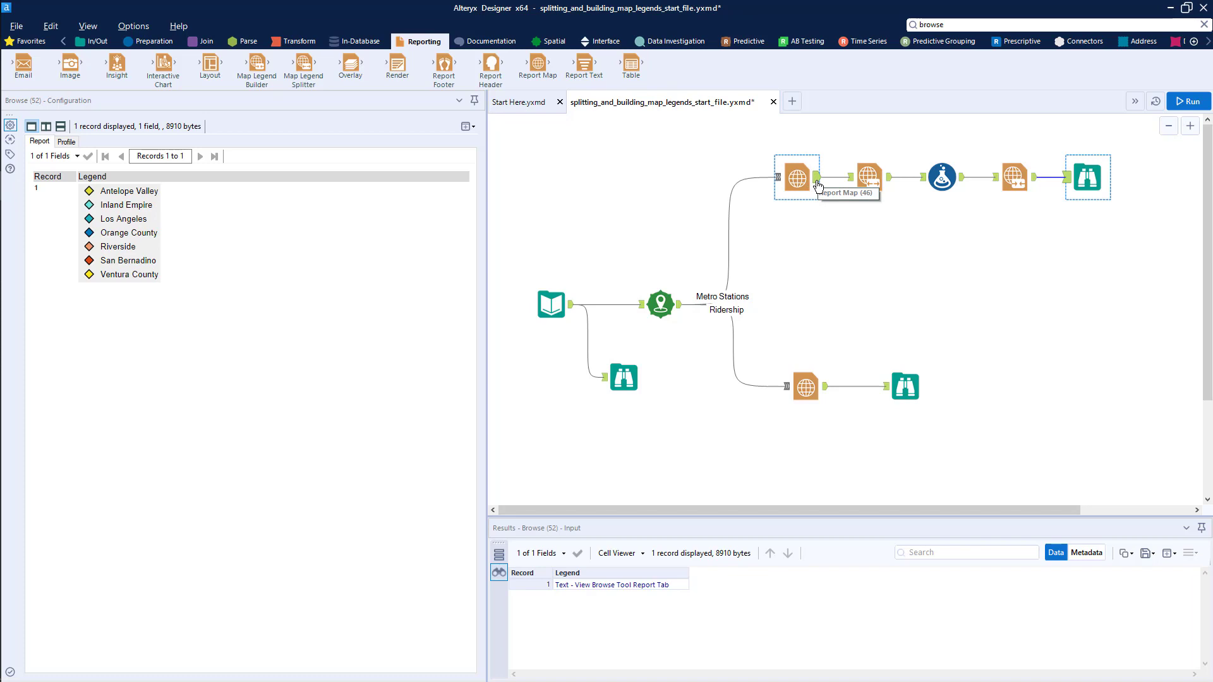
Insert a Join tool between the Map Legend Builder and the Browse tool, with the Metro Stations Report Map output as its right input.
left_click(1019, 25)
type("join")
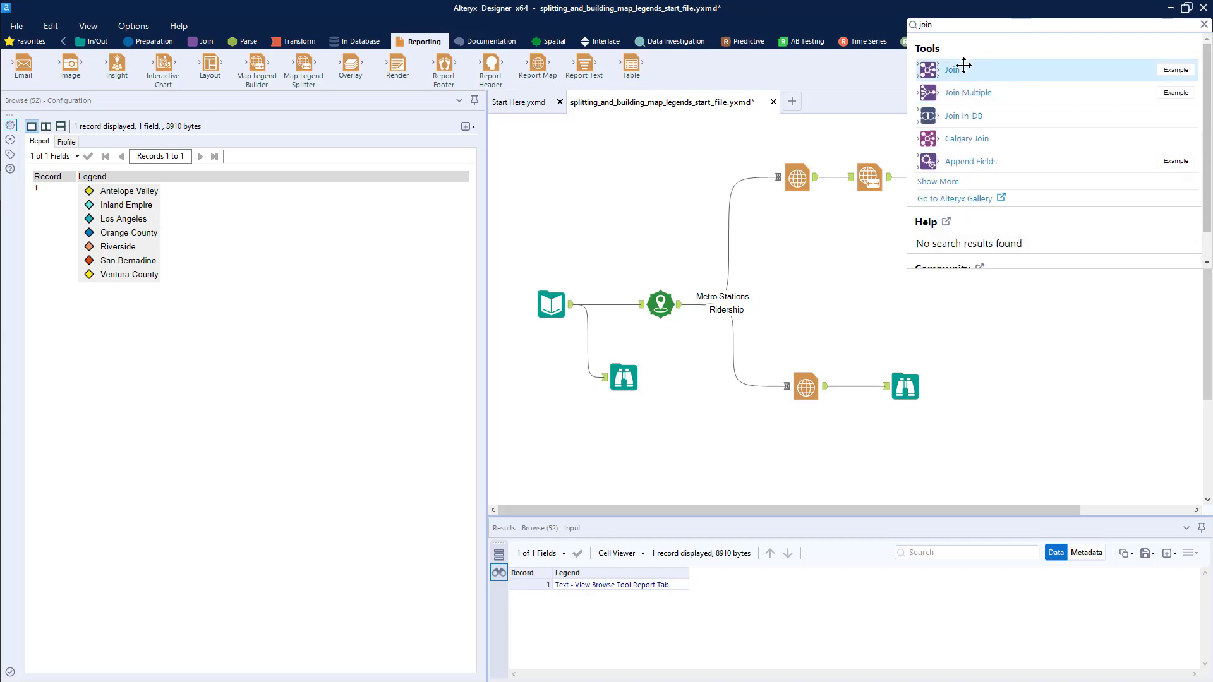
left_click_drag(961, 68, 1074, 188)
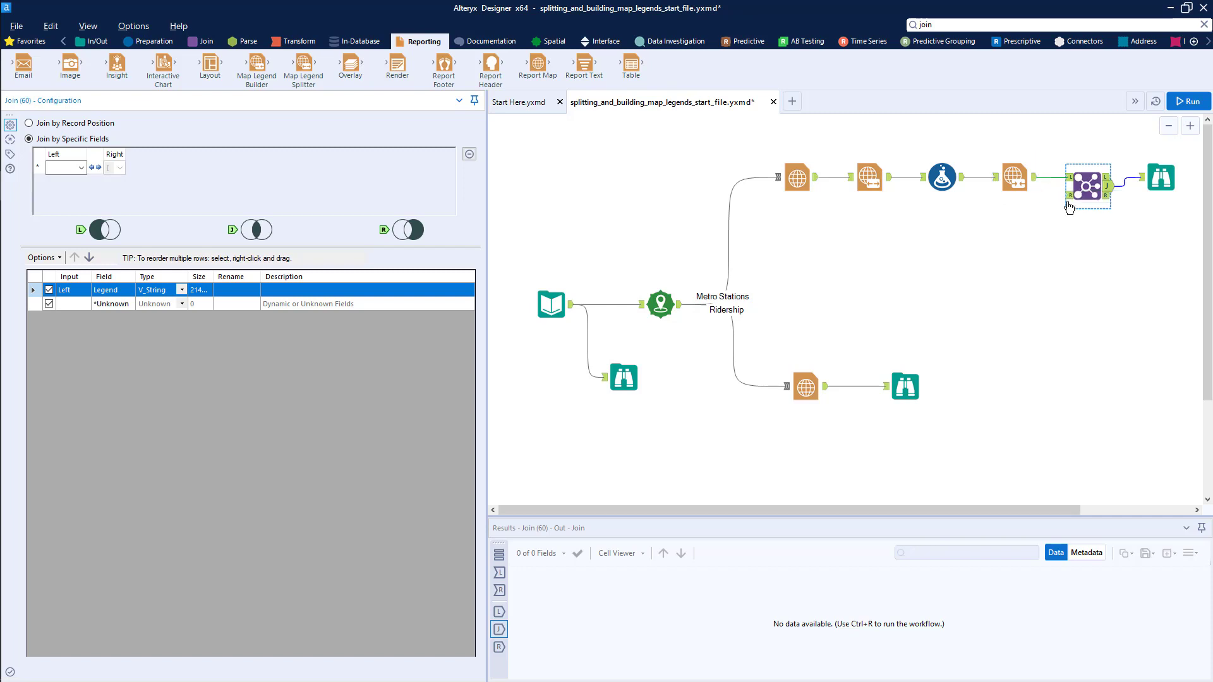
left_click_drag(817, 181, 1068, 196)
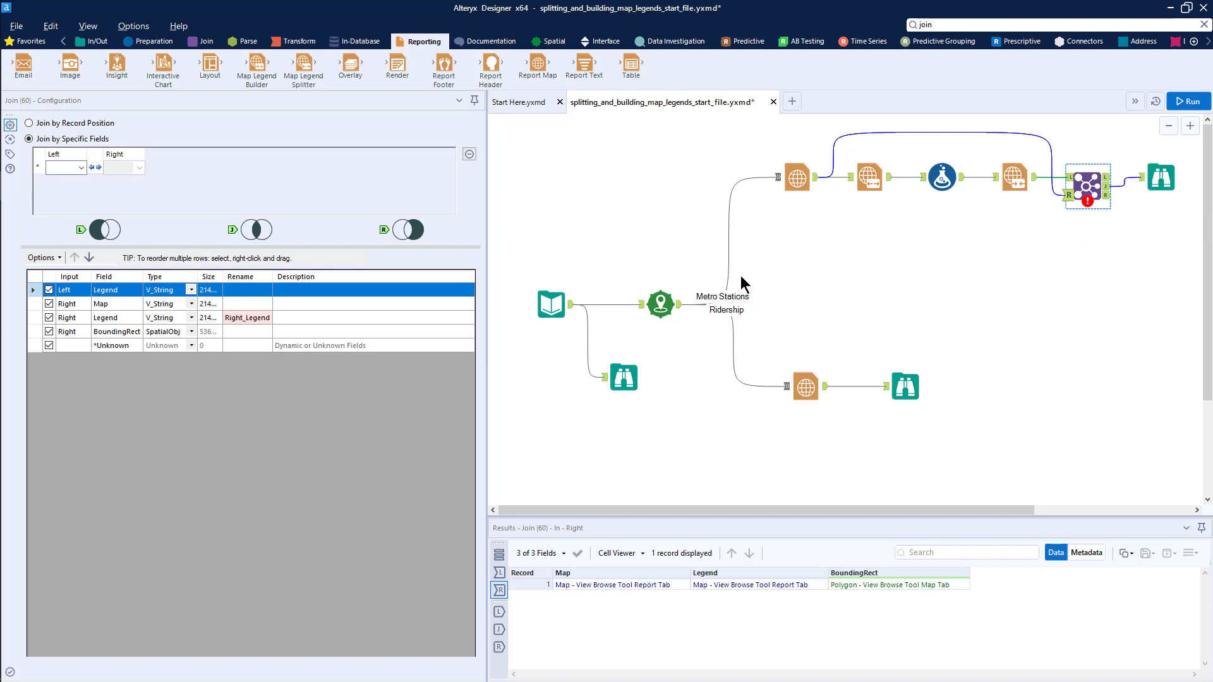
Configure the Join by record position and exclude the right input's Legend and BoundingRect fields.
left_click(29, 123)
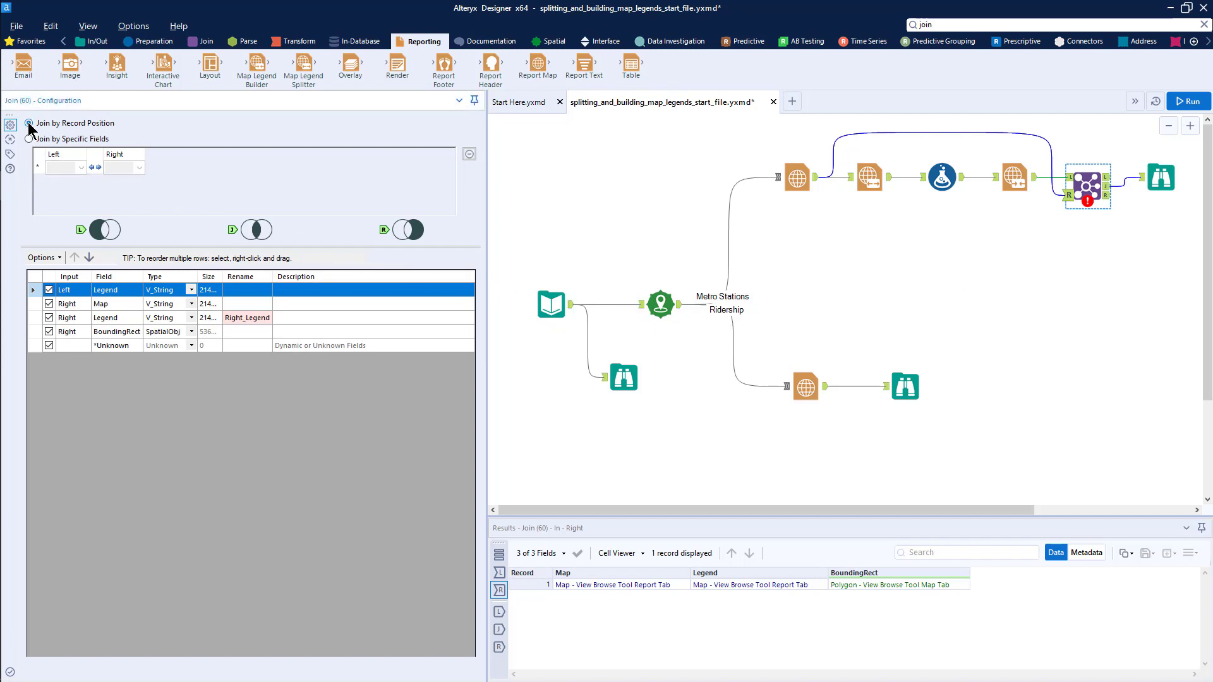
left_click(799, 180)
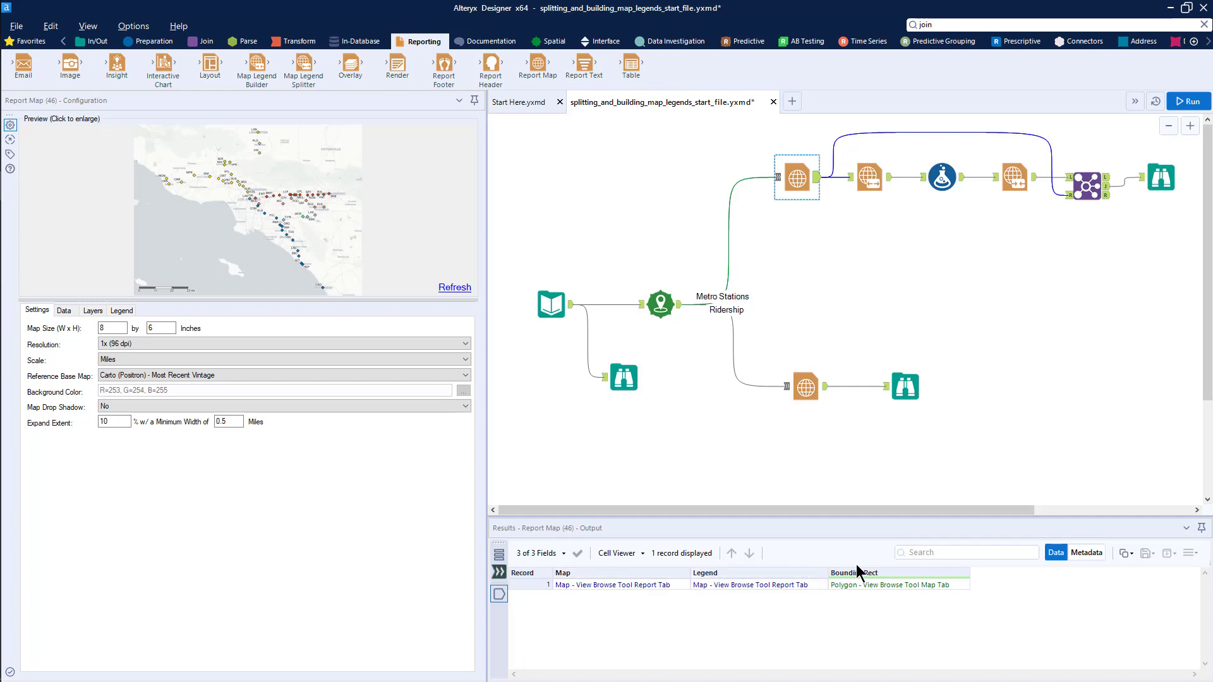
left_click(1034, 182)
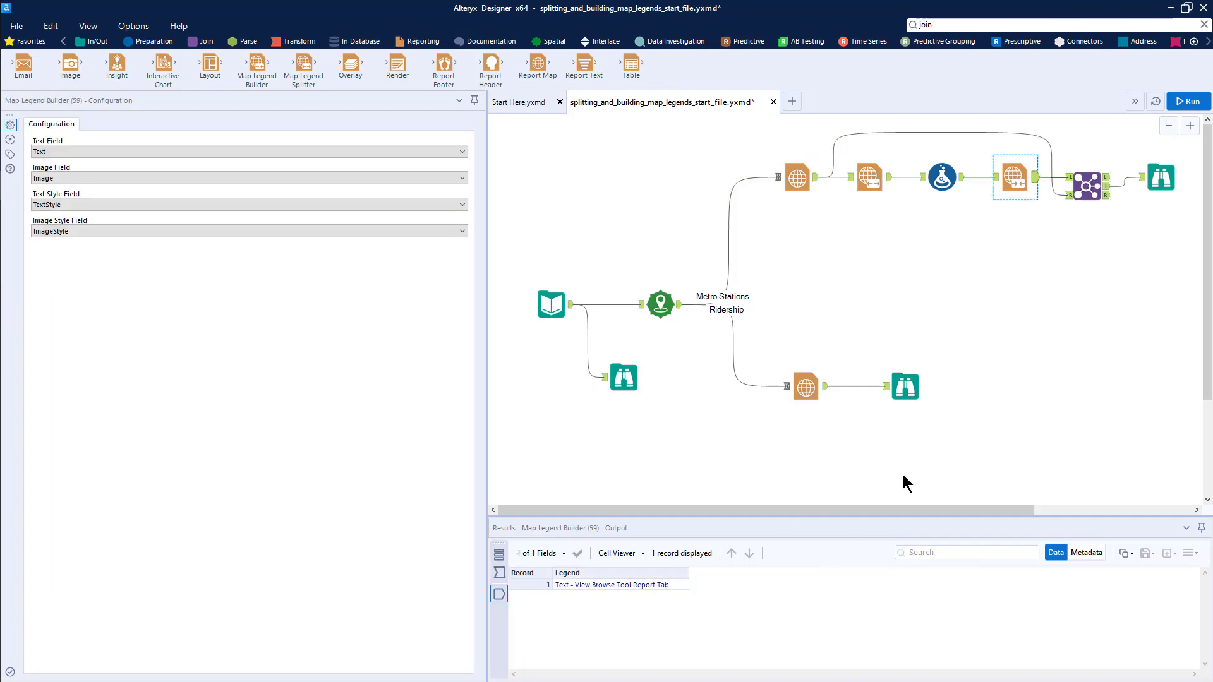
left_click(1088, 183)
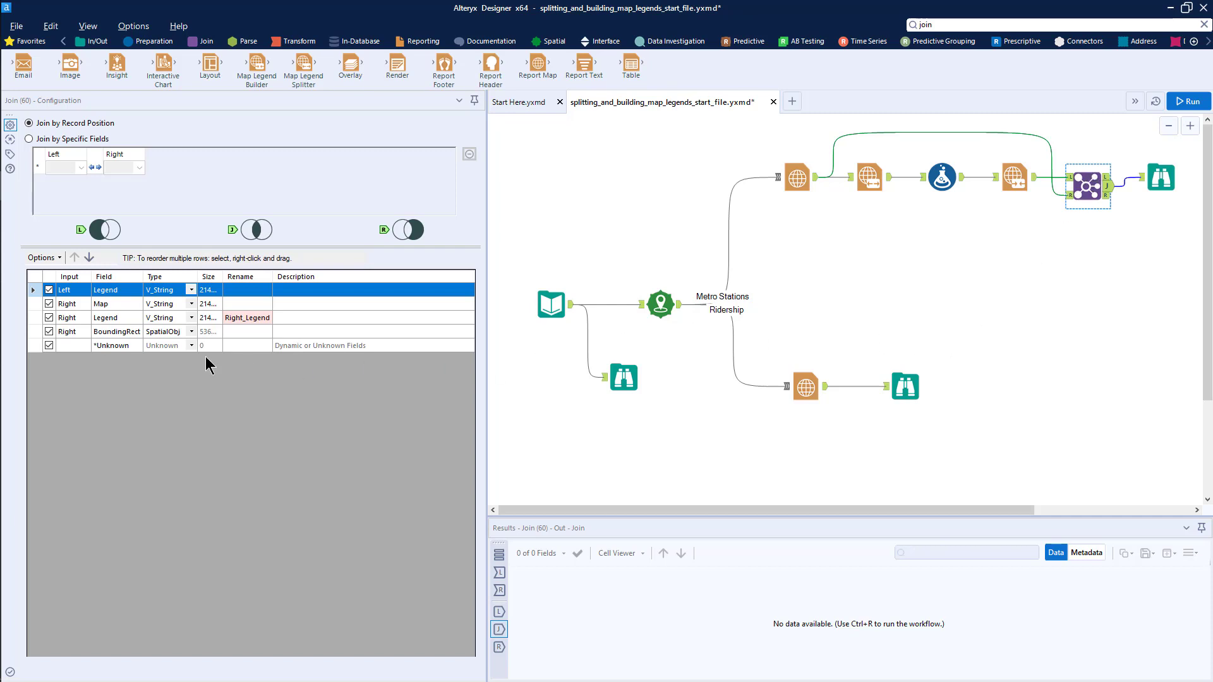
left_click(50, 317)
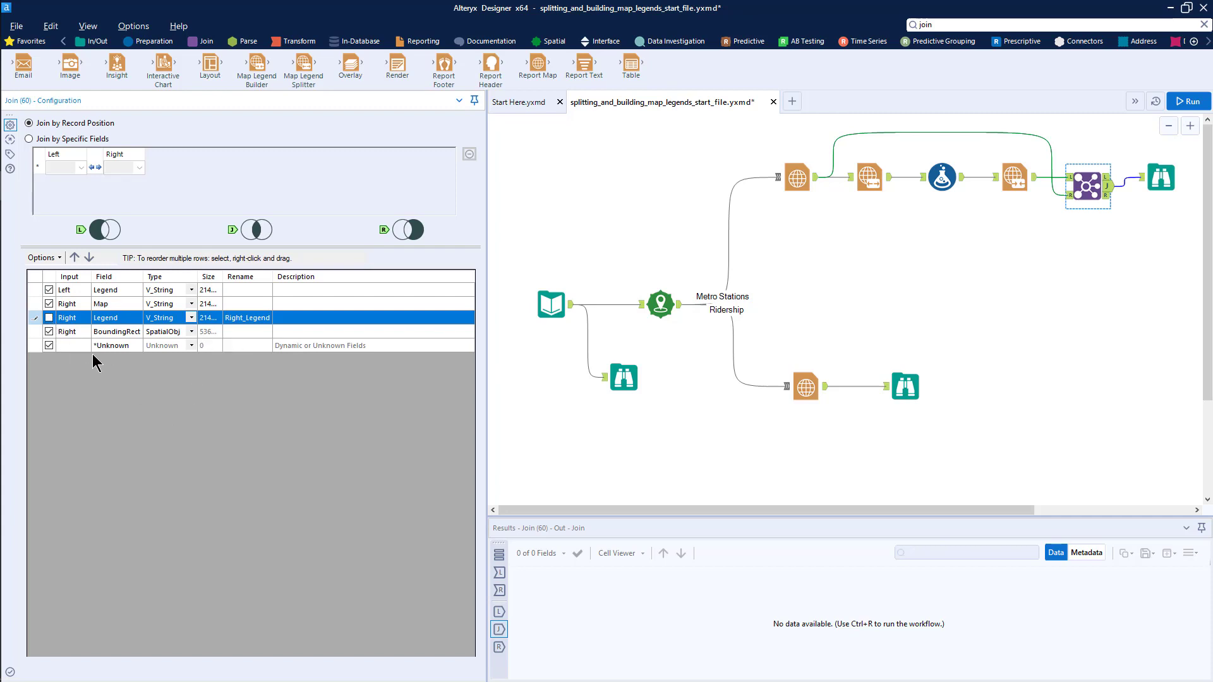
left_click(49, 332)
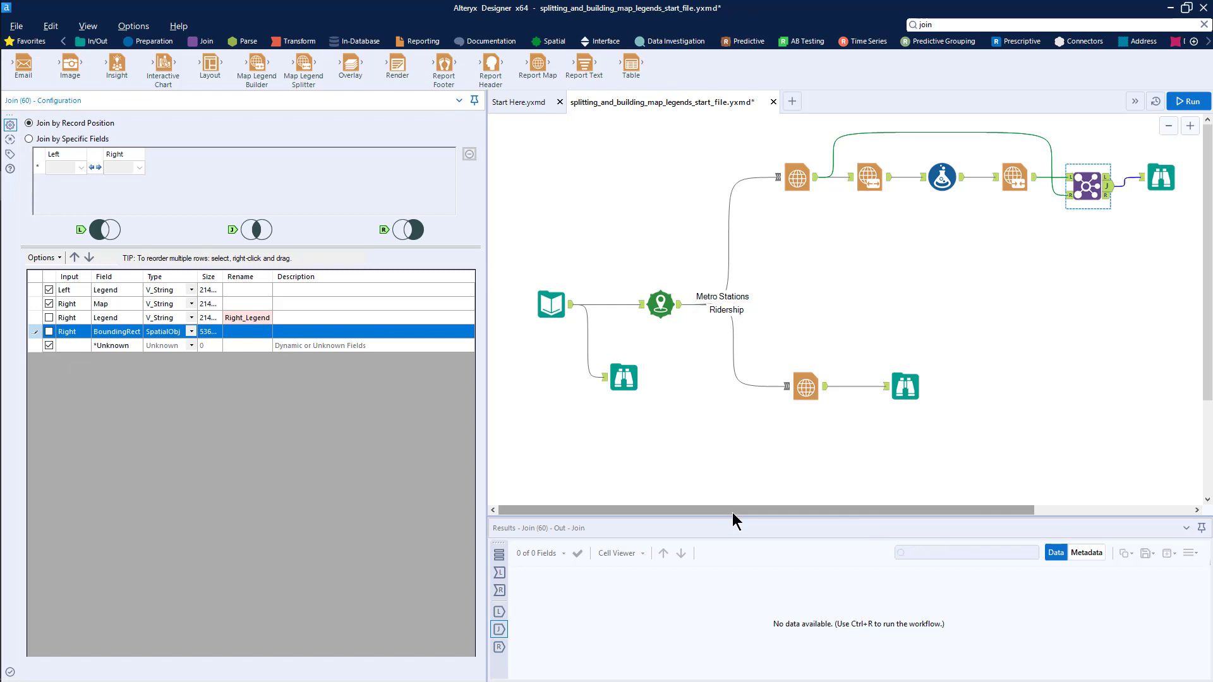
Run the workflow and examine the joined Legend and Map fields in the Metro Stations Browse report.
left_click(1195, 99)
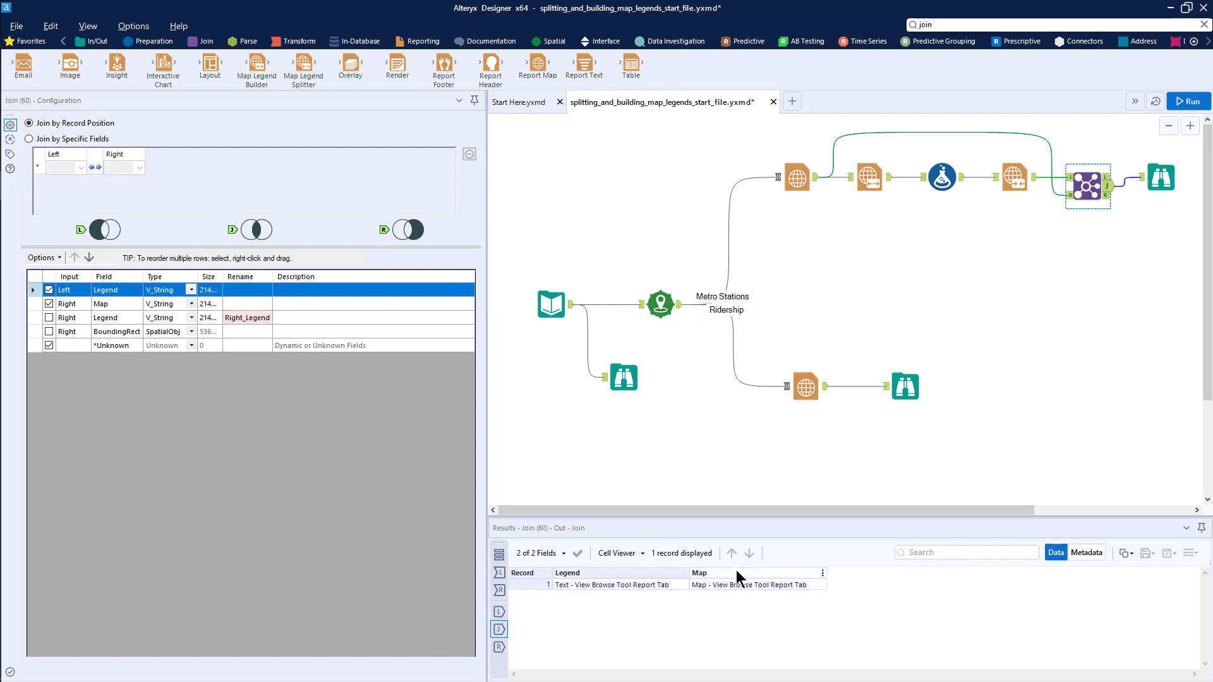
left_click_drag(724, 511, 731, 510)
left_click_drag(1154, 183, 1184, 185)
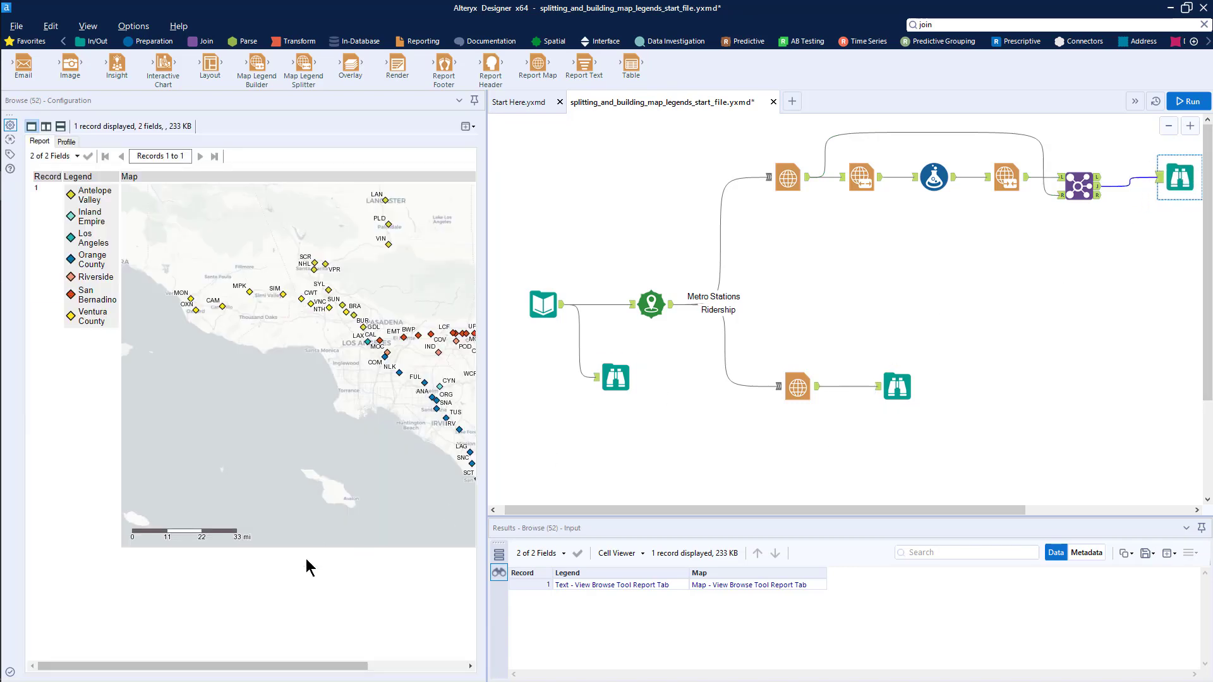
mouse_move(225, 667)
left_mouse_down()
mouse_move(333, 670)
mouse_move(236, 671)
left_mouse_up()
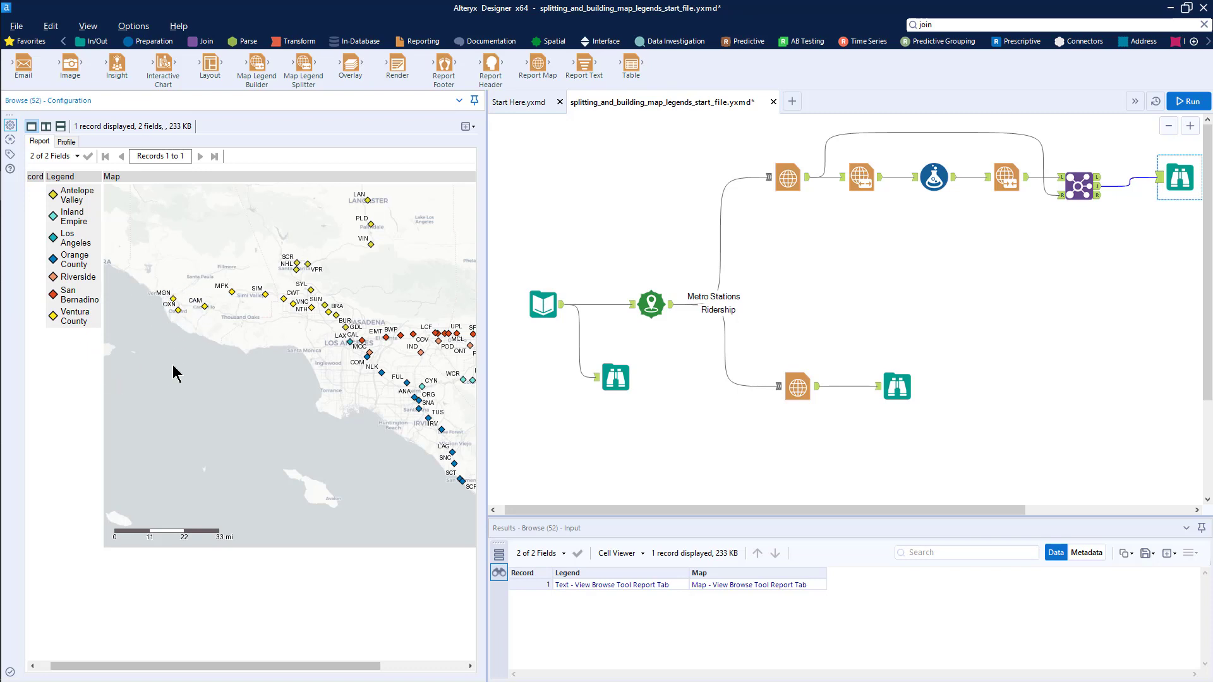
left_click_drag(234, 666, 405, 652)
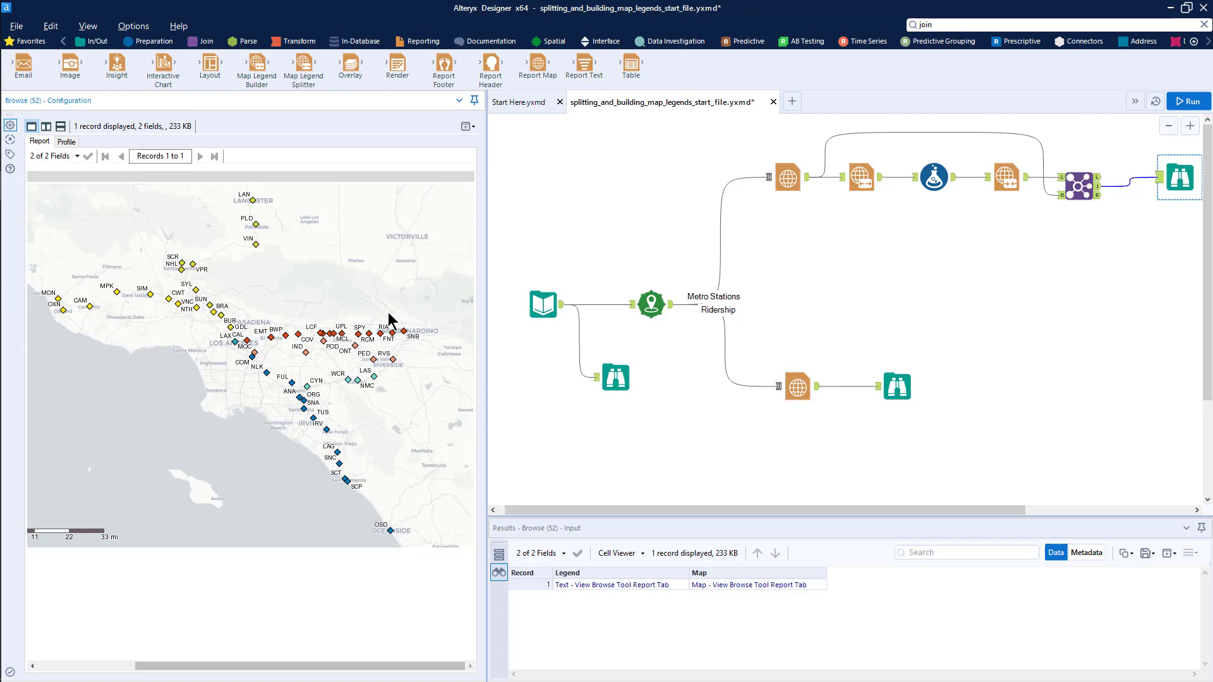
left_click_drag(338, 666, 258, 666)
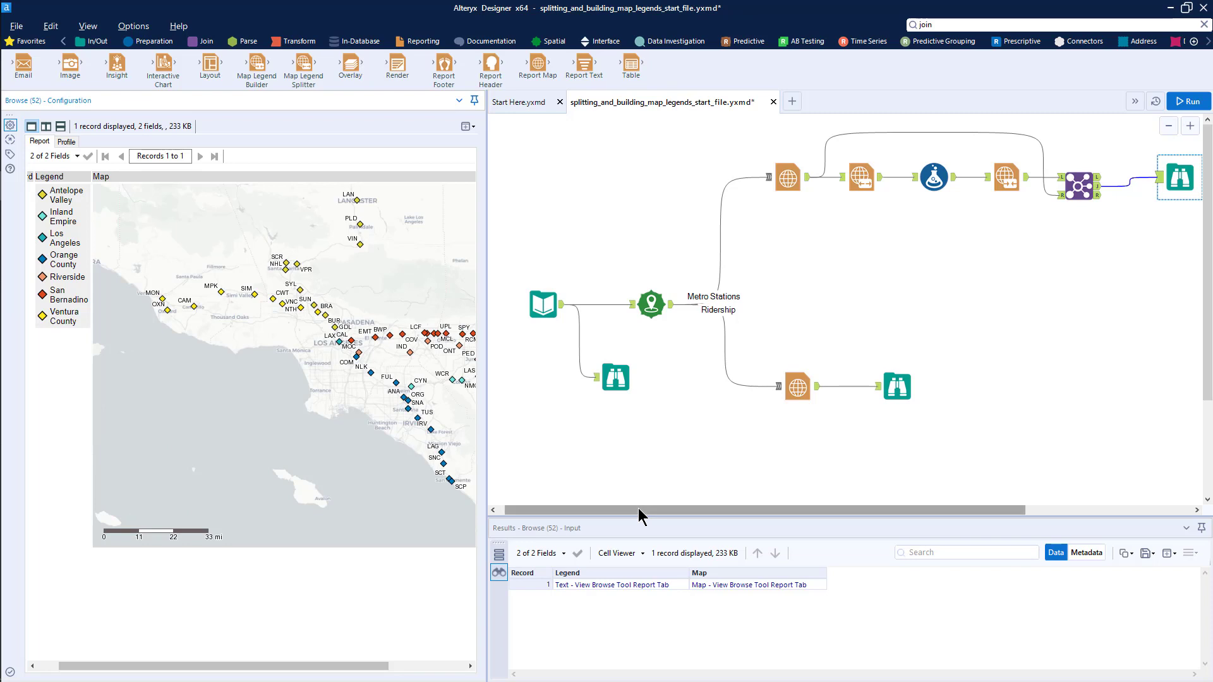
Insert an Overlay tool between the Join and Browse tools, with Map as its base field.
left_click_drag(641, 515, 737, 512)
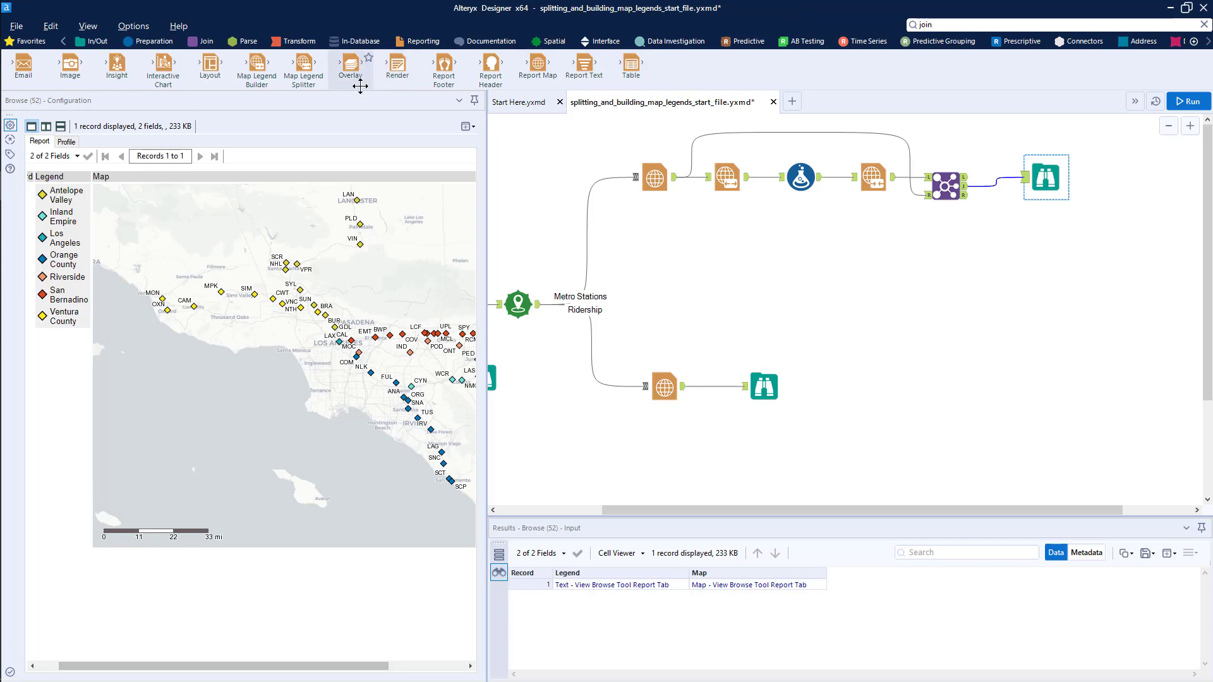
left_click_drag(349, 62, 1006, 188)
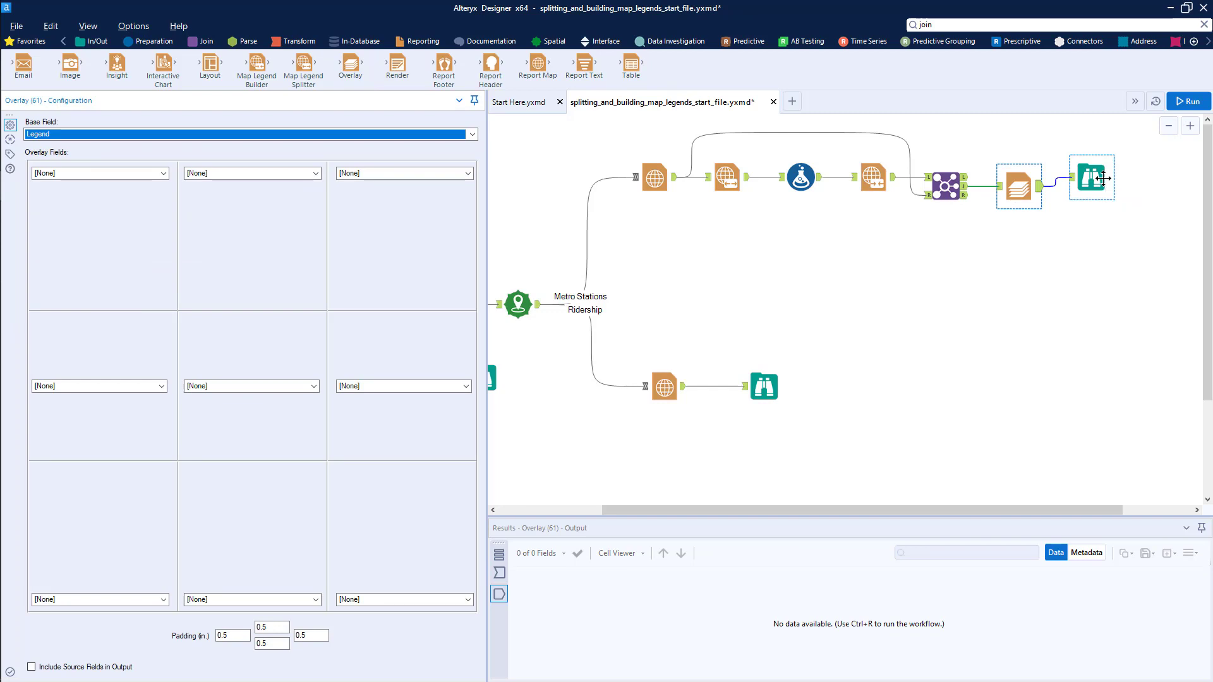
left_click(472, 134)
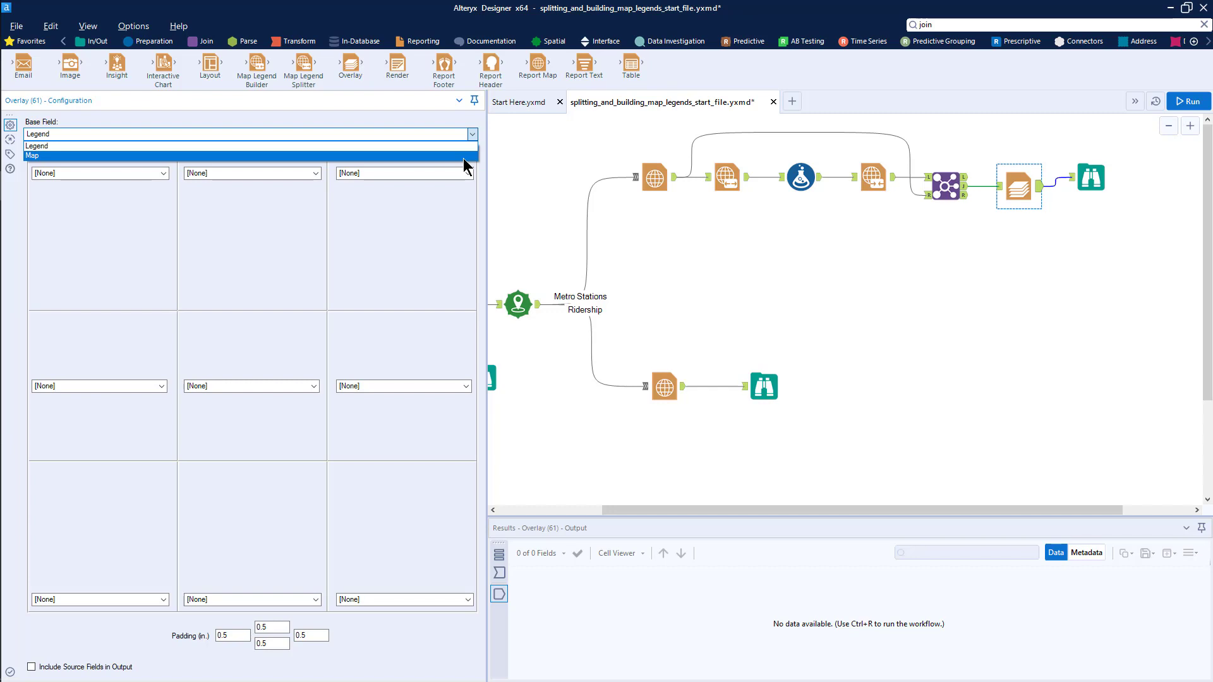
left_click(464, 156)
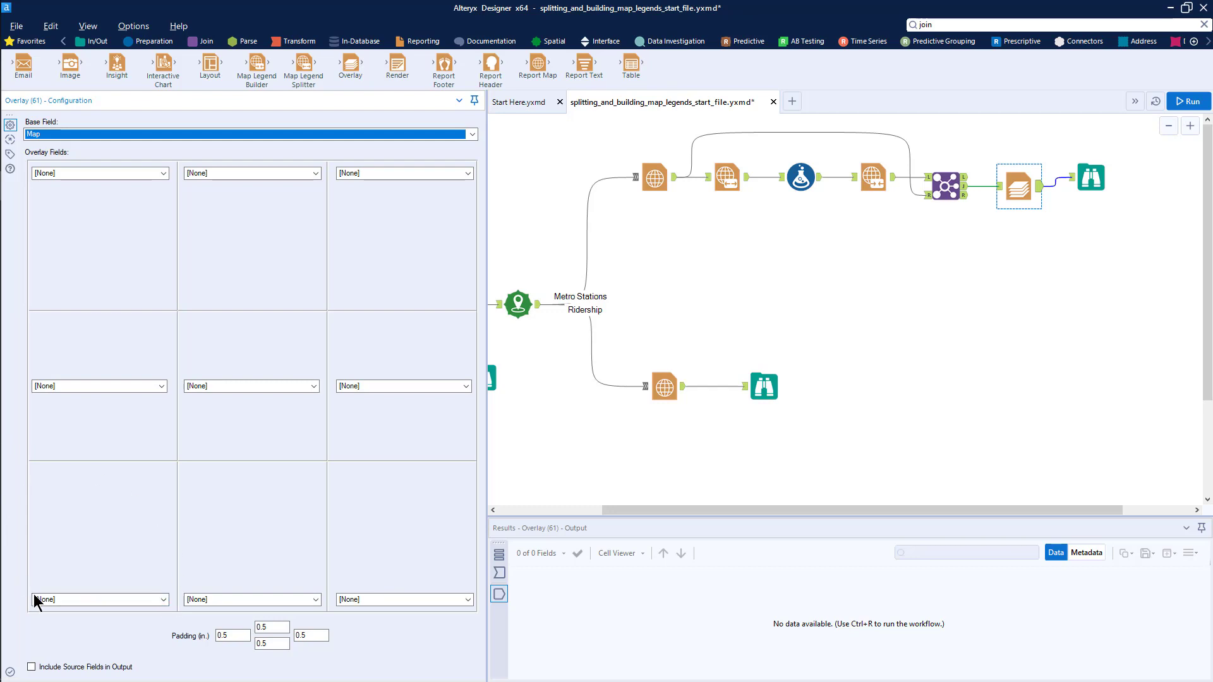
Assign Legend to the lower-left overlay position on the map, and run the workflow to view the overlay in the Browse tool.
left_click(163, 601)
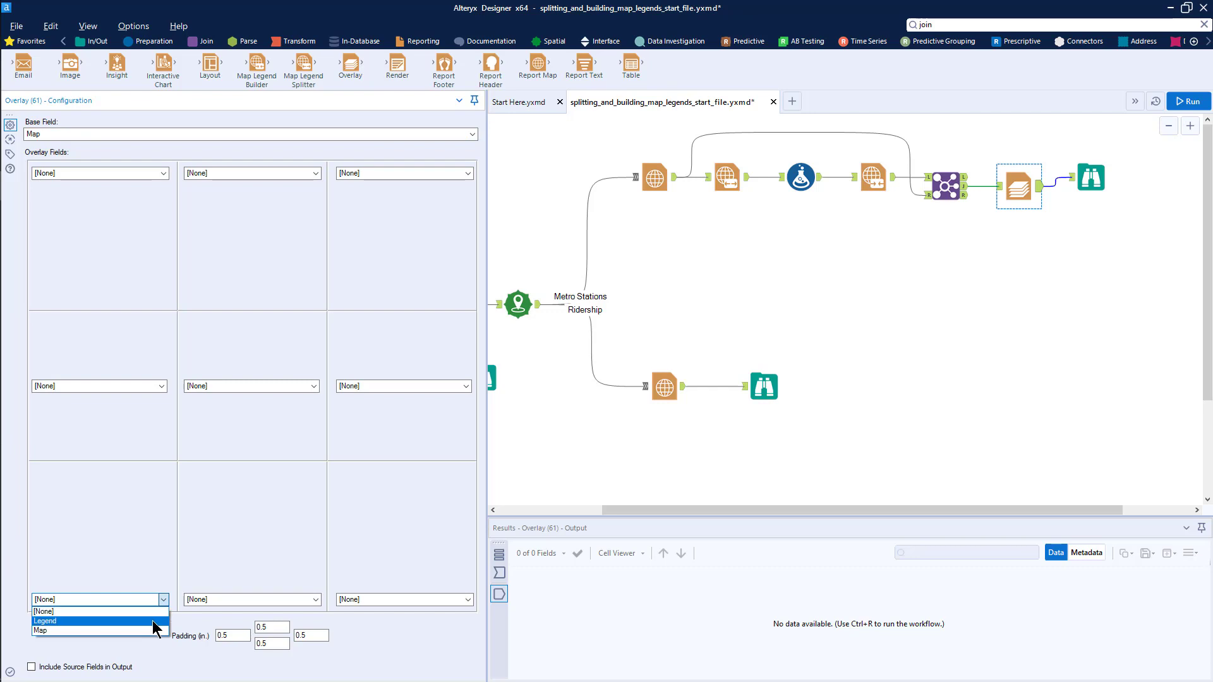
left_click(153, 623)
left_click(1096, 195)
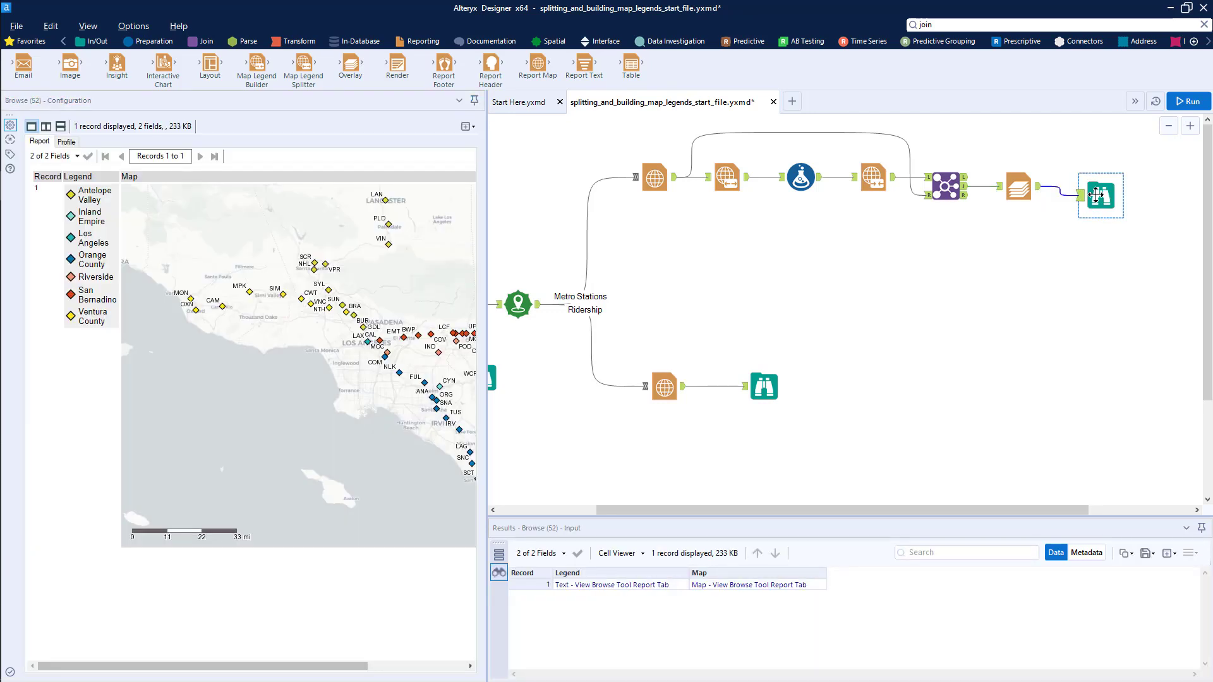
left_click(1180, 101)
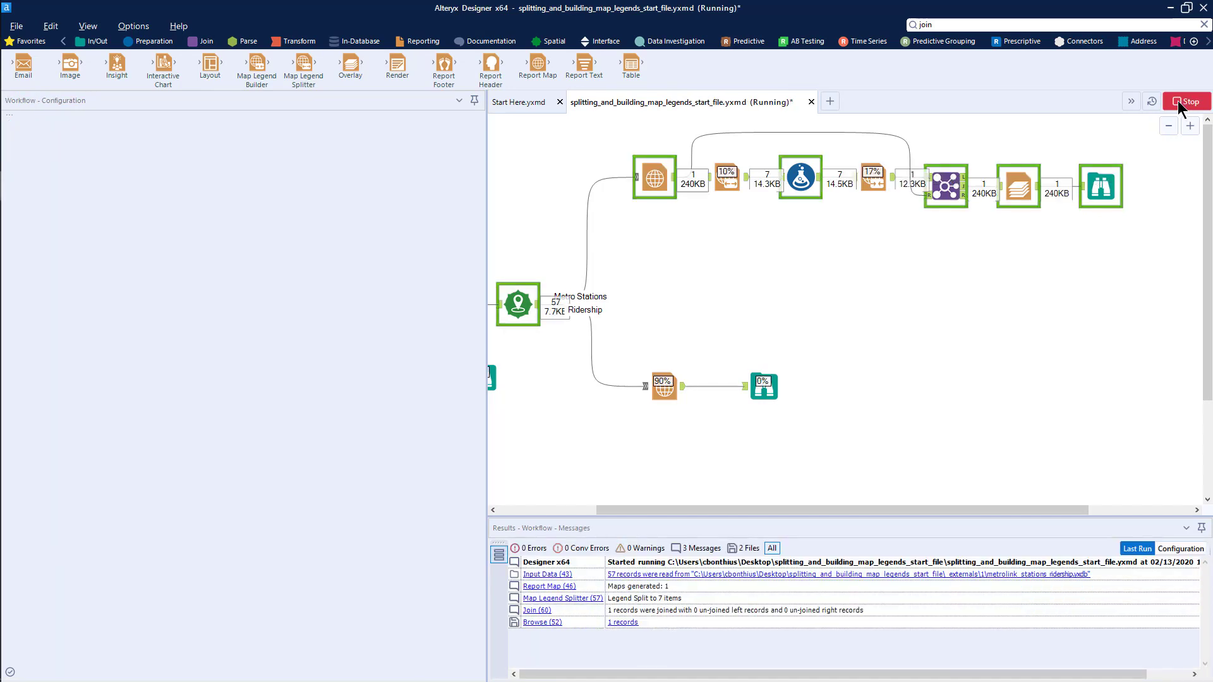
left_click(1098, 187)
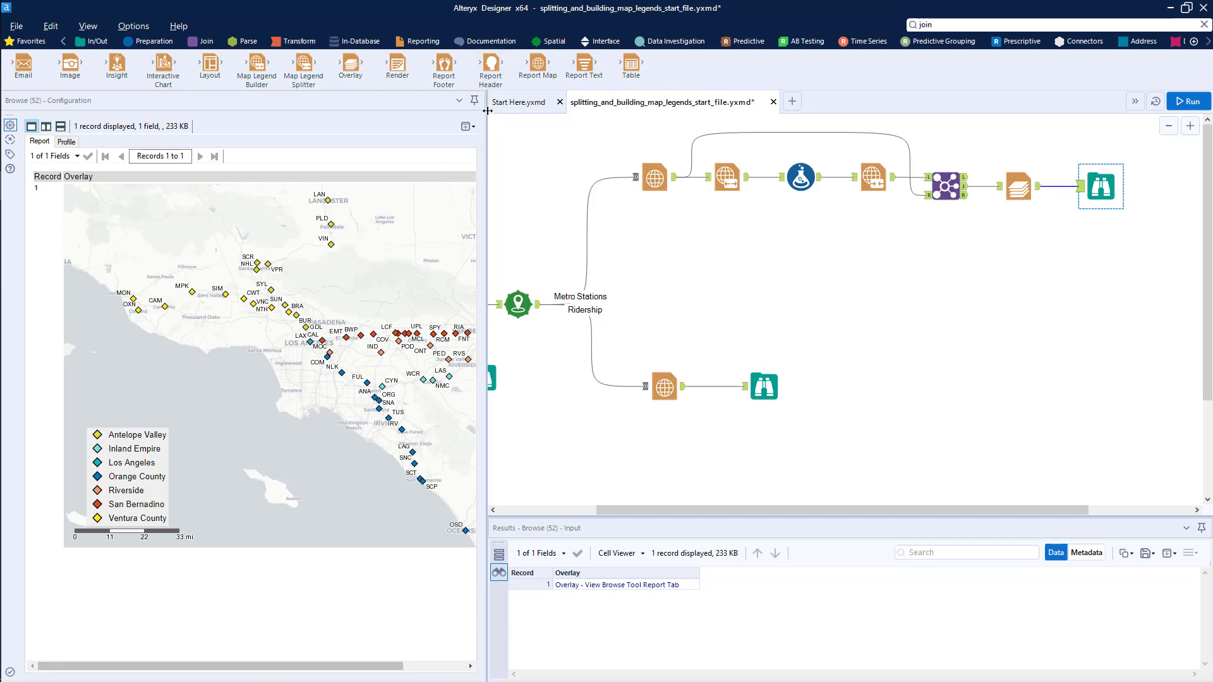
Enlarge the report view to examine the Metro Stations map with its overlaid legend and the Ridership map with its separate legend.
left_click_drag(486, 268, 576, 268)
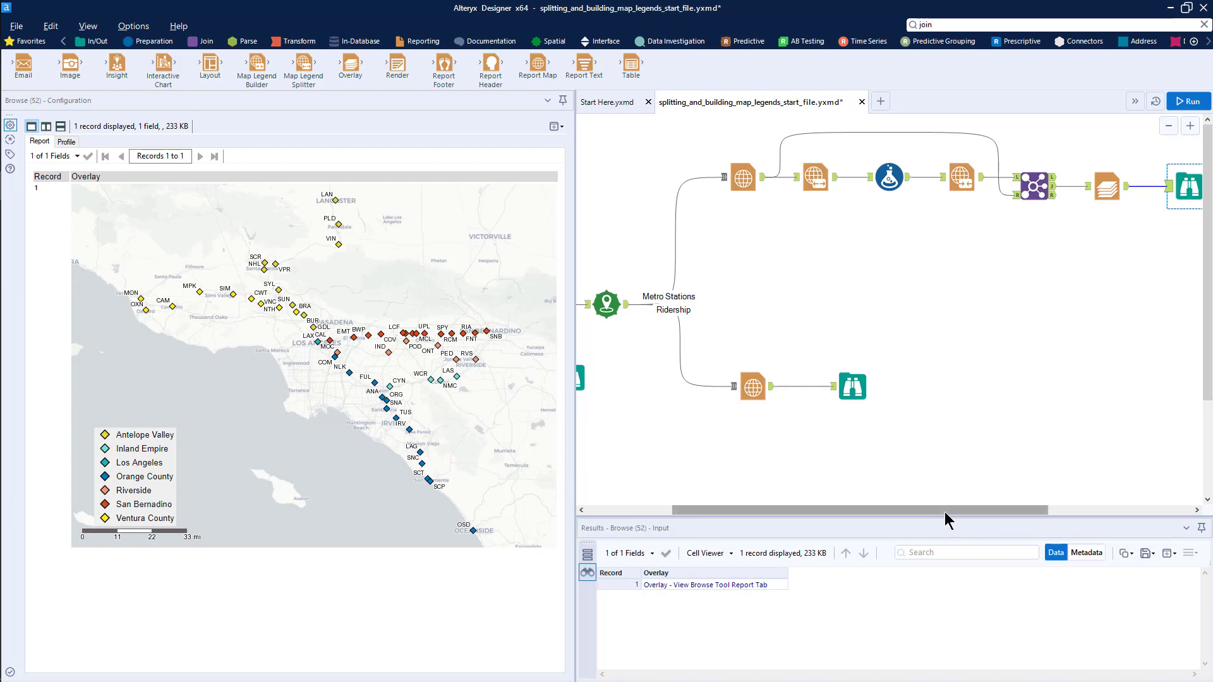
left_click_drag(892, 509, 989, 510)
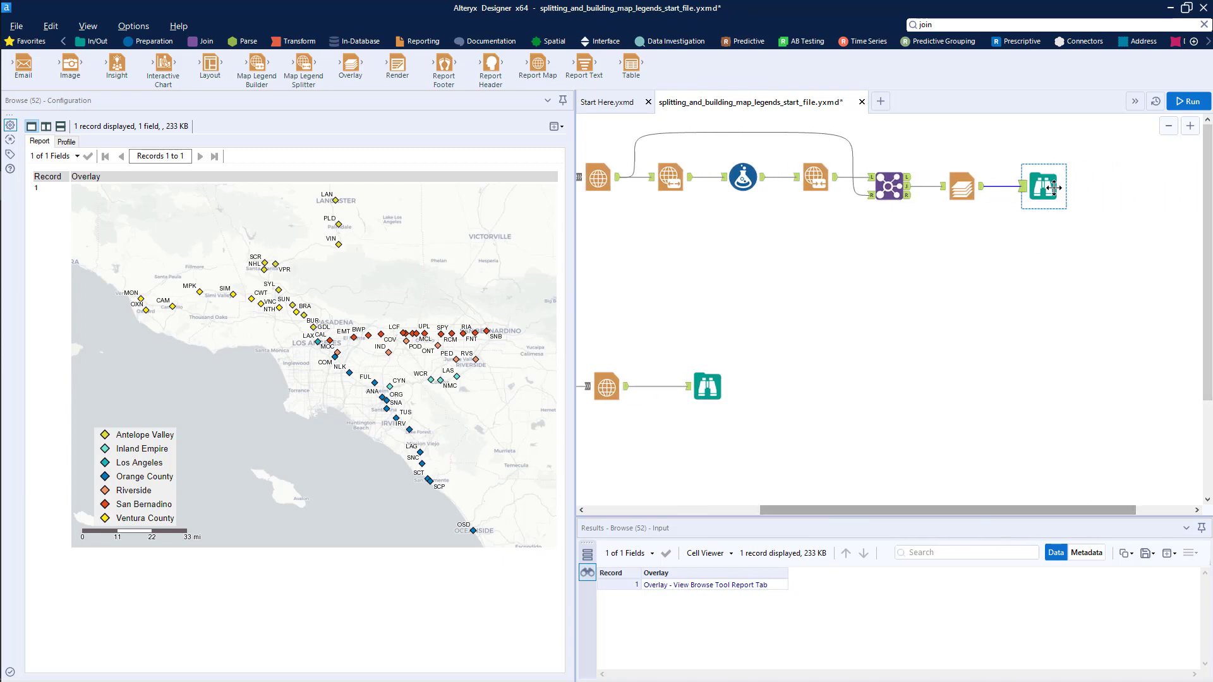
left_click_drag(1074, 508, 982, 509)
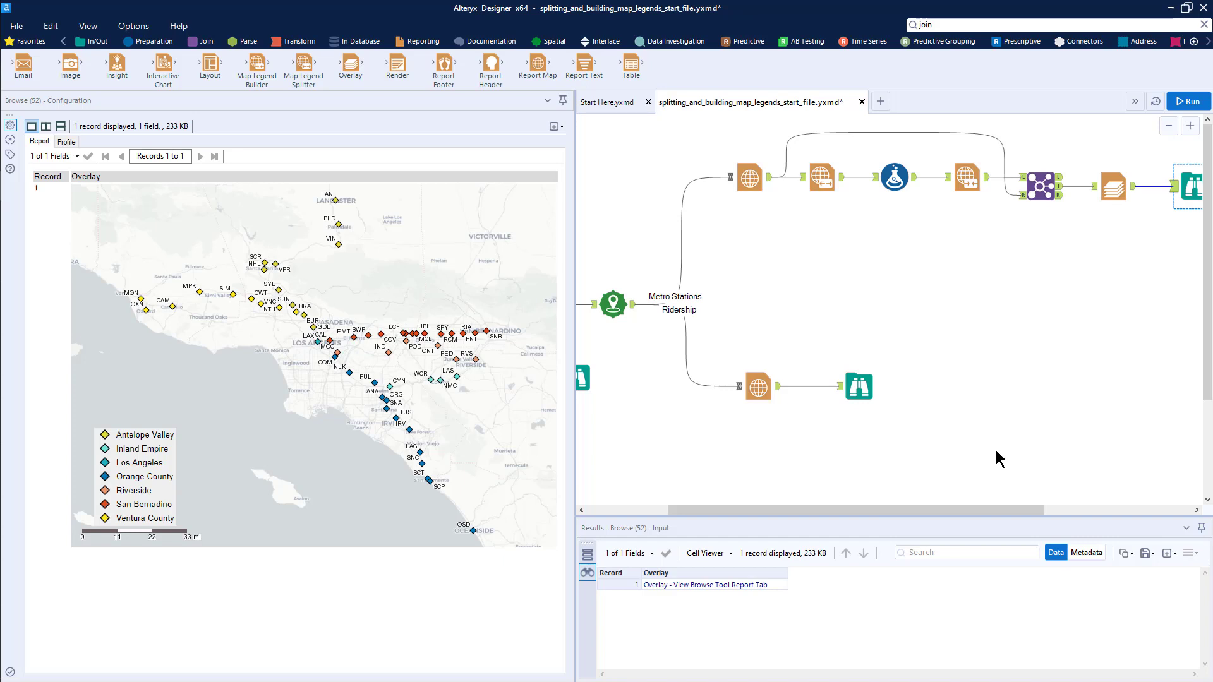
left_click(852, 384)
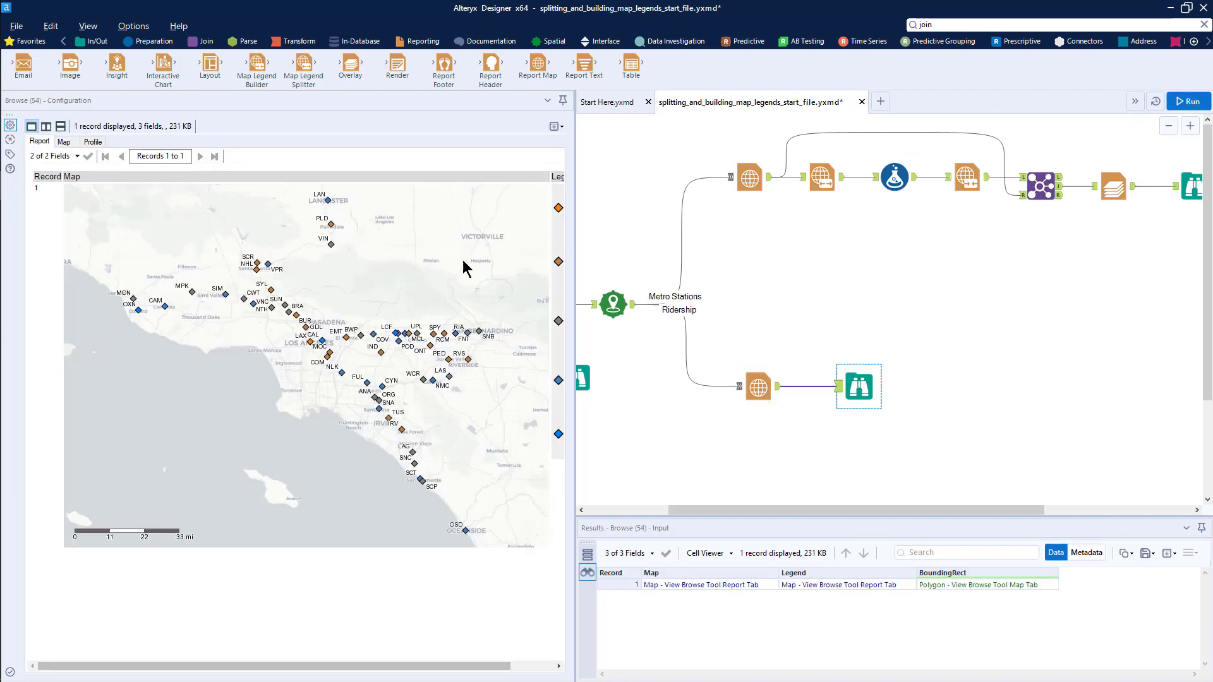
left_click_drag(575, 99, 662, 120)
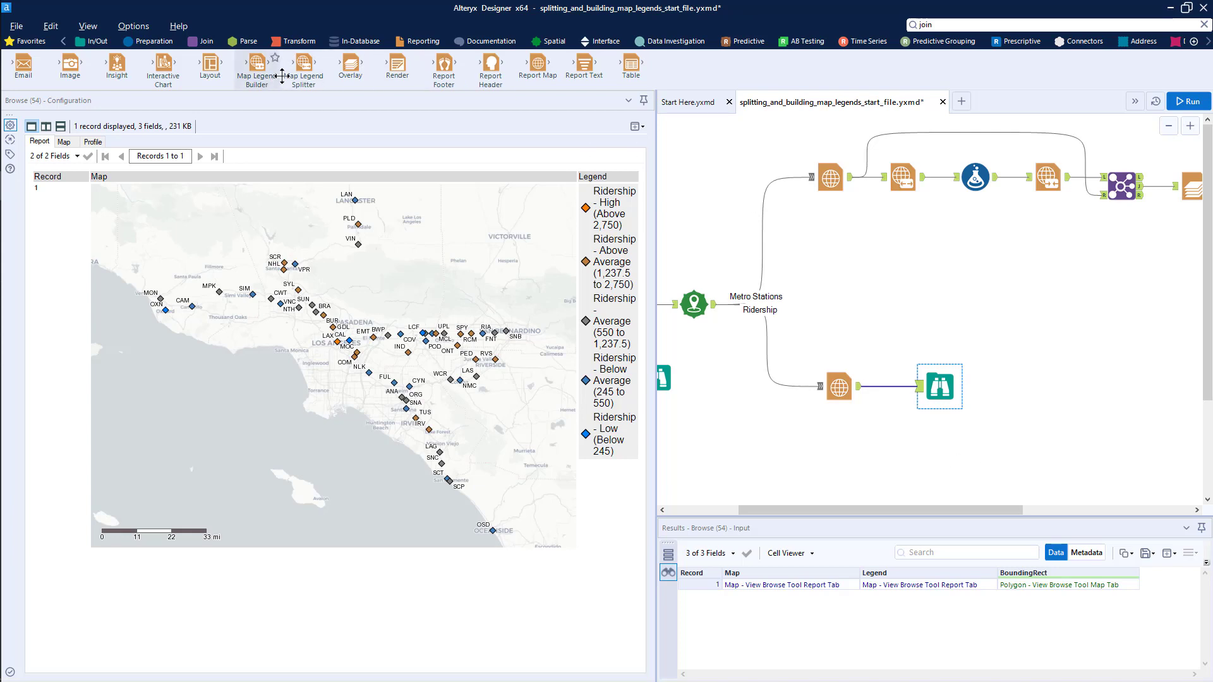
Insert a Map Legend Splitter between the Ridership Report Map and Browse tools, with Legend as its legend field.
left_click_drag(303, 64, 897, 389)
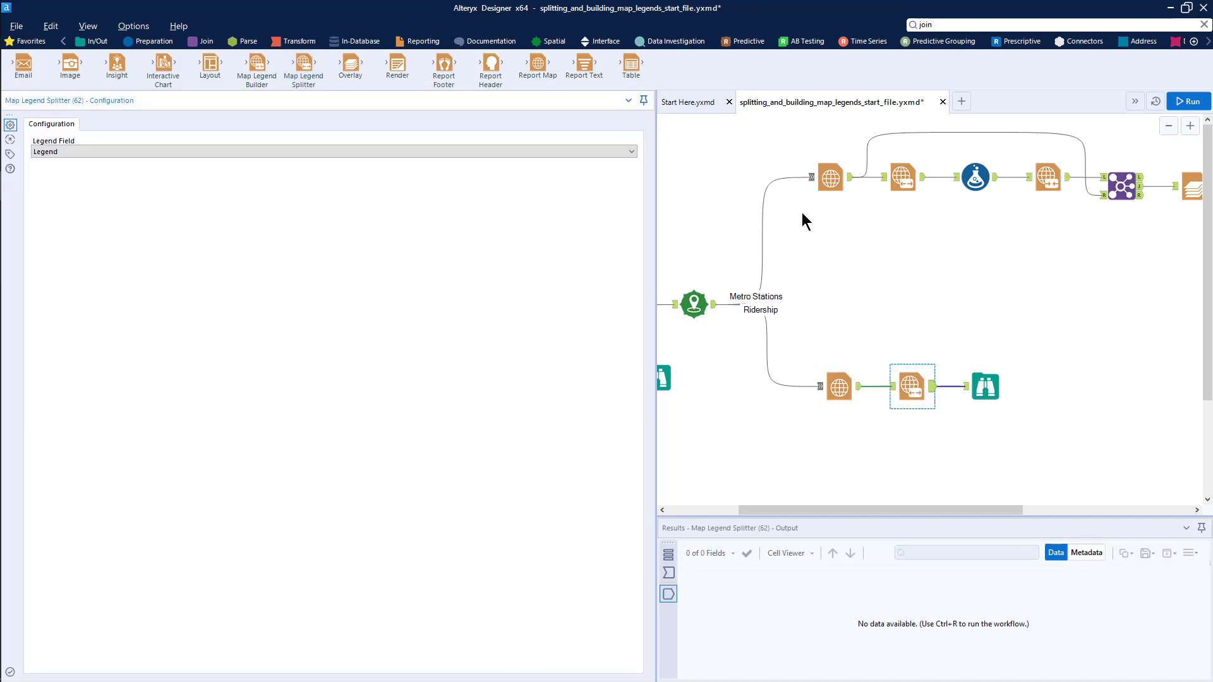
left_click(631, 152)
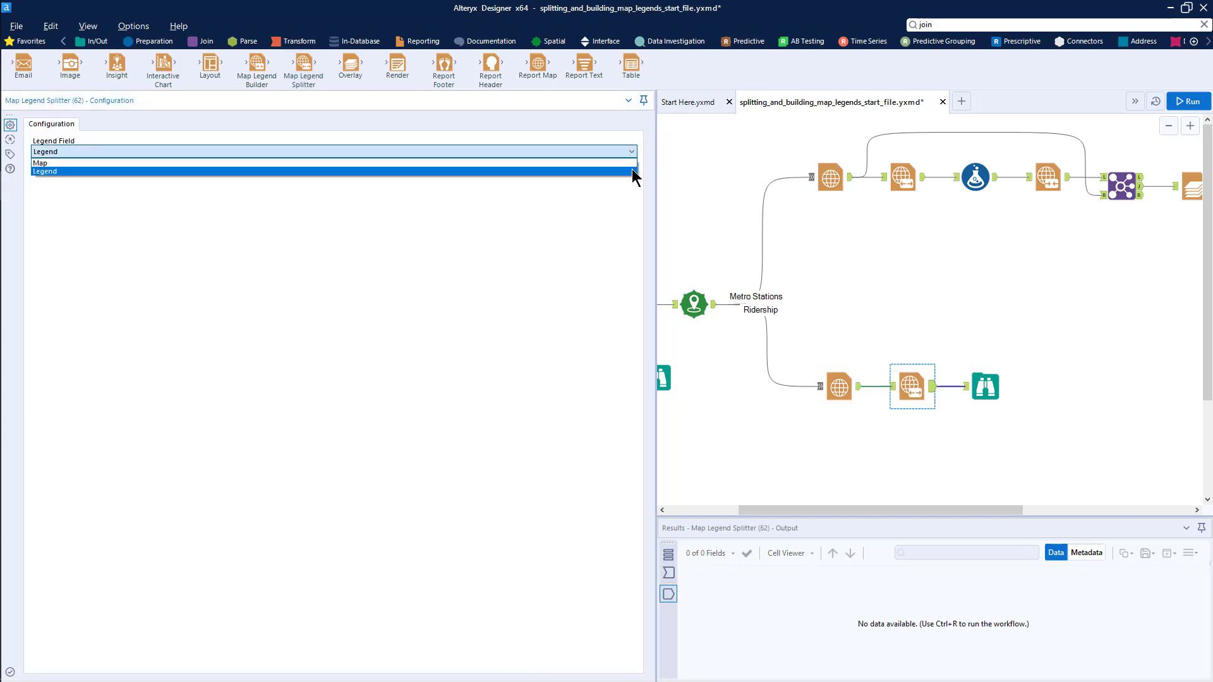
left_click(632, 170)
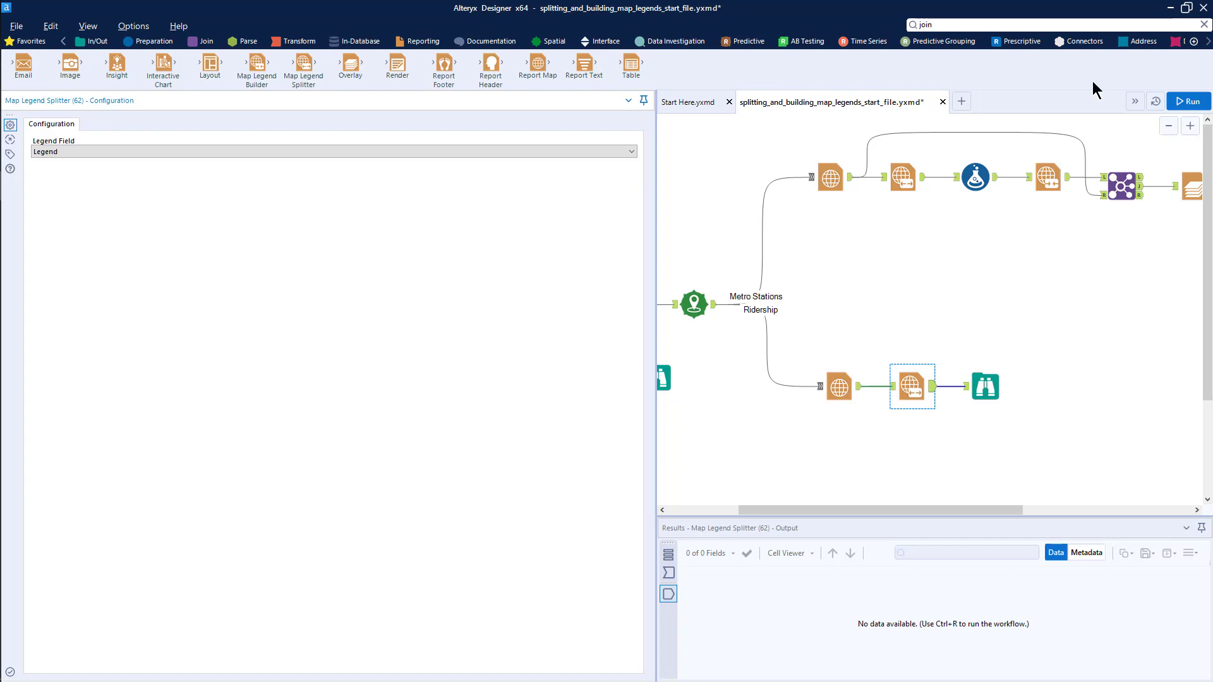
Run the workflow and examine the text, theme and band fields output by the Ridership Map Legend Splitter.
left_click(1184, 103)
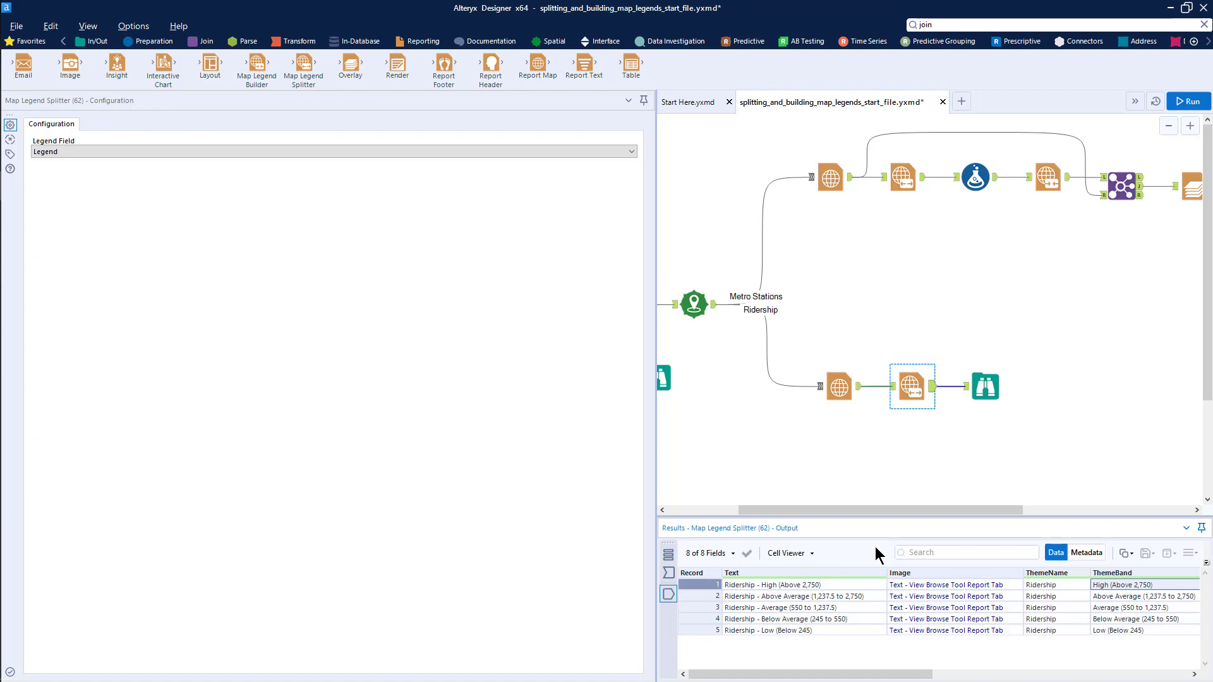
left_click_drag(881, 674, 983, 675)
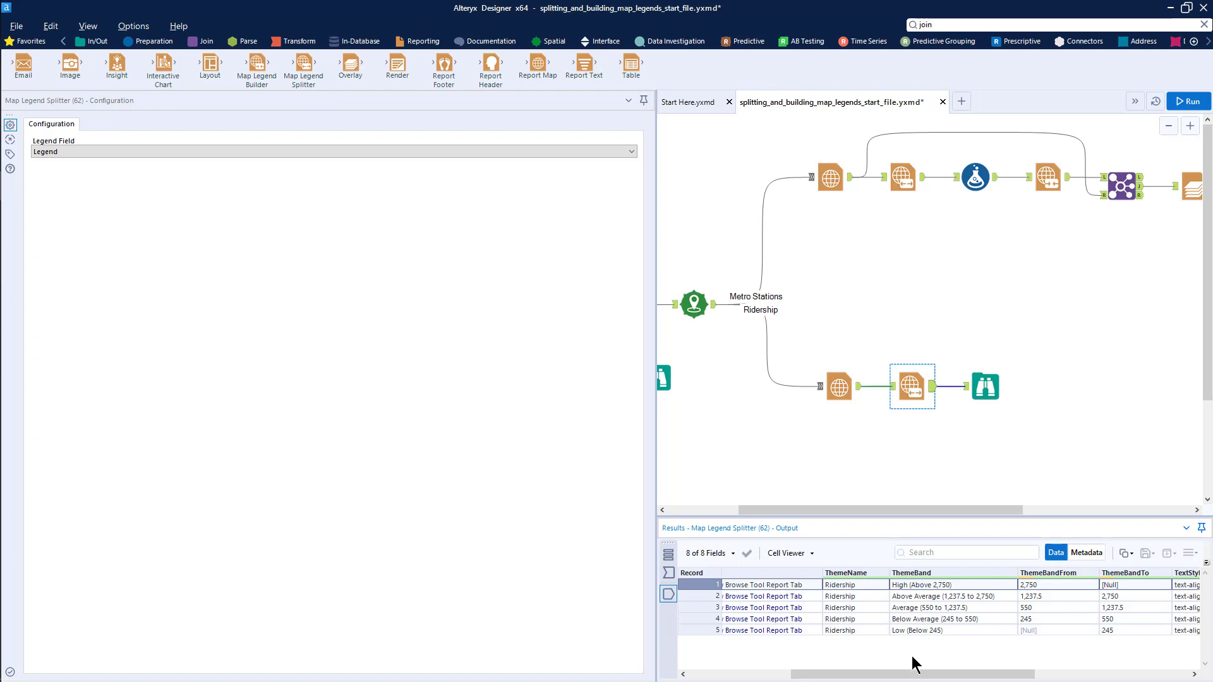
left_click_drag(910, 675, 888, 676)
left_click_drag(839, 677, 803, 678)
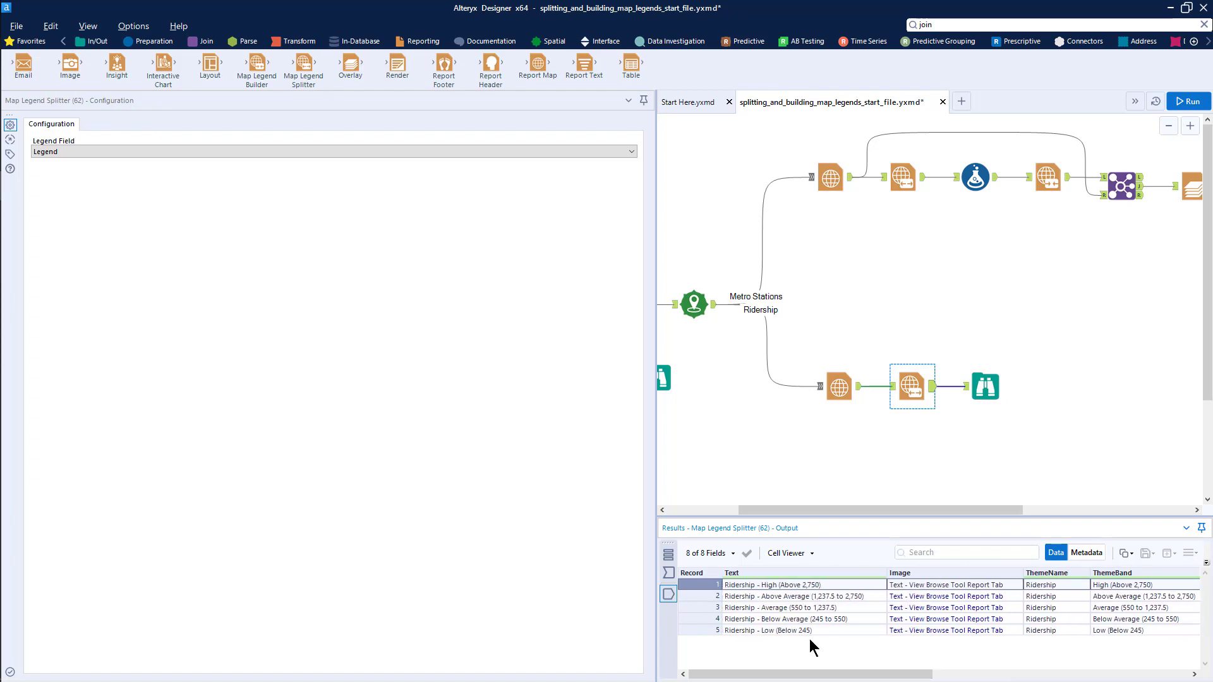
Insert a Formula tool between the Ridership Map Legend Splitter and Browse tools, and review the splitter's Text values.
left_click(987, 387)
left_click_drag(996, 392, 1047, 391)
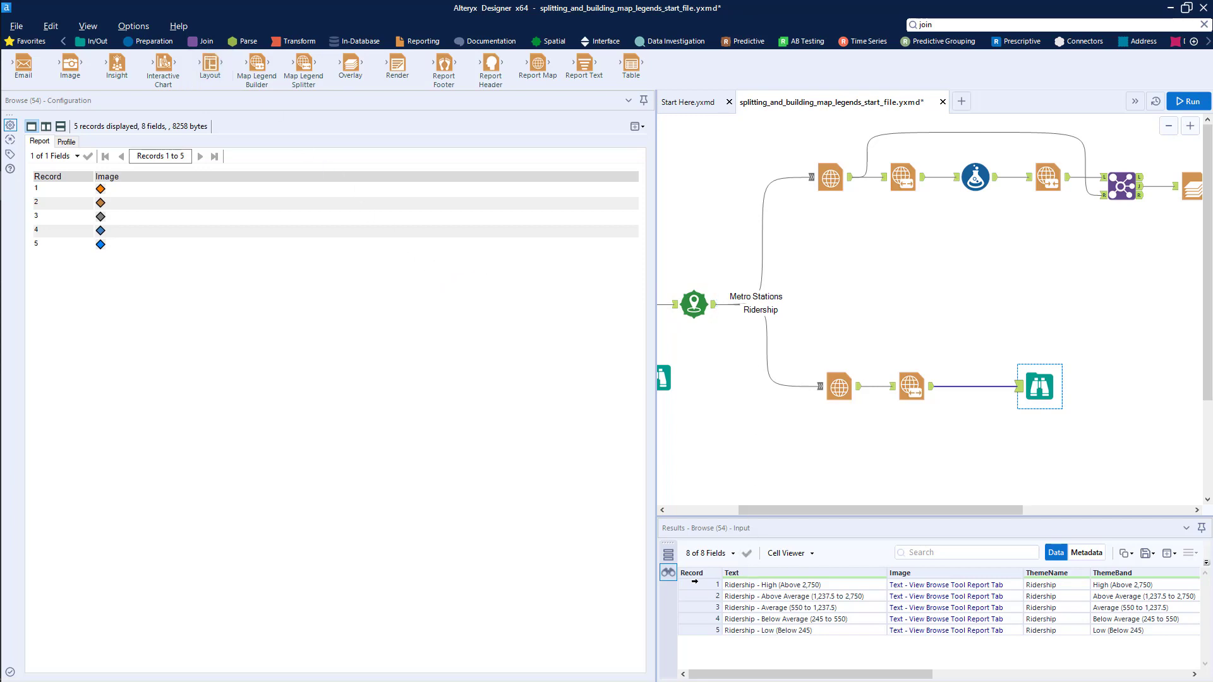
left_click(695, 585)
left_click(149, 41)
left_click_drag(210, 63, 977, 390)
left_click(916, 388)
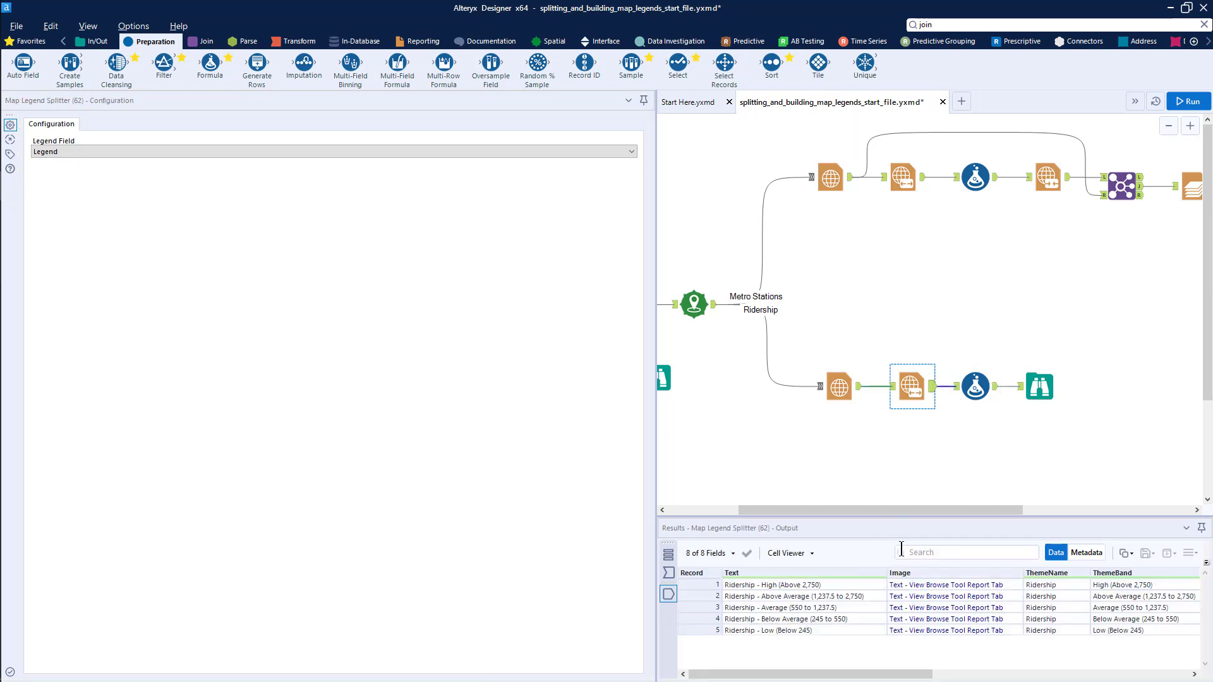
left_click(705, 585)
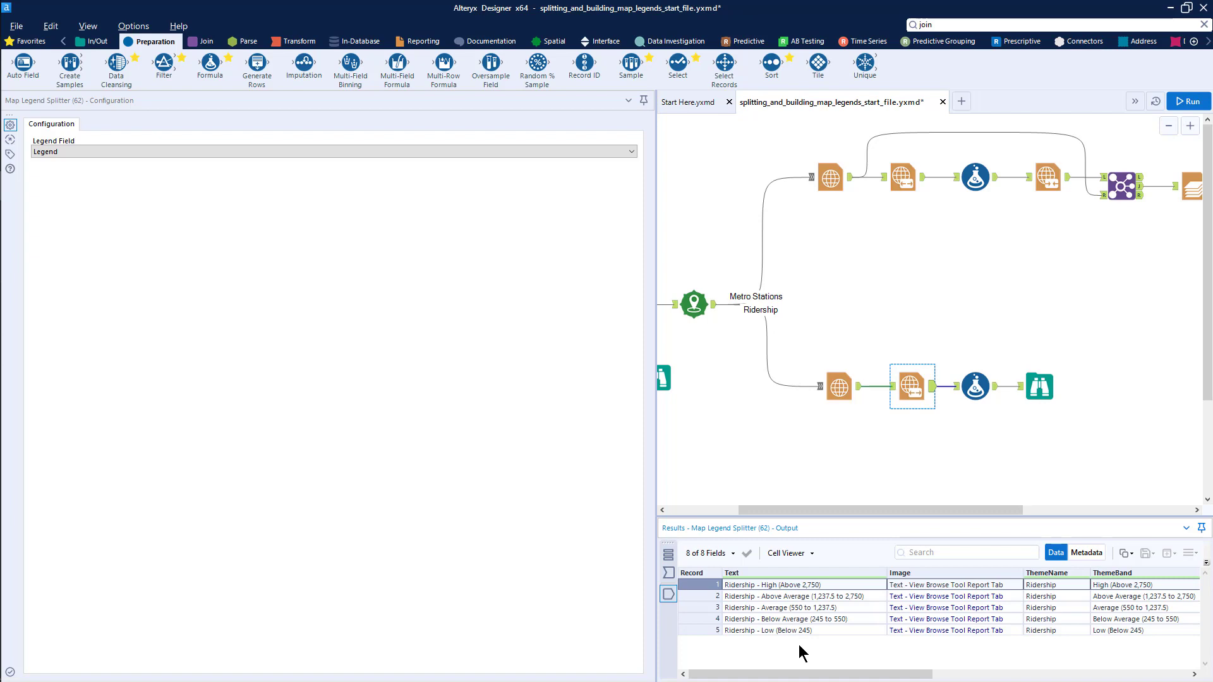
Set the Ridership Formula tool's output column to Text and start a REGEX_Replace expression with [Text] as its string.
left_click(974, 386)
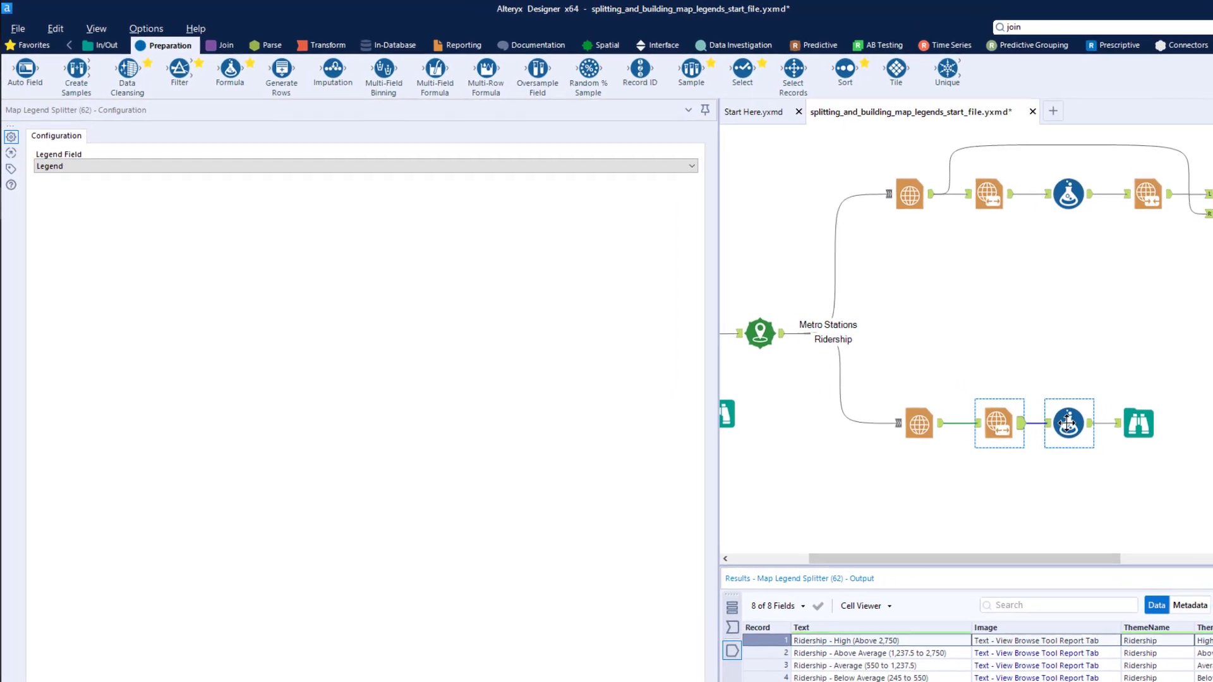
left_click(1063, 423)
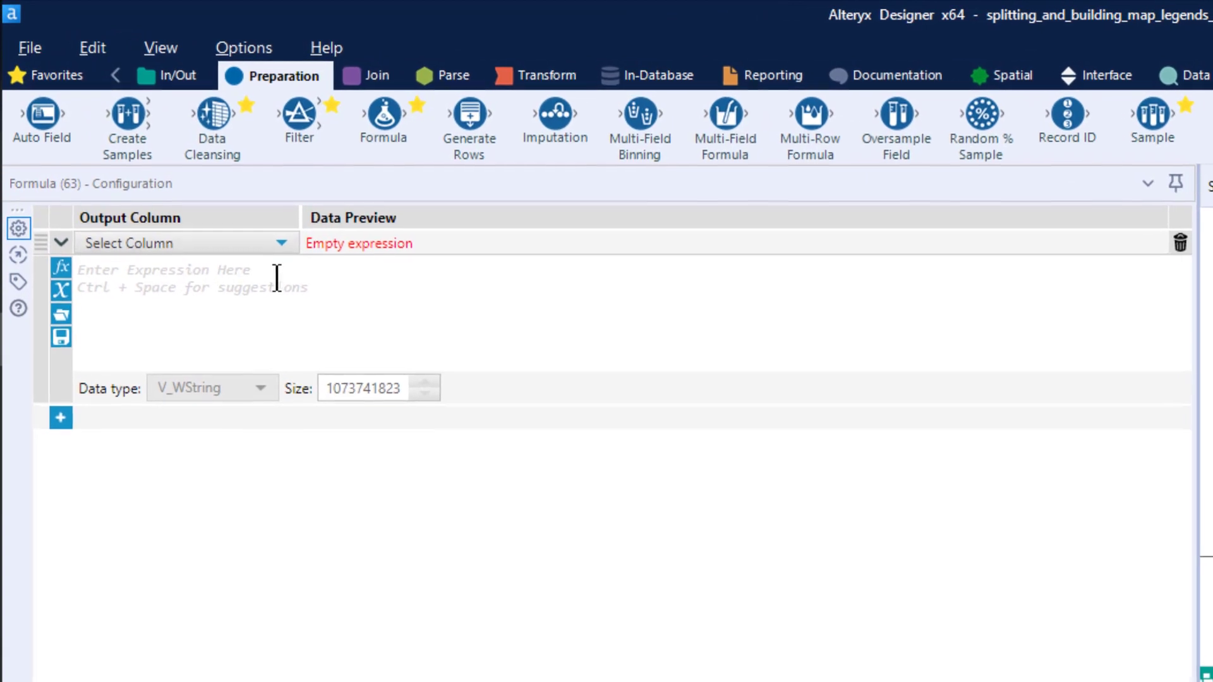
left_click(284, 245)
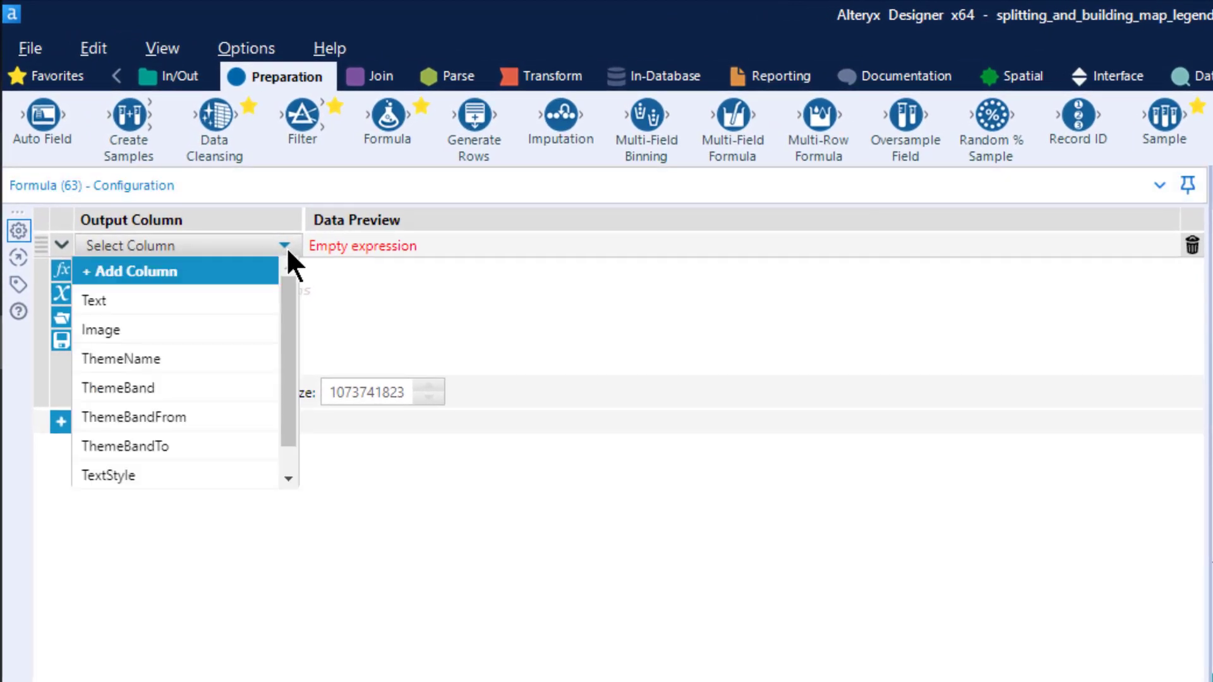
left_click(254, 304)
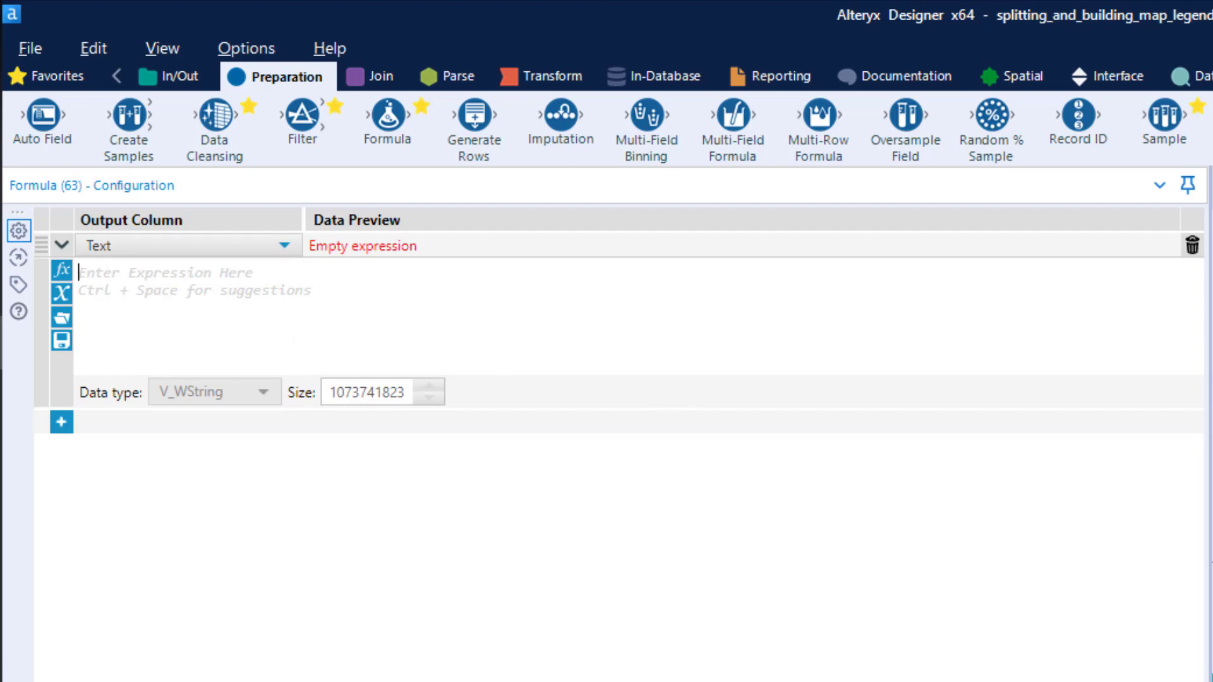
type("reg")
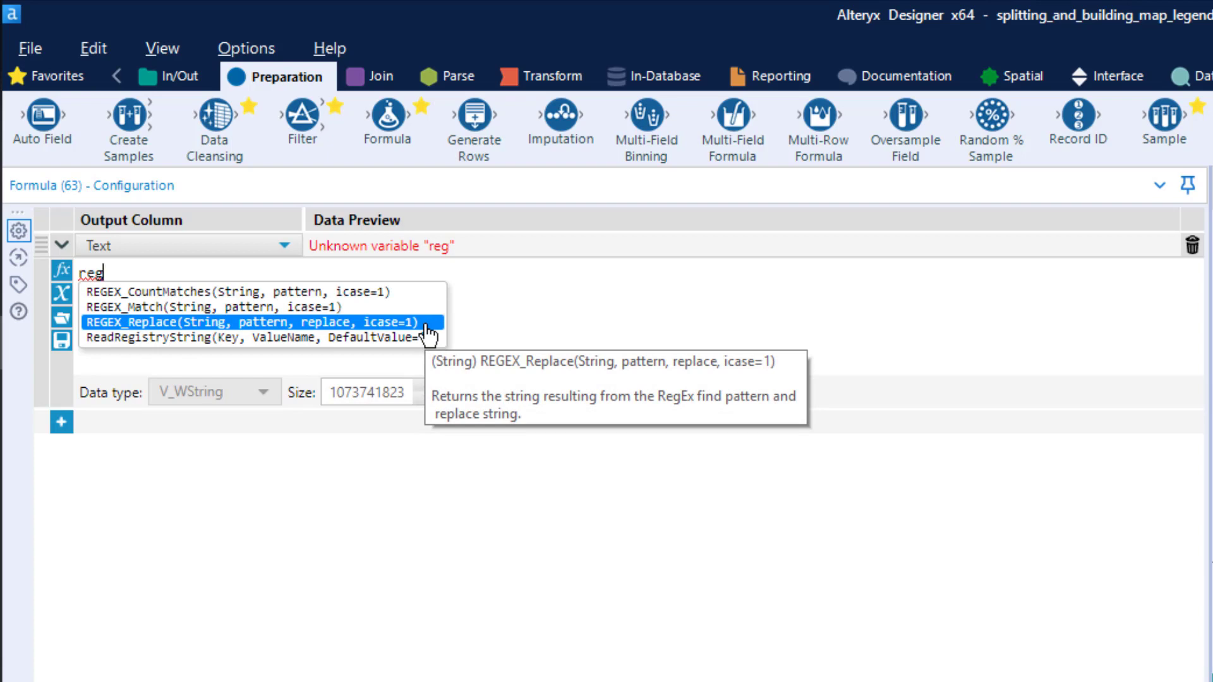
double_click(428, 322)
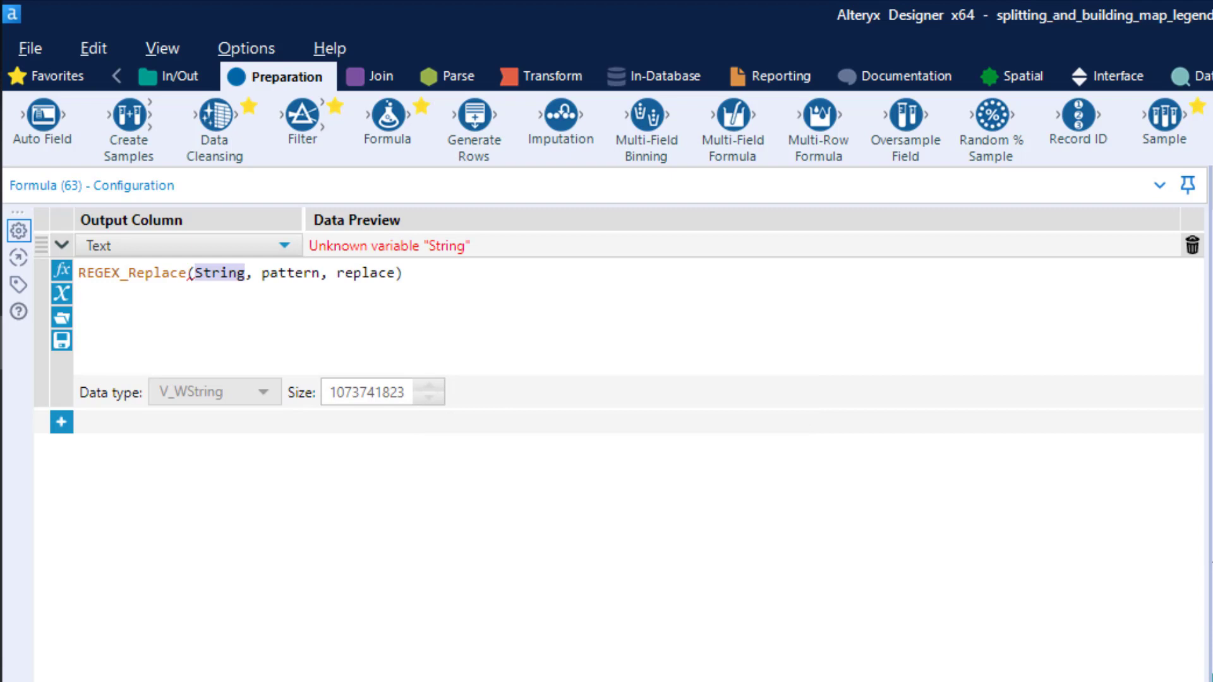
type("[")
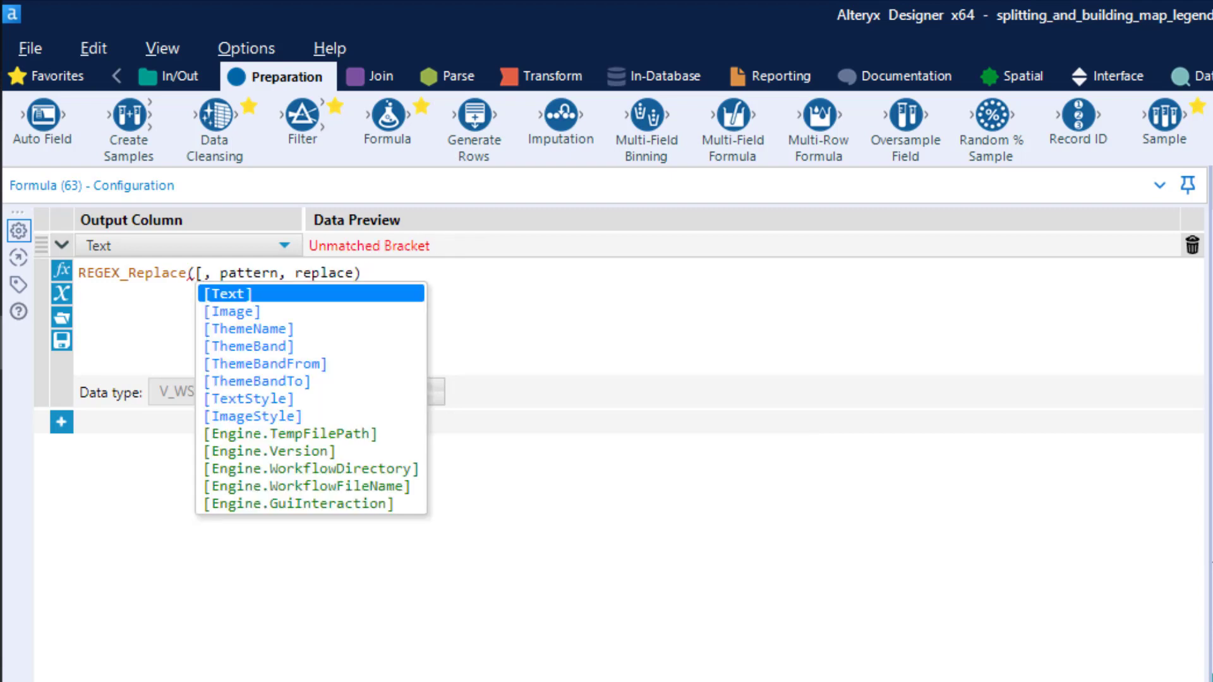
key("Return")
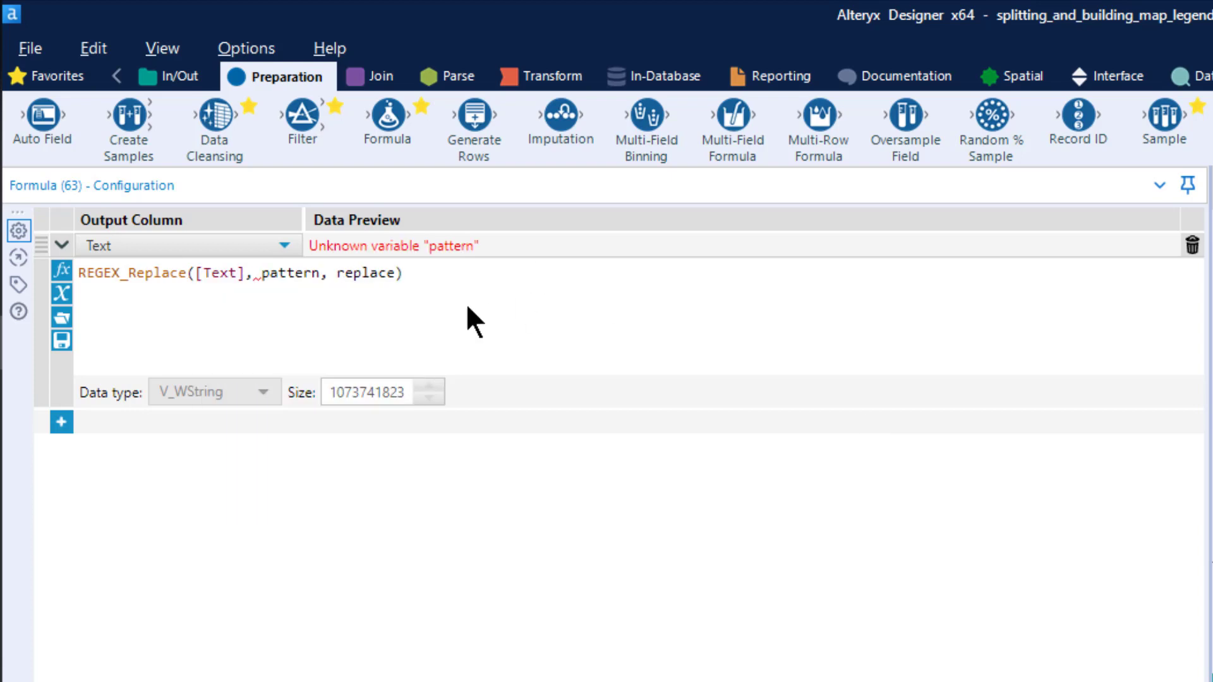
Replace the pattern argument of REGEX_Replace with ".*?\((.*)\)" to capture the text inside the parentheses.
left_click(323, 280)
key("BackSpace")
key("BackSpace")
key("BackSpace")
key("BackSpace")
key("BackSpace")
key("BackSpace")
key("BackSpace")
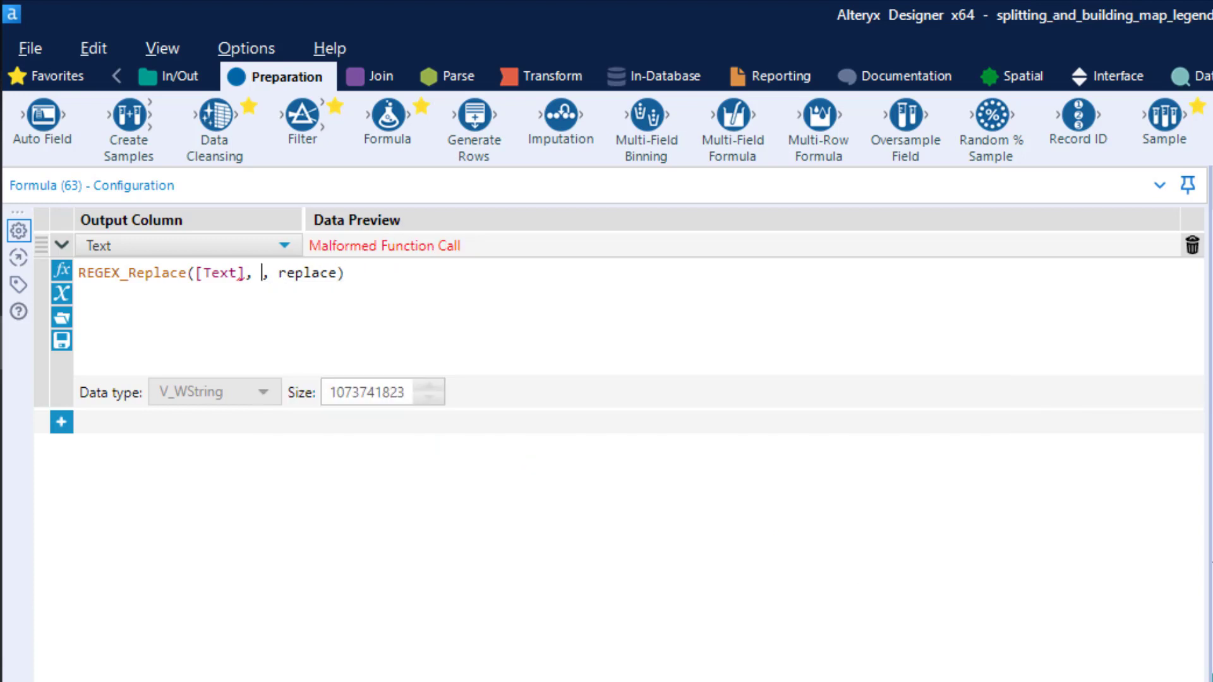
type("\"")
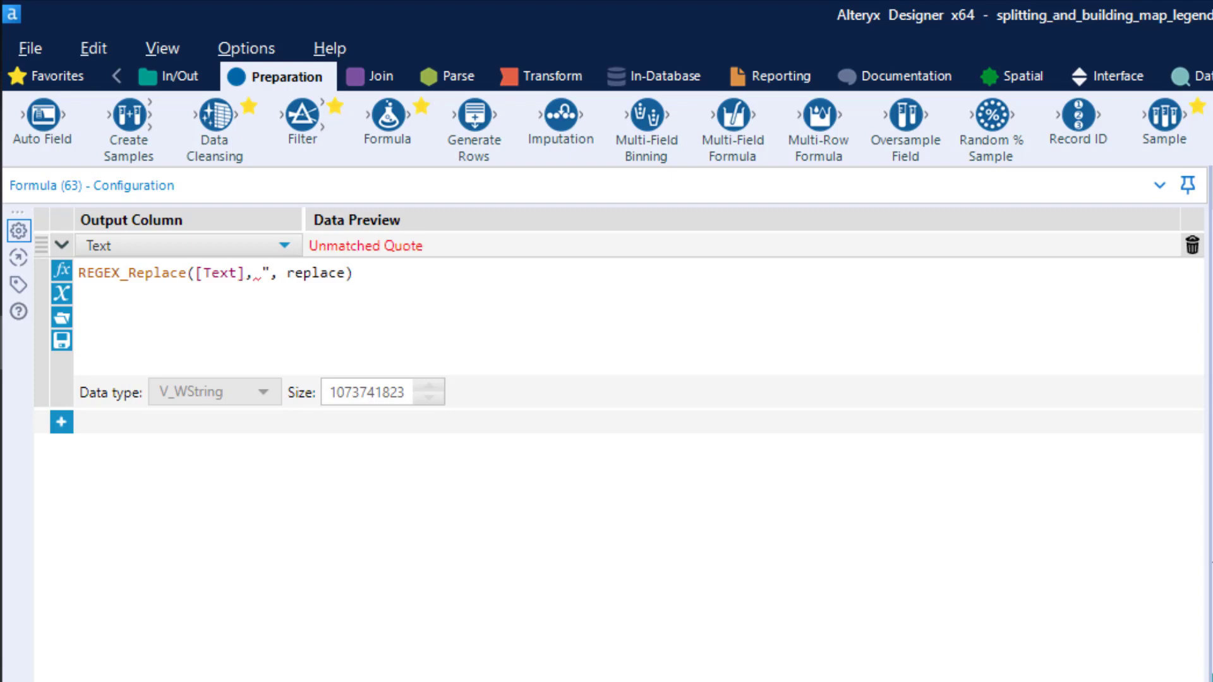
type(".*?")
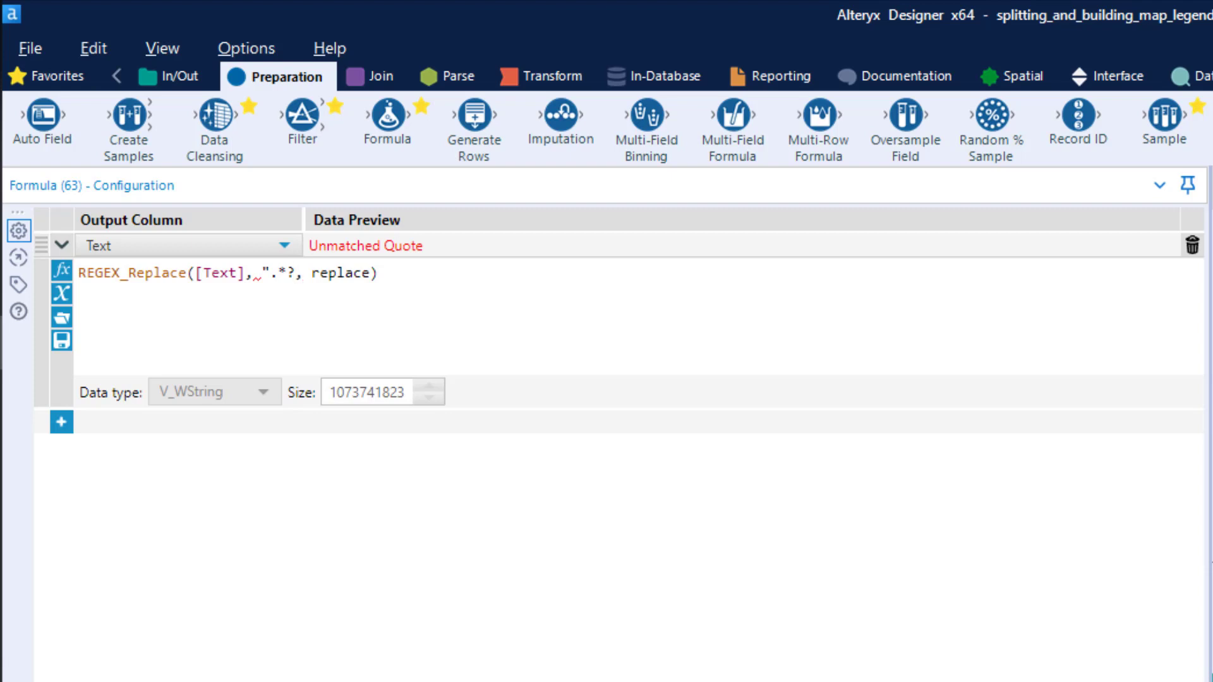
type("\\(")
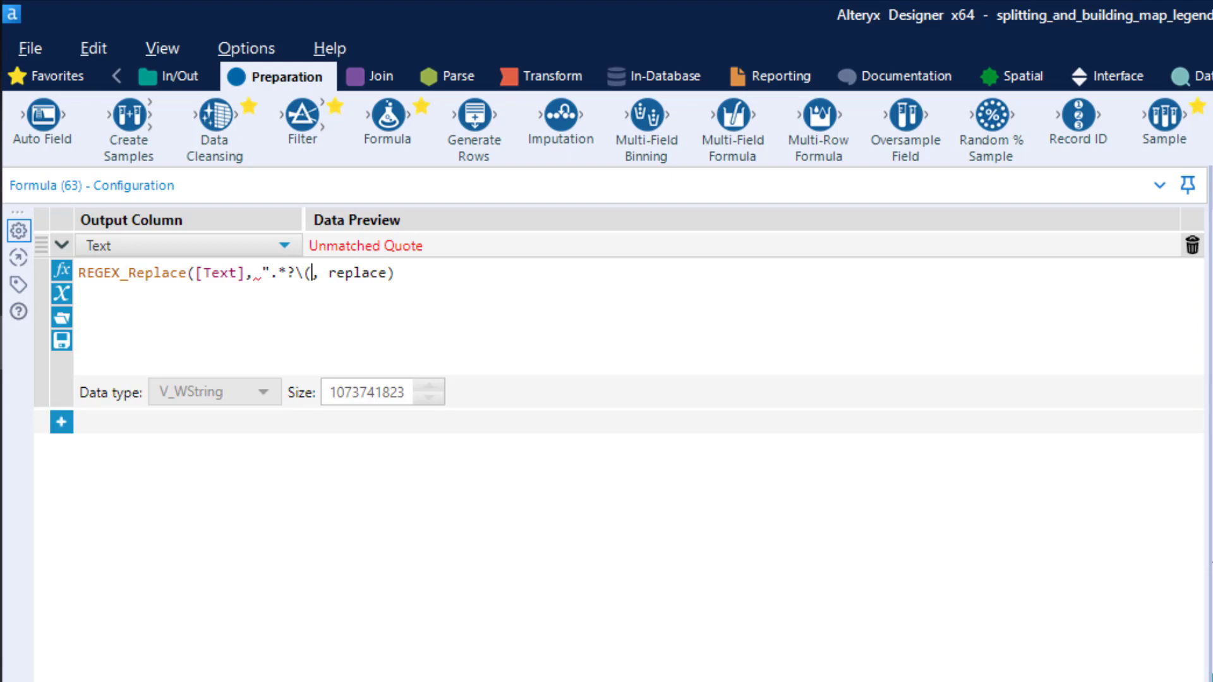
type("(.*)")
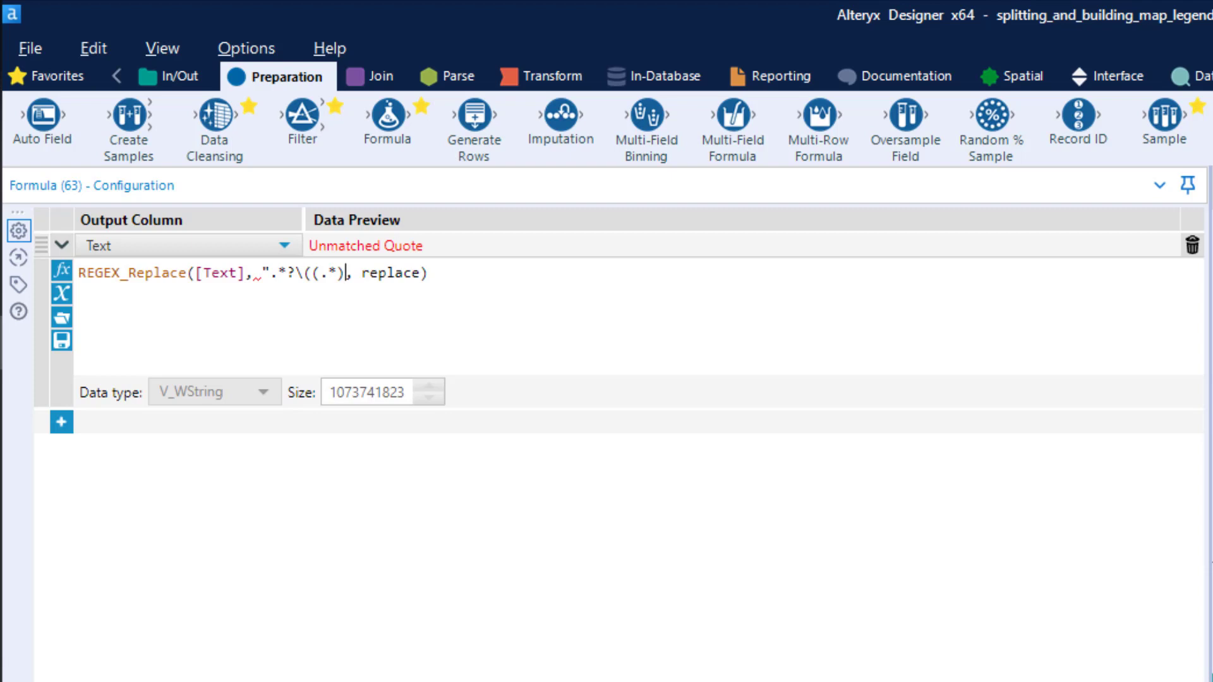
type("\\)")
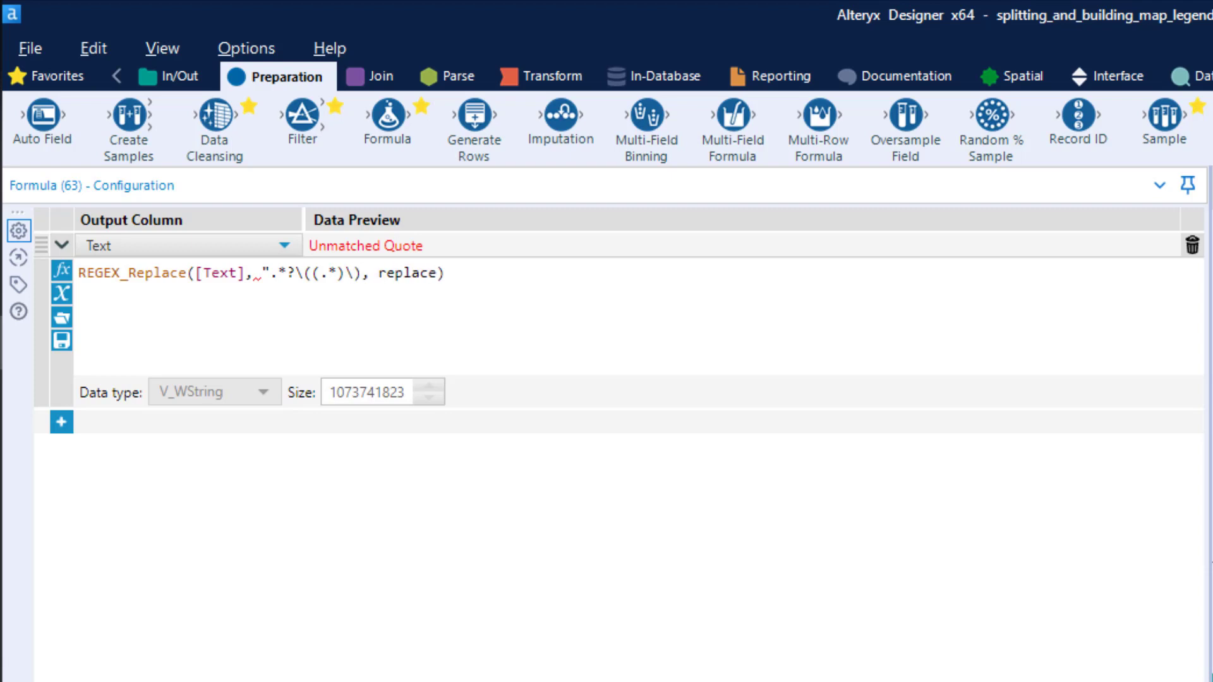
type("\"")
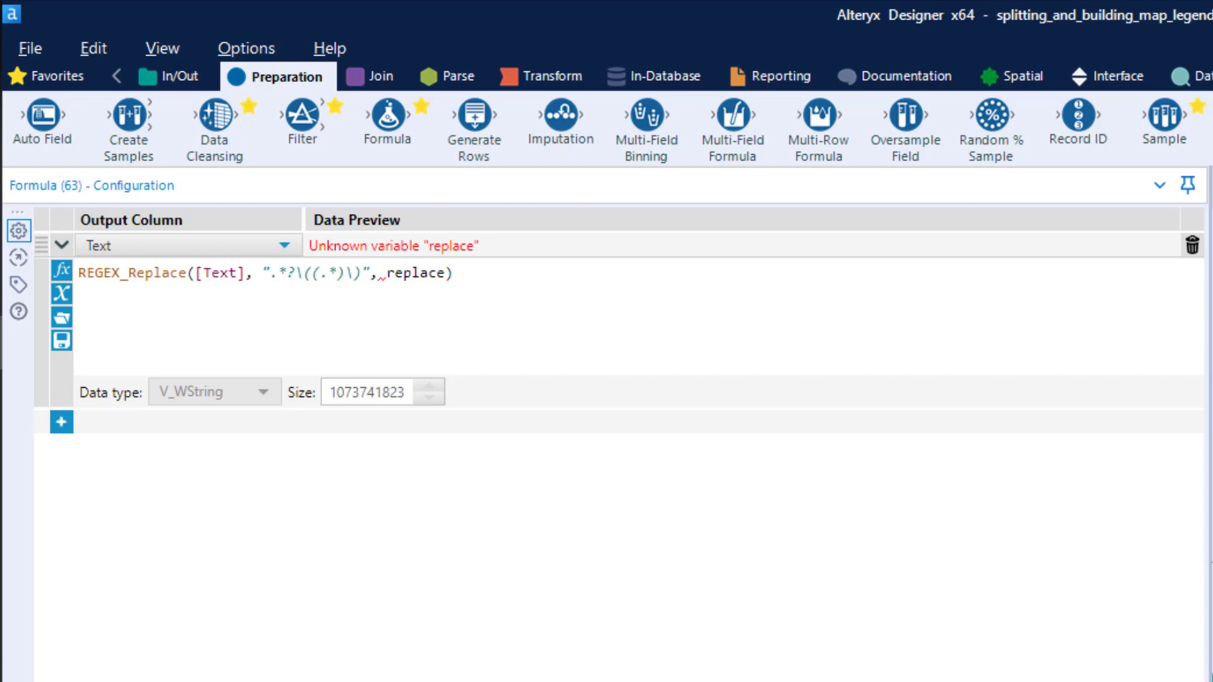
Set the replacement argument of the REGEX_Replace expression to the first captured group, "$1".
left_click(448, 276)
type(")")
key("Left")
key("BackSpace")
key("BackSpace")
key("BackSpace")
key("BackSpace")
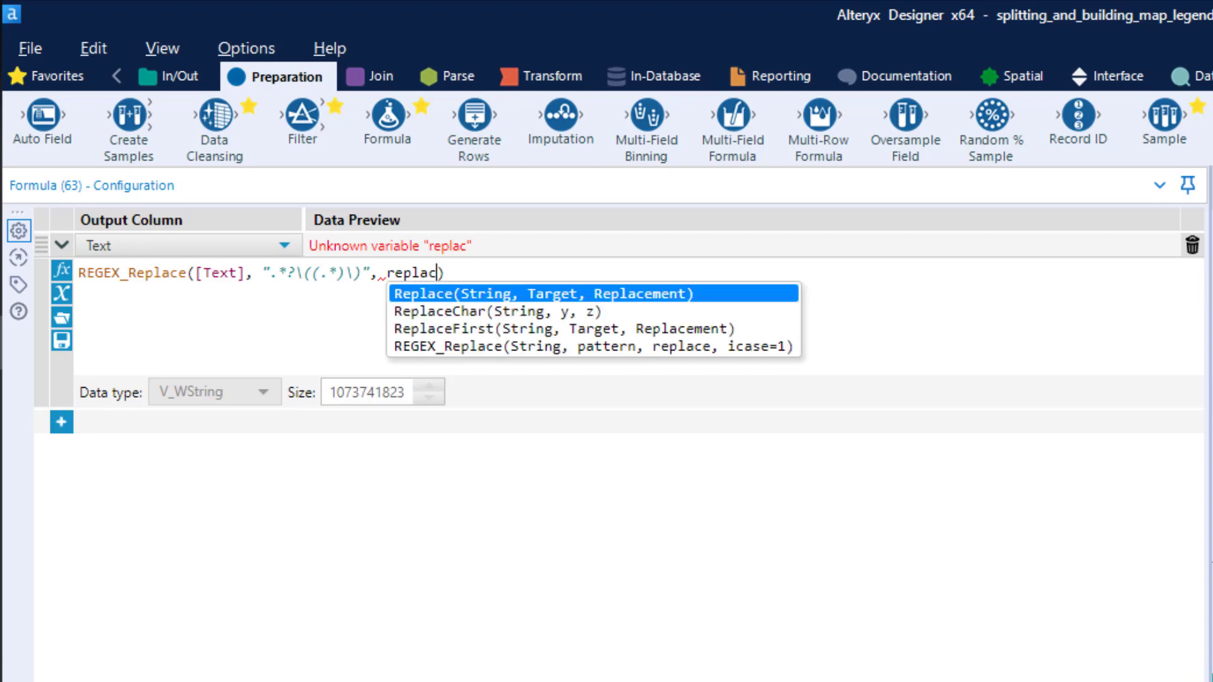
key("BackSpace")
key("BackSpace")
key("BackSpace")
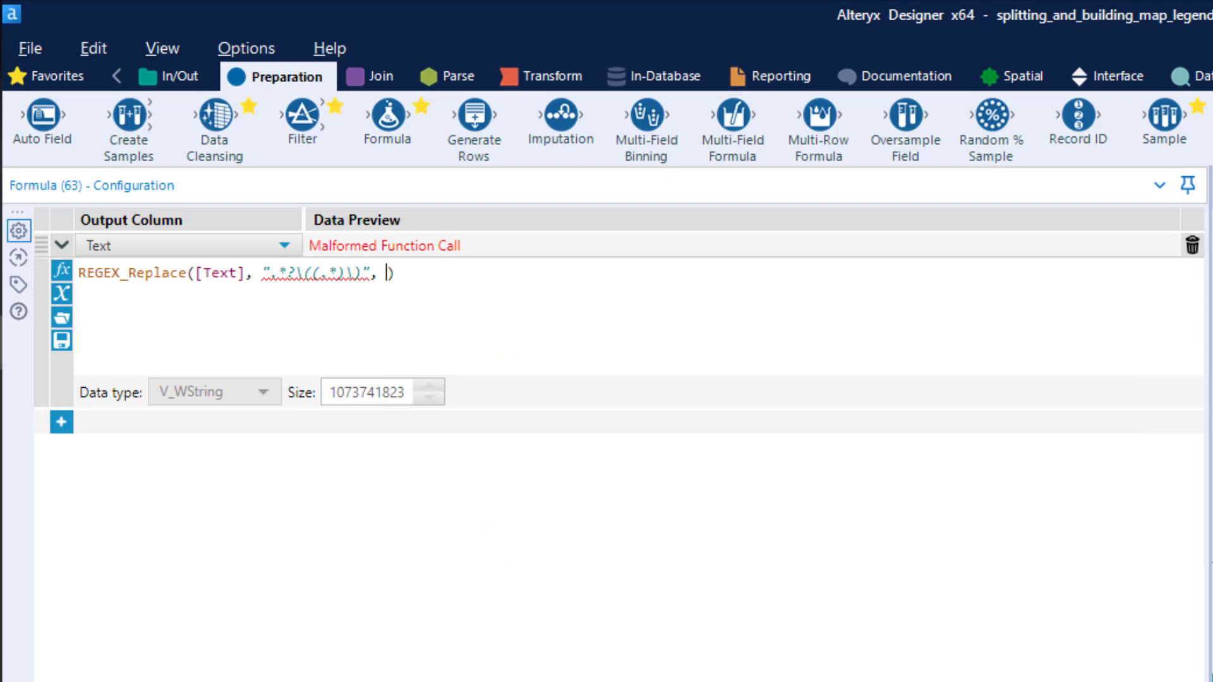
type("\"")
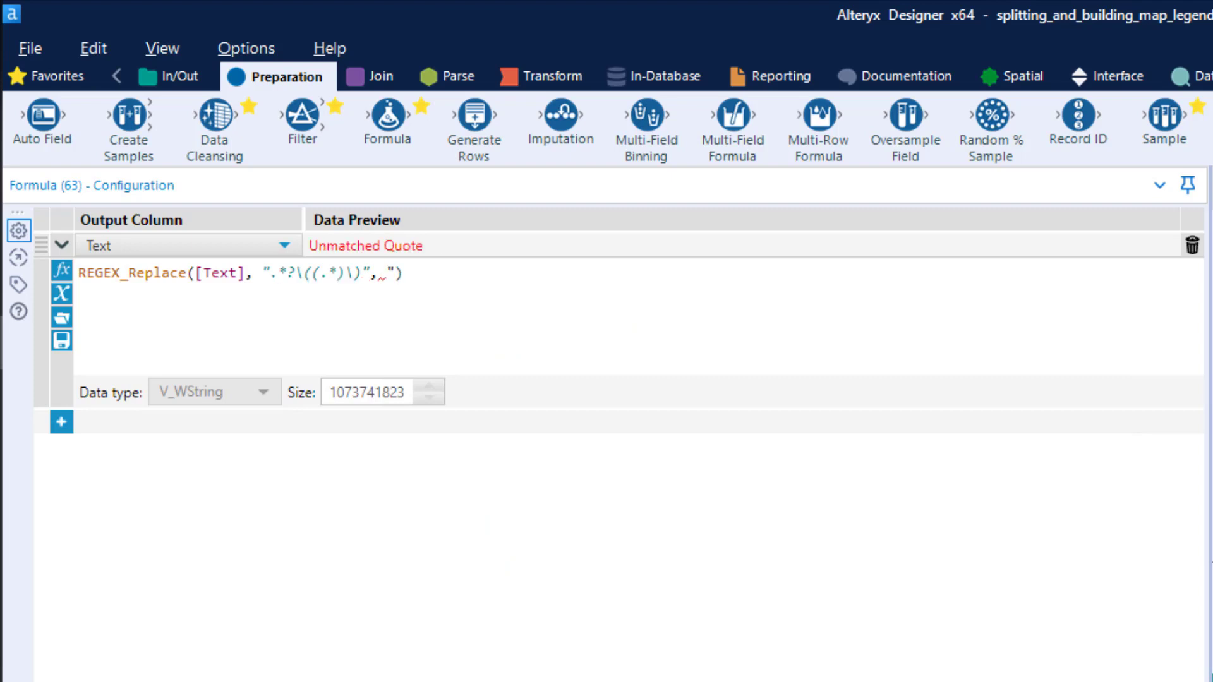
type("$1\"")
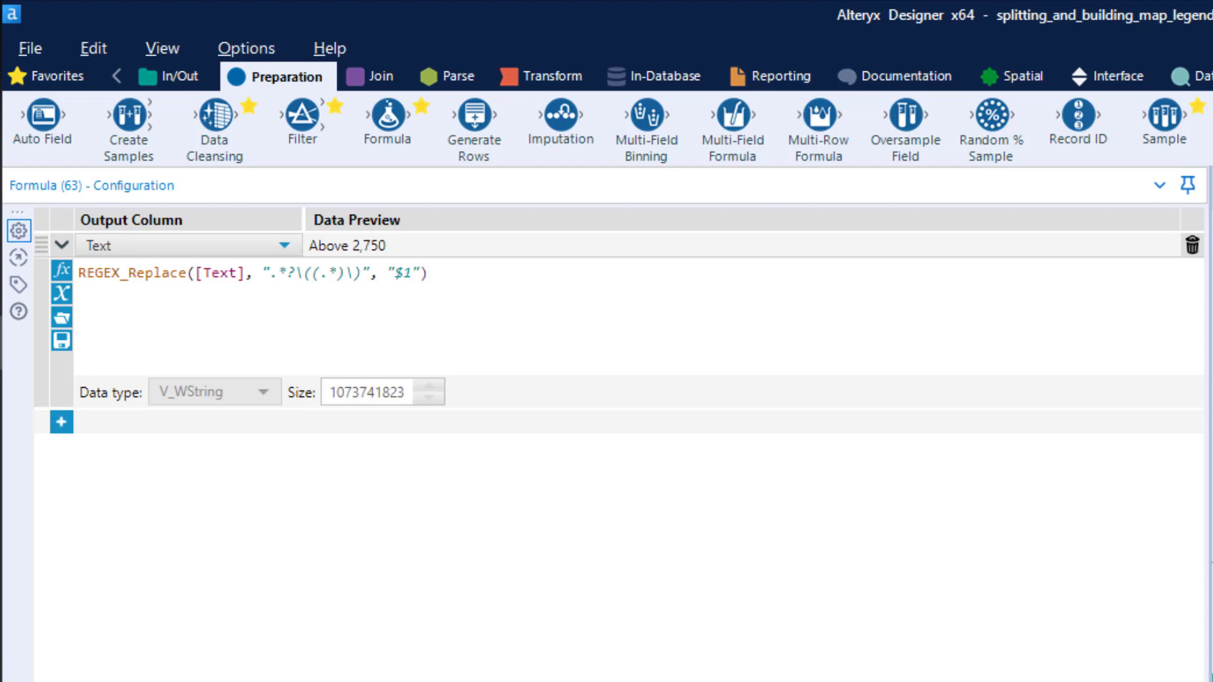
Run the workflow and examine the shortened Text values of all legend records in the Ridership Browse tool.
left_click(1204, 392)
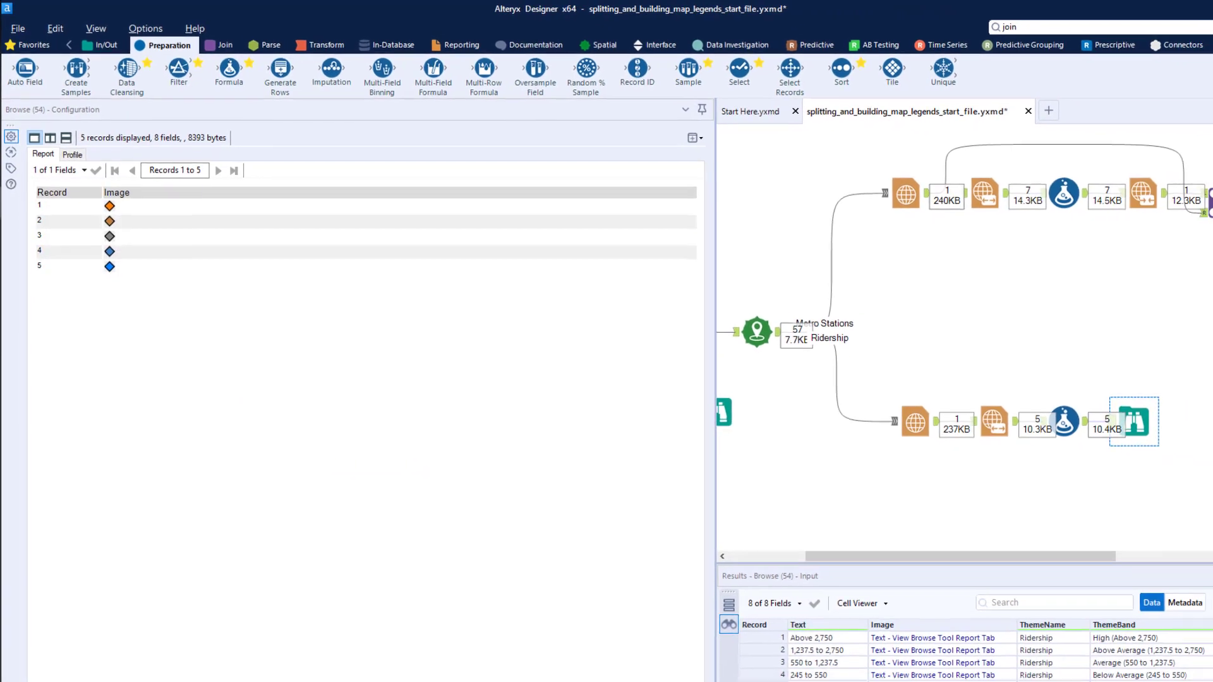
left_click_drag(703, 590, 703, 632)
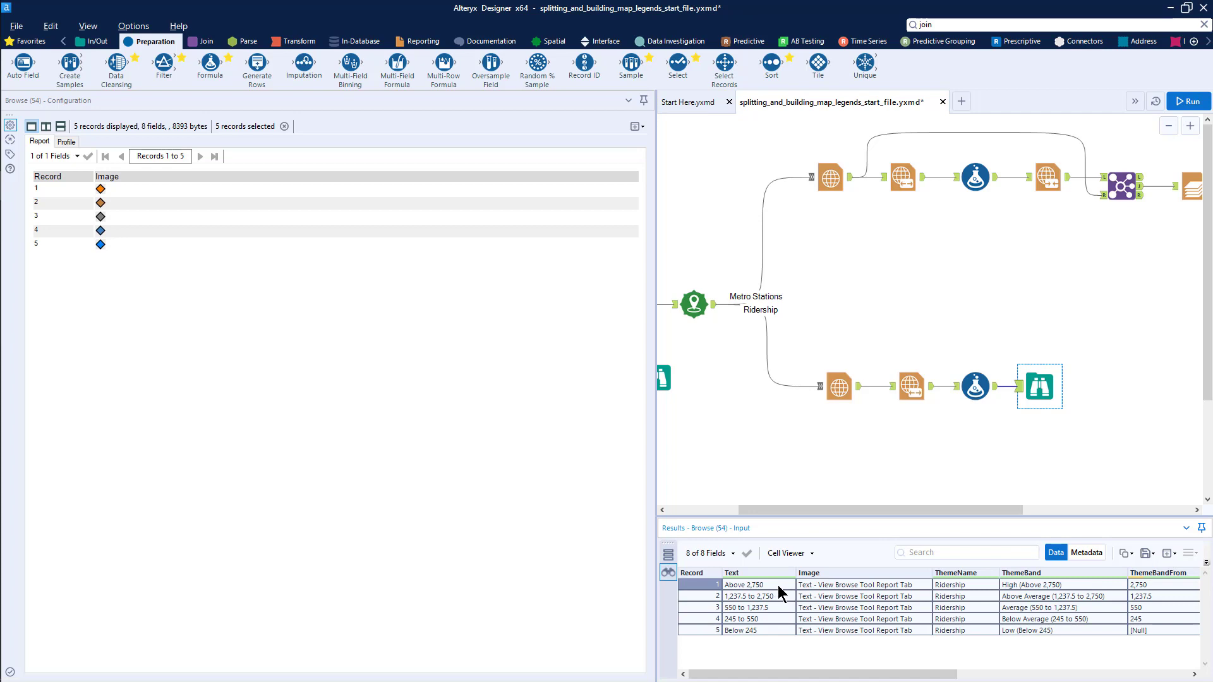
Insert a Map Legend Builder tool between the Formula and Browse tools in the Ridership branch.
left_click(1040, 385)
left_click_drag(1039, 385, 1085, 386)
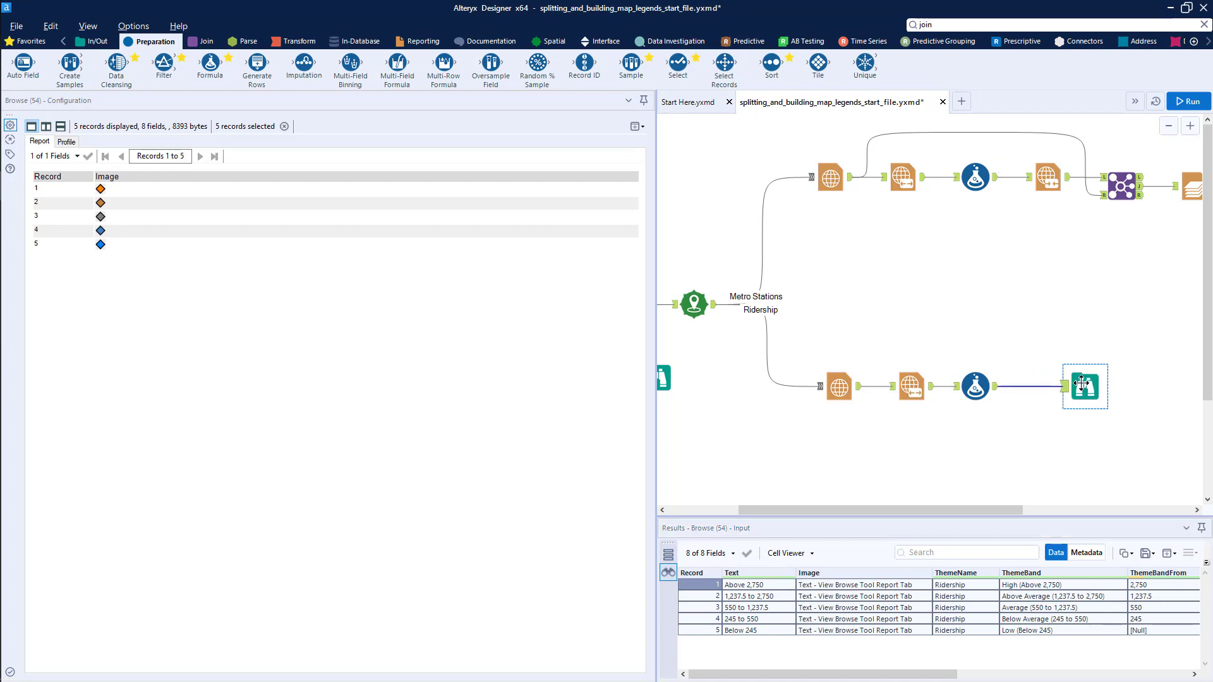
left_click(426, 43)
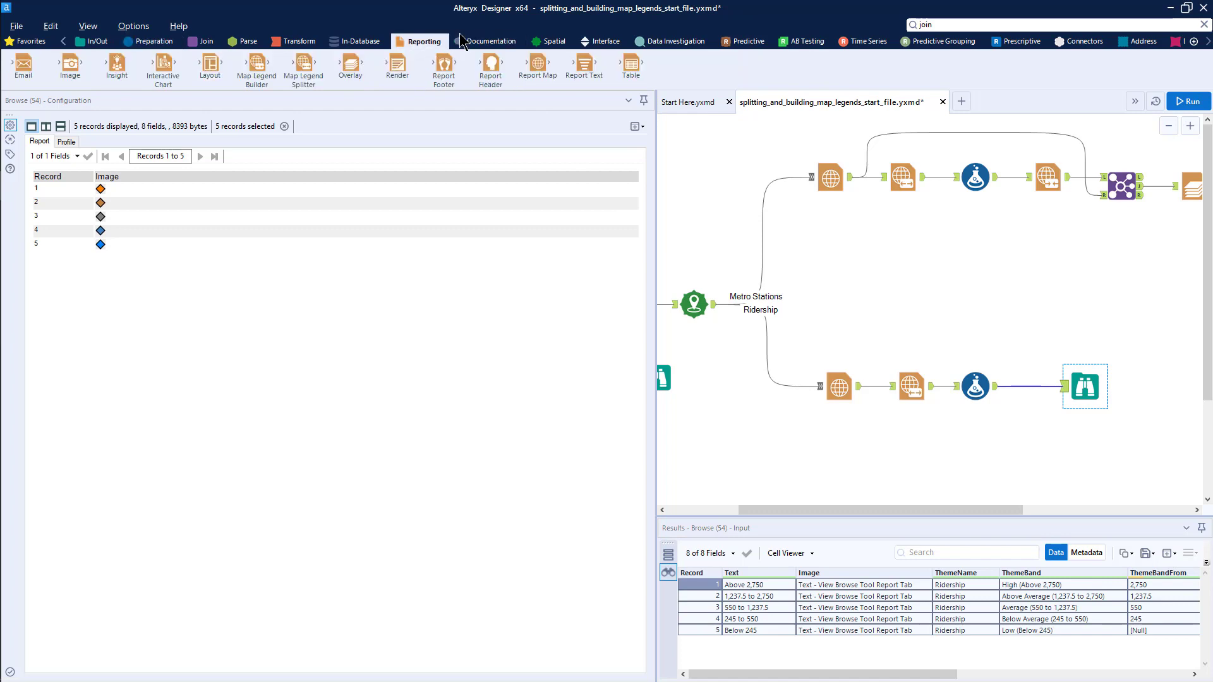
left_click_drag(253, 62, 1035, 390)
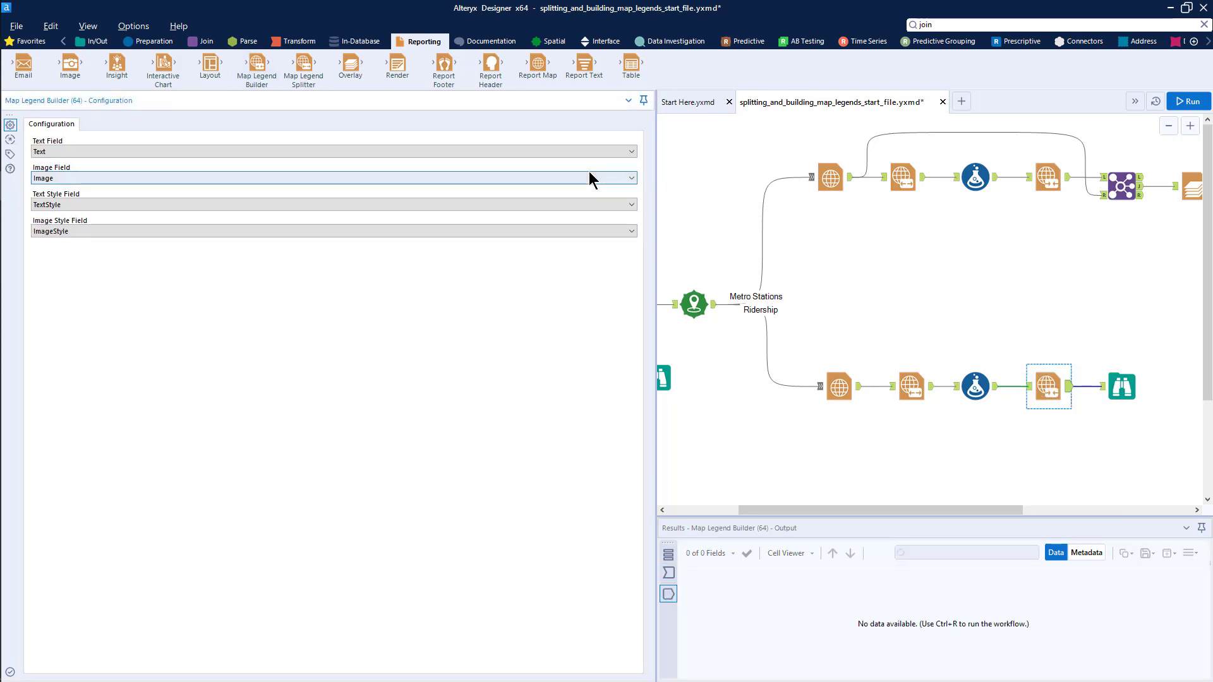
Insert a Join tool between the Ridership Map Legend Builder and Browse, and connect the Ridership Report Map's output to its right input.
left_click_drag(1001, 508, 1067, 510)
left_click_drag(1008, 388, 1045, 388)
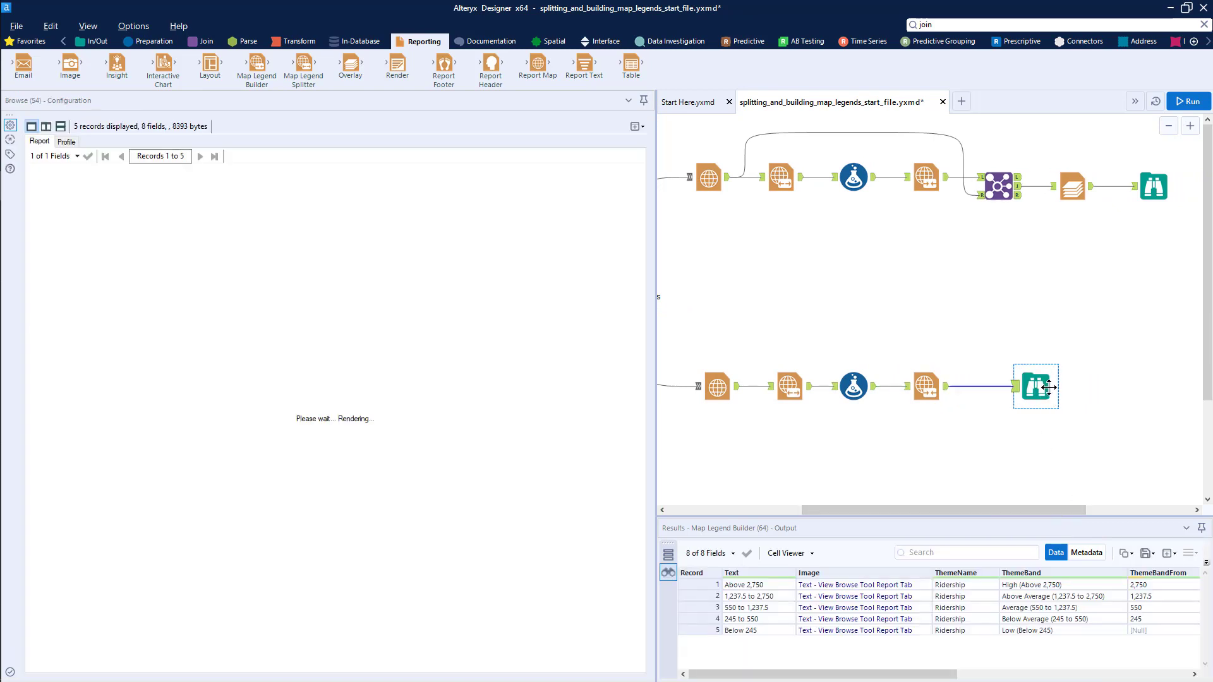
left_click(943, 28)
left_click_drag(954, 74, 1072, 387)
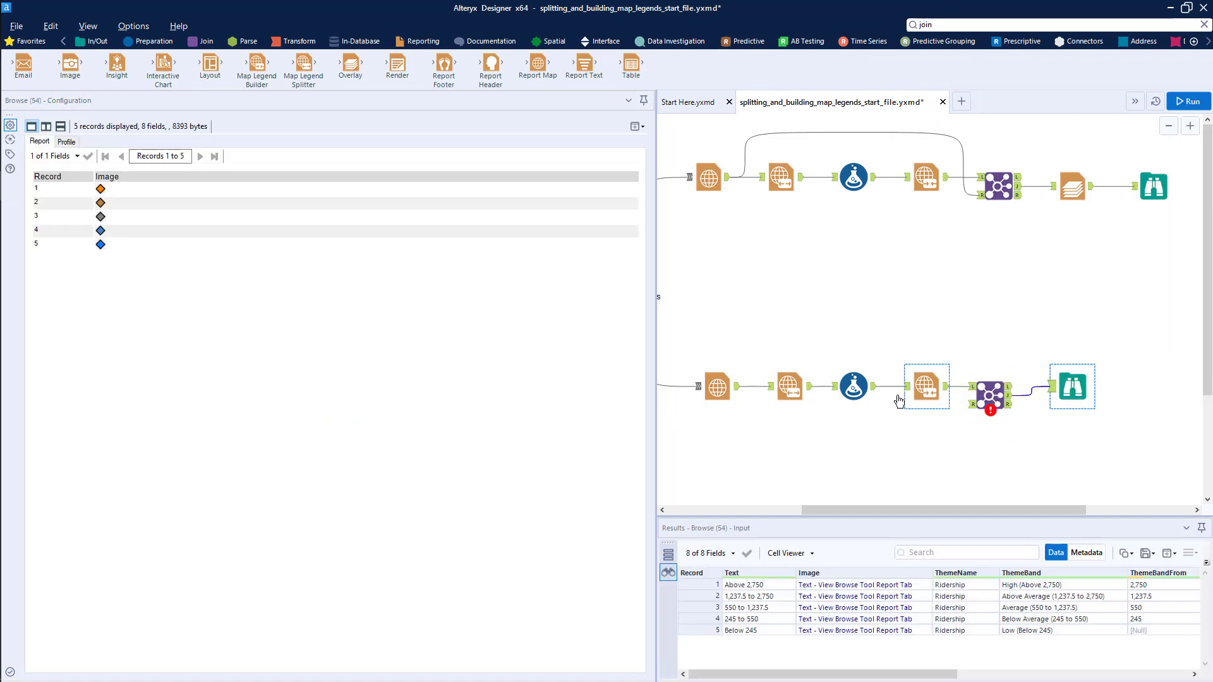
left_click_drag(738, 386, 971, 404)
Set the Ridership Join to record position without the right Legend and BoundingRect fields, and run the workflow to view its result in Browse.
left_click(991, 395)
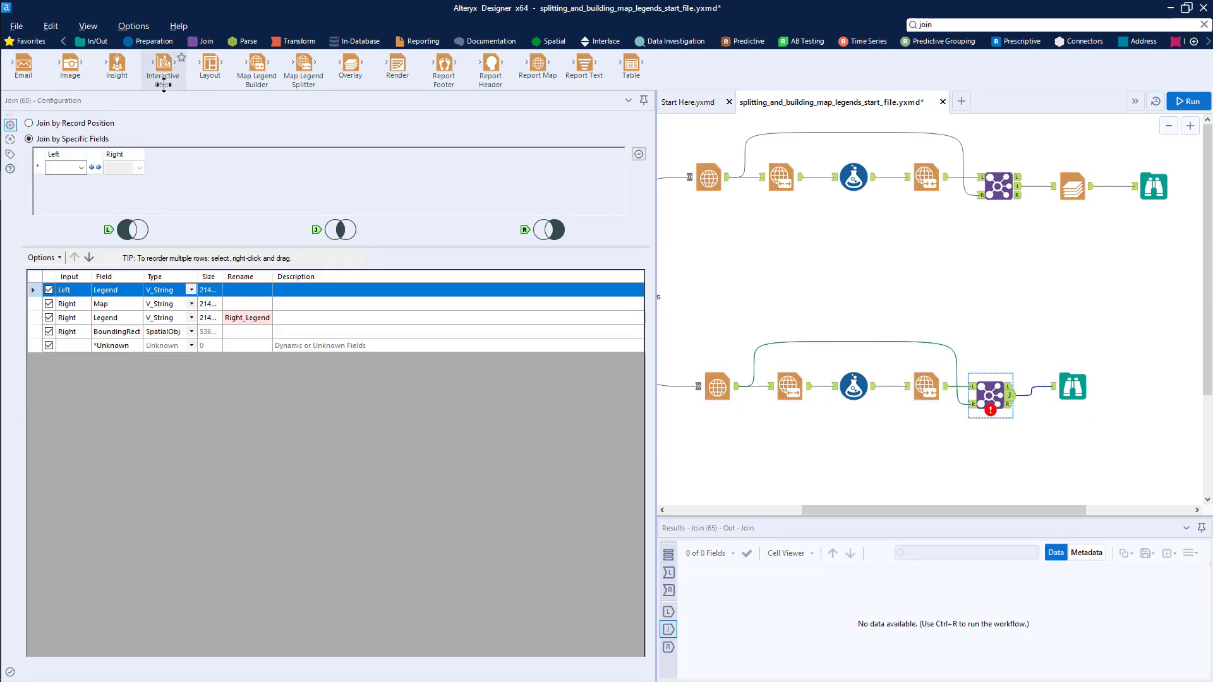
left_click(103, 123)
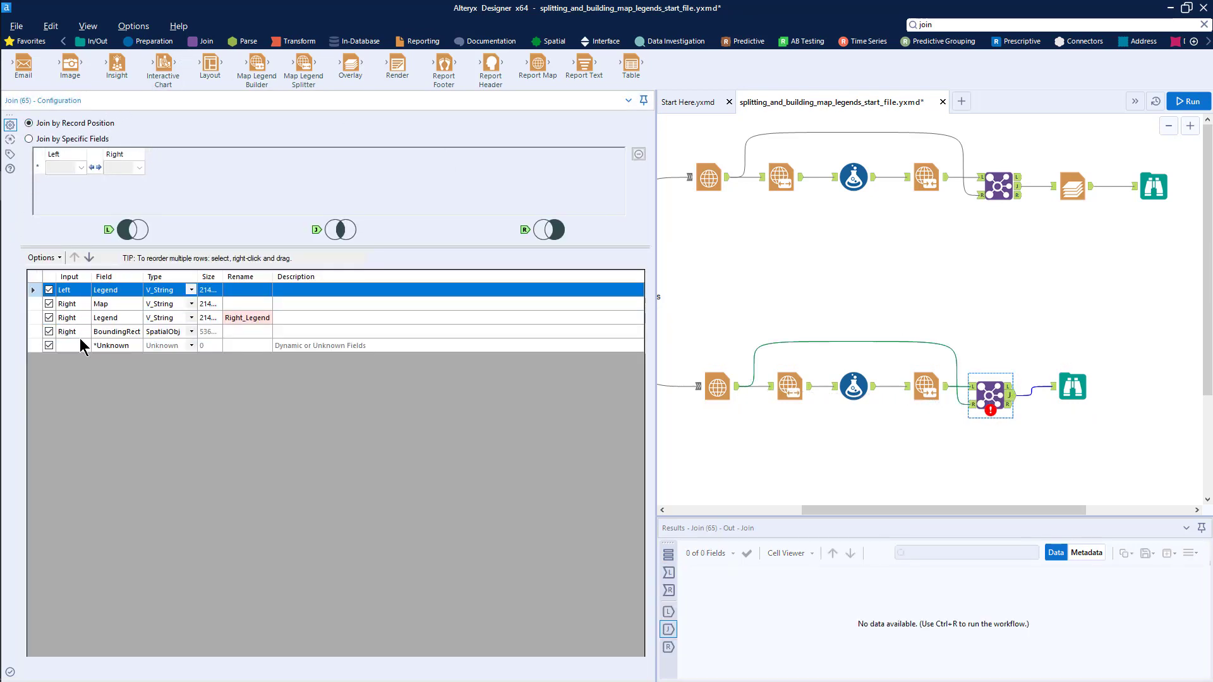
left_click(51, 317)
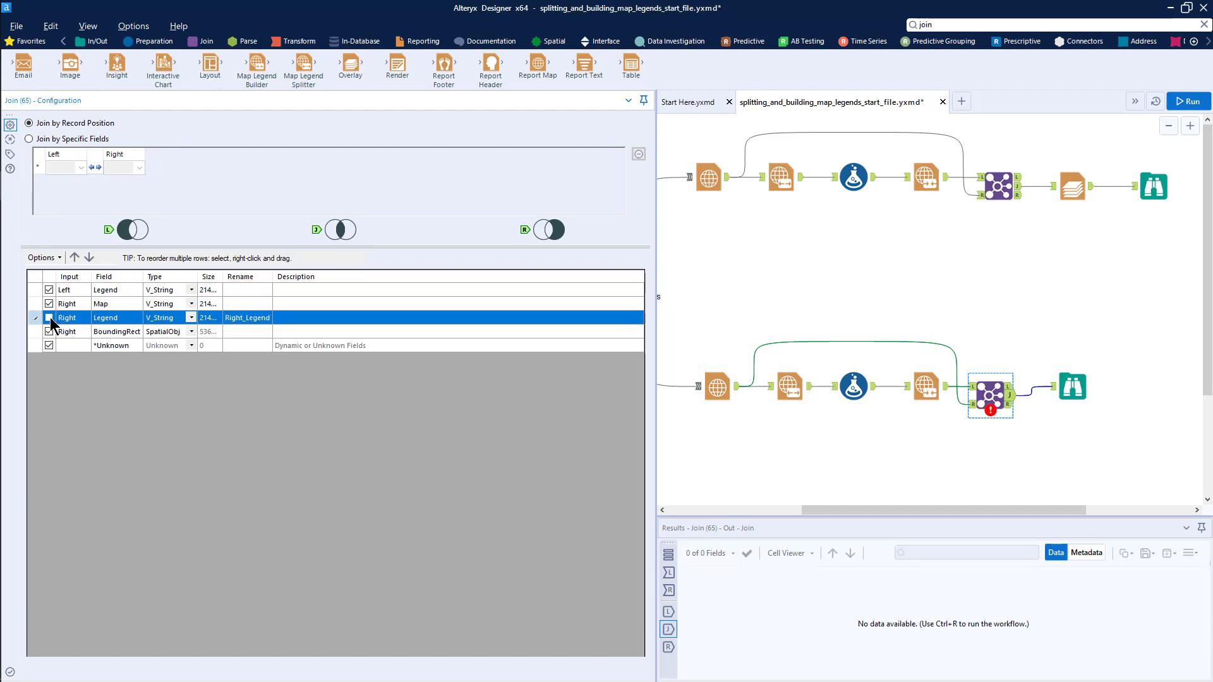
left_click(48, 332)
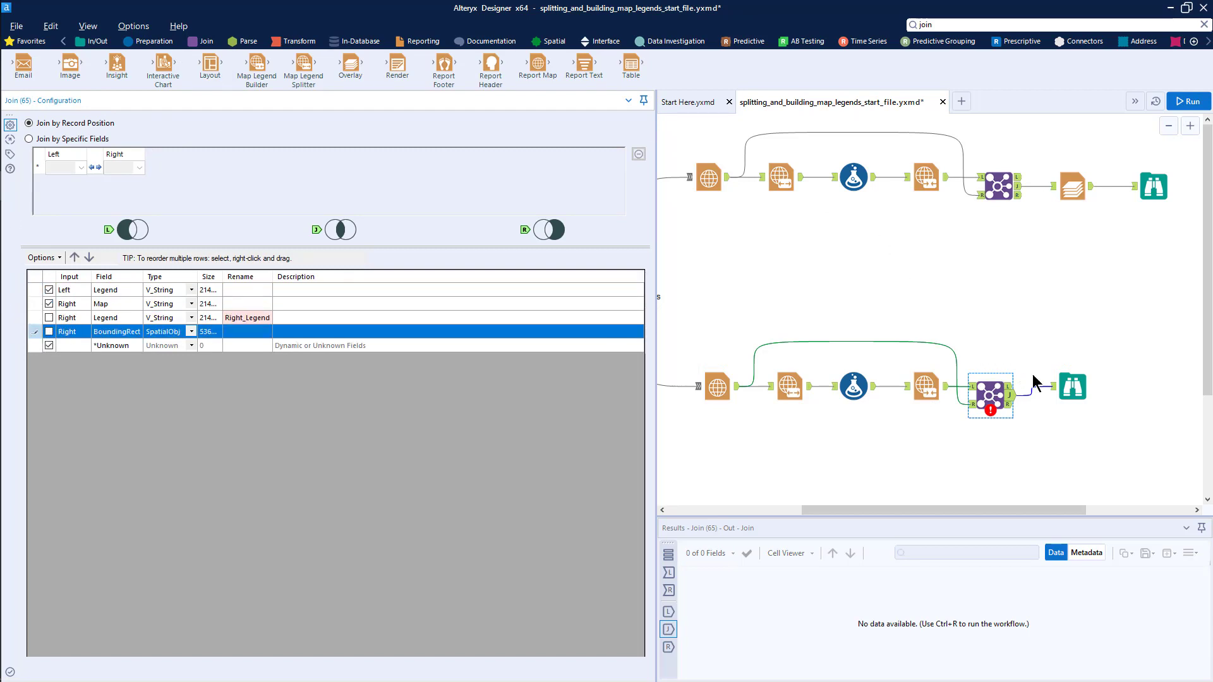
left_click(1187, 103)
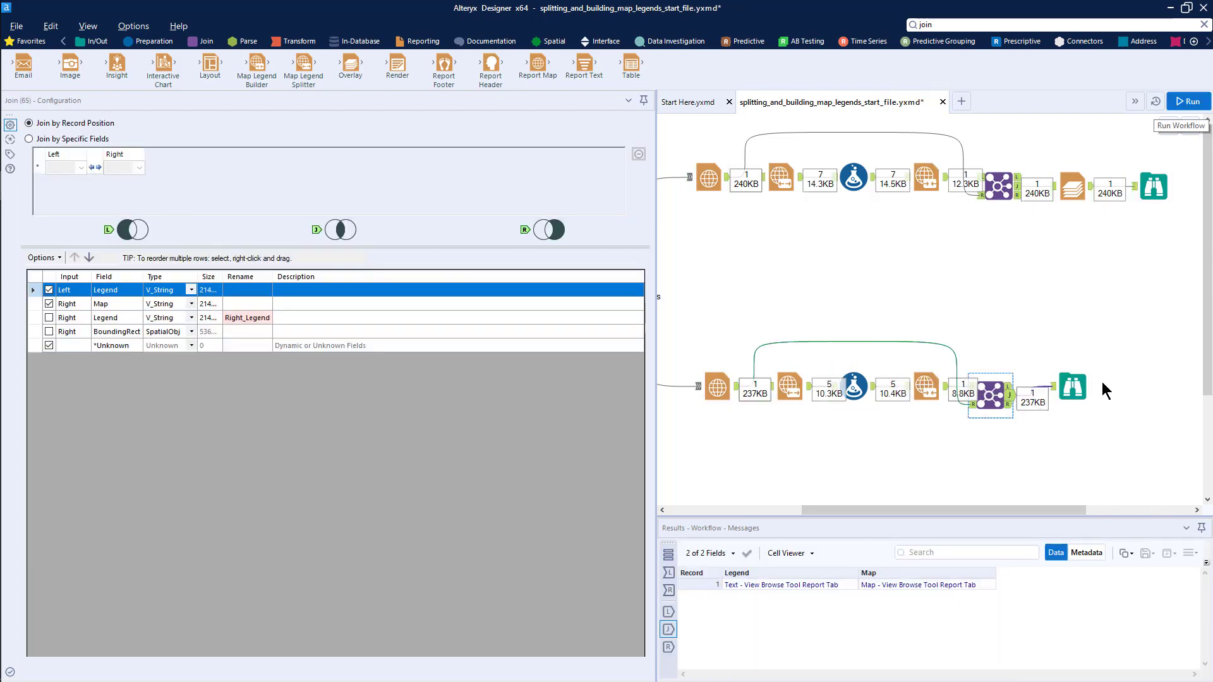
left_click(1076, 389)
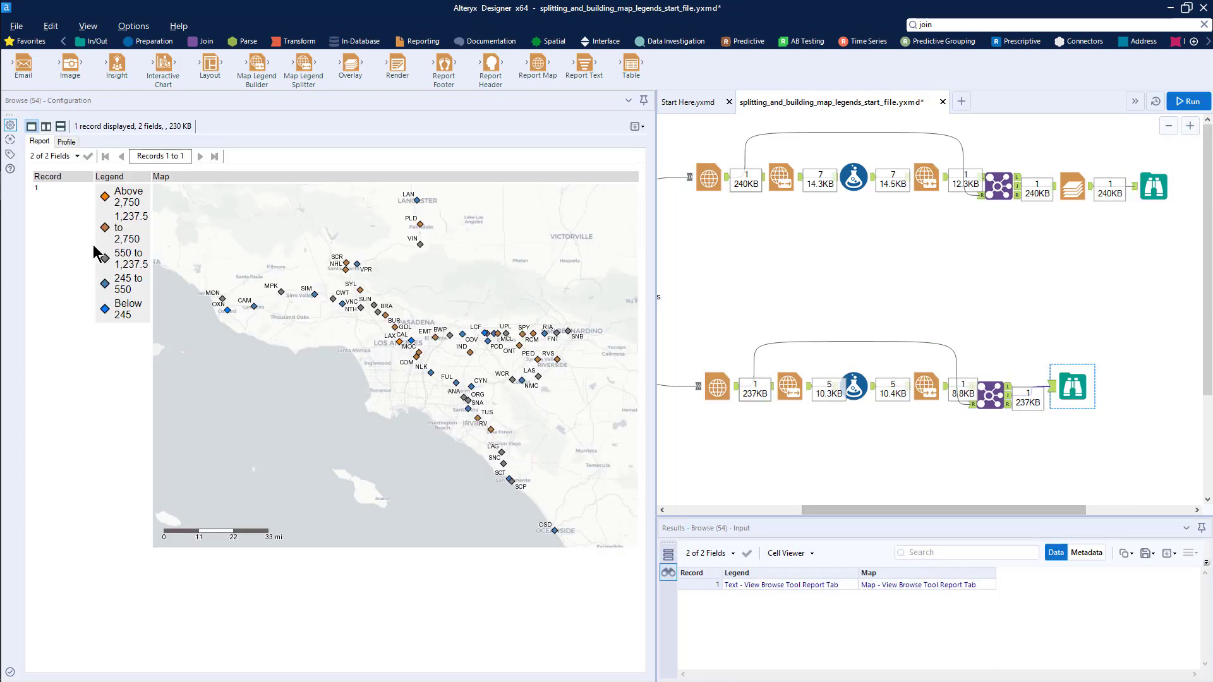
Insert an Overlay tool between the Ridership Join and Browse tools and set its base field to Map.
left_click_drag(1080, 384, 1135, 393)
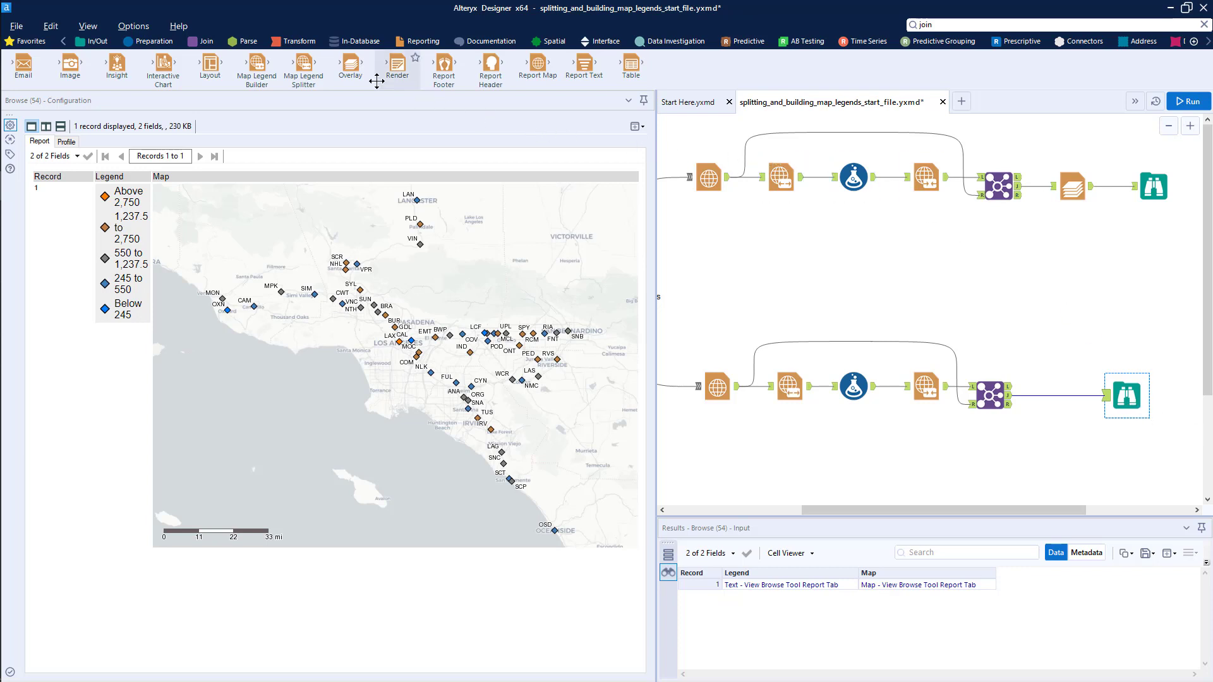
left_click_drag(352, 63, 1052, 398)
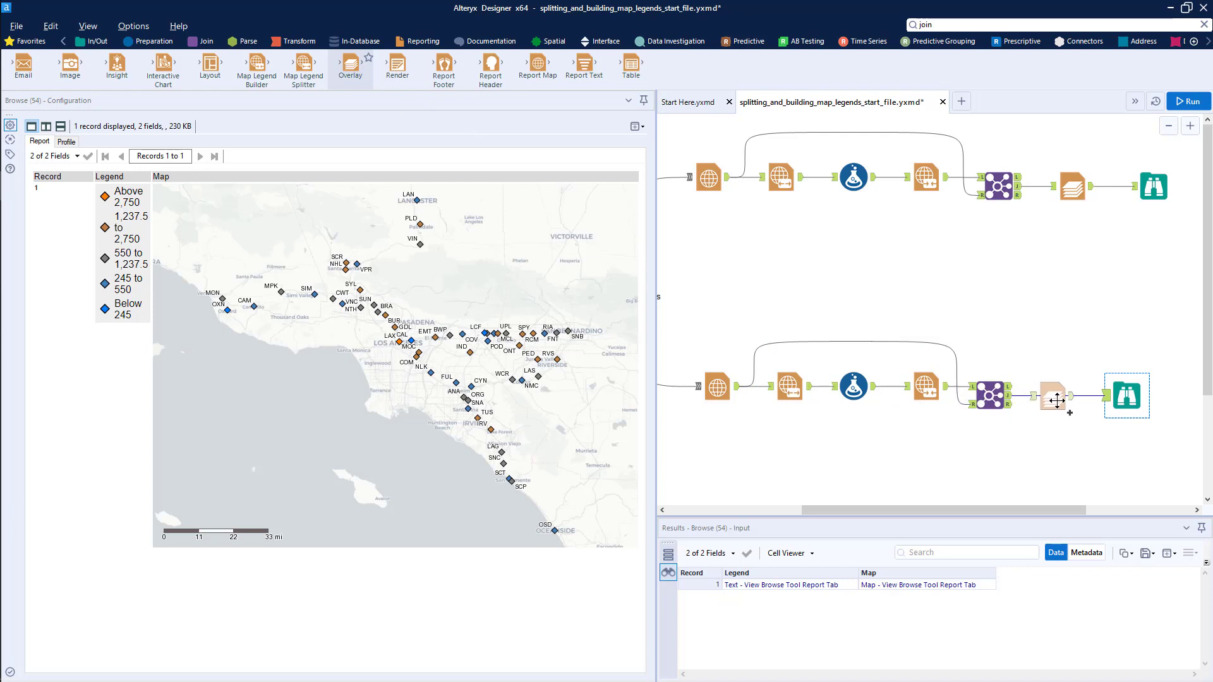
left_click(642, 134)
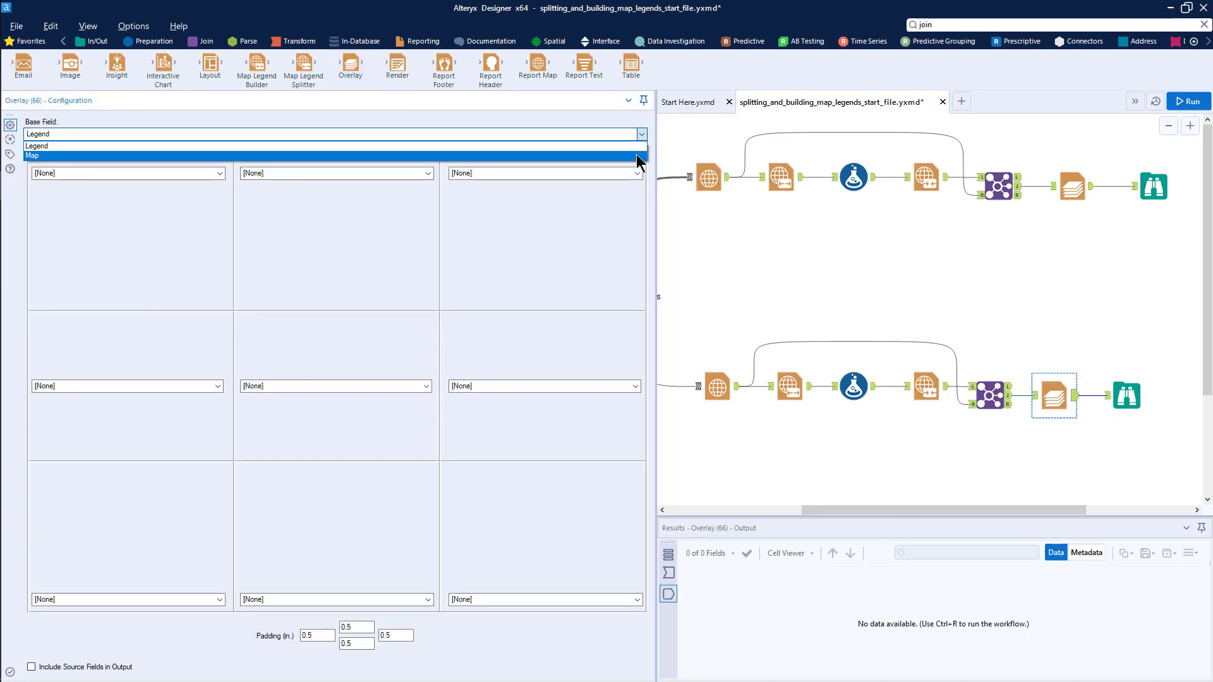
left_click(639, 156)
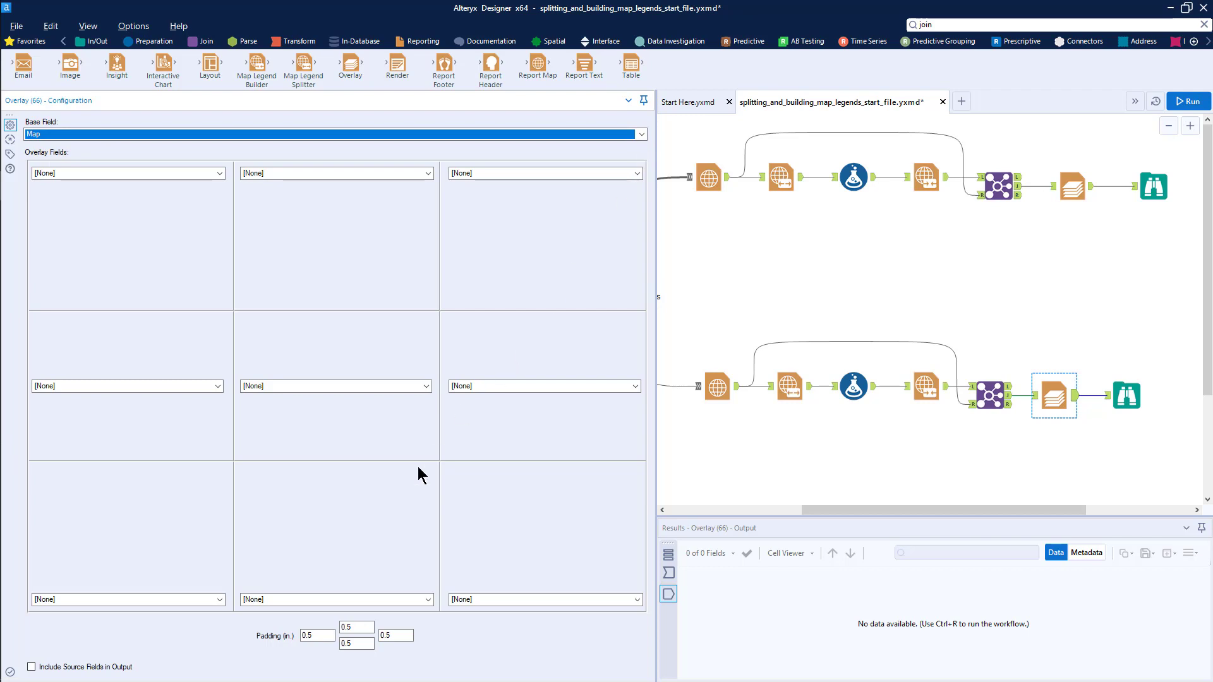
Assign Legend to the overlay grid's bottom-left cell and run the workflow to view the Ridership overlay in Browse.
left_click(220, 601)
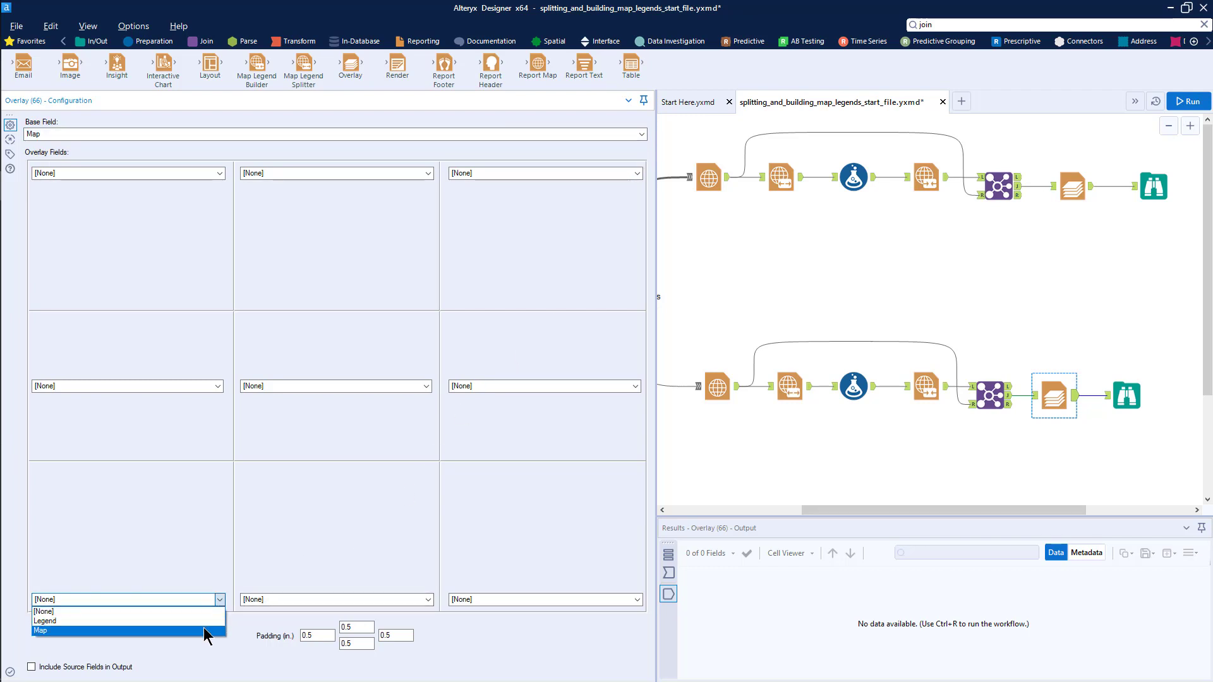
left_click(205, 622)
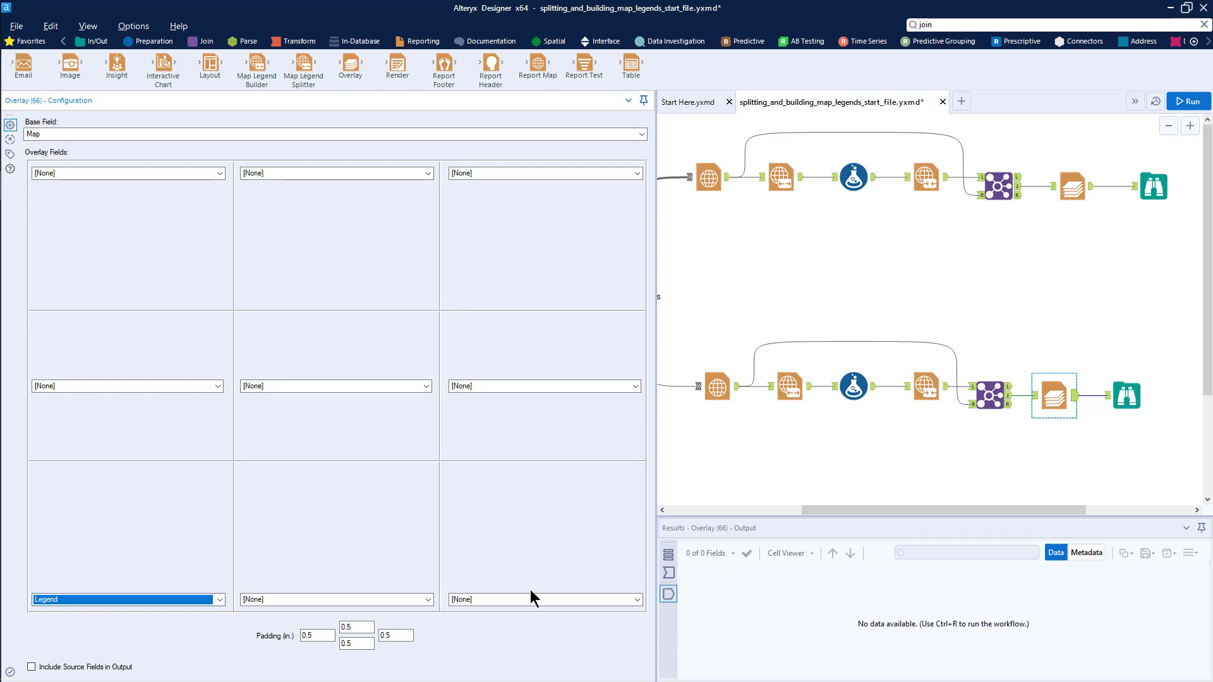
left_click(1191, 102)
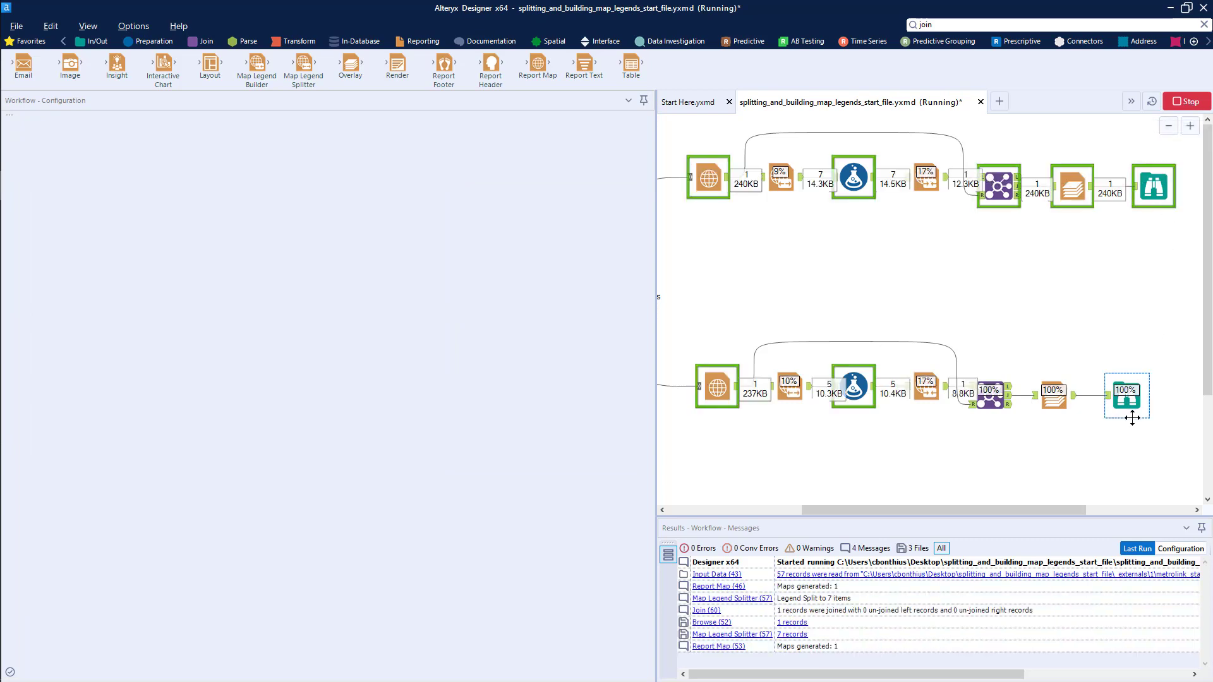
left_click(1125, 390)
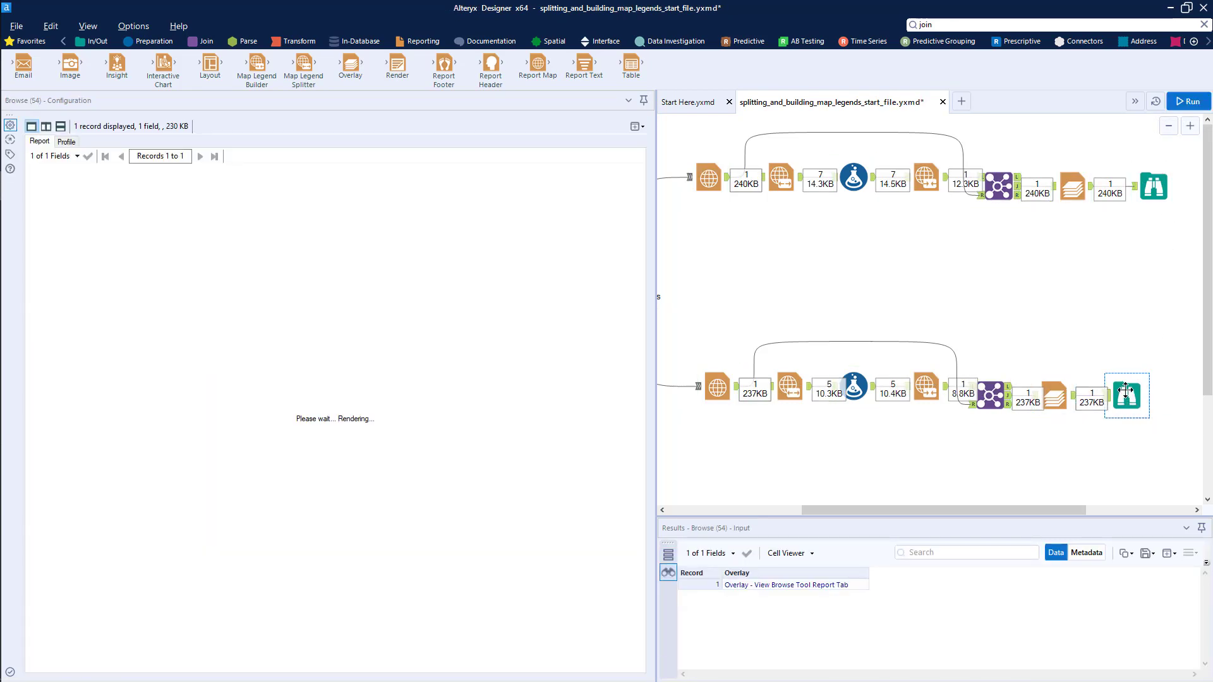